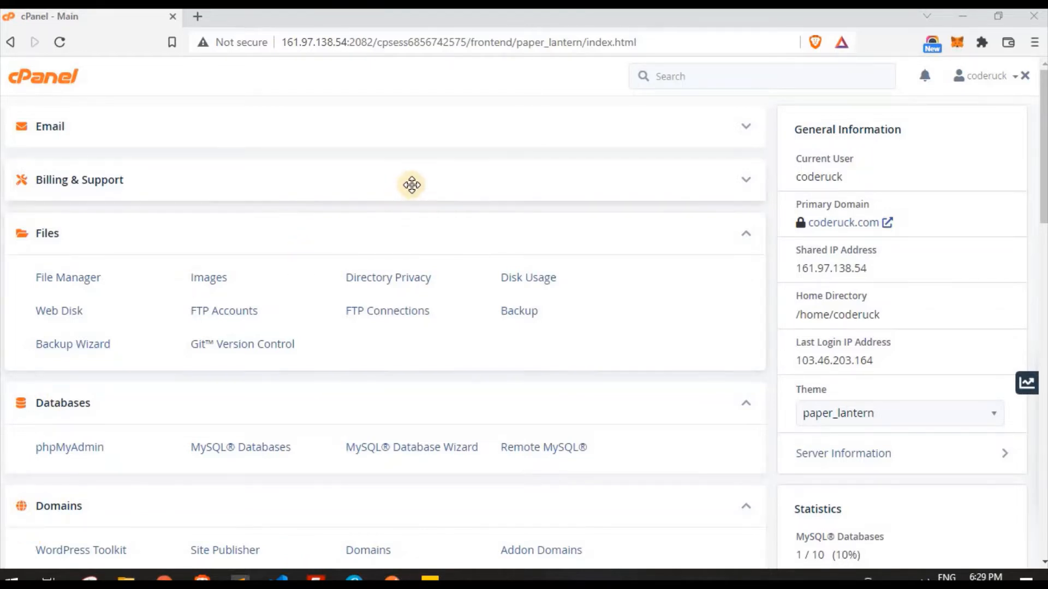
- Open the Subdomains management page from the Domains section of the hosting dashboard
scroll(667, 230, "down", 1)
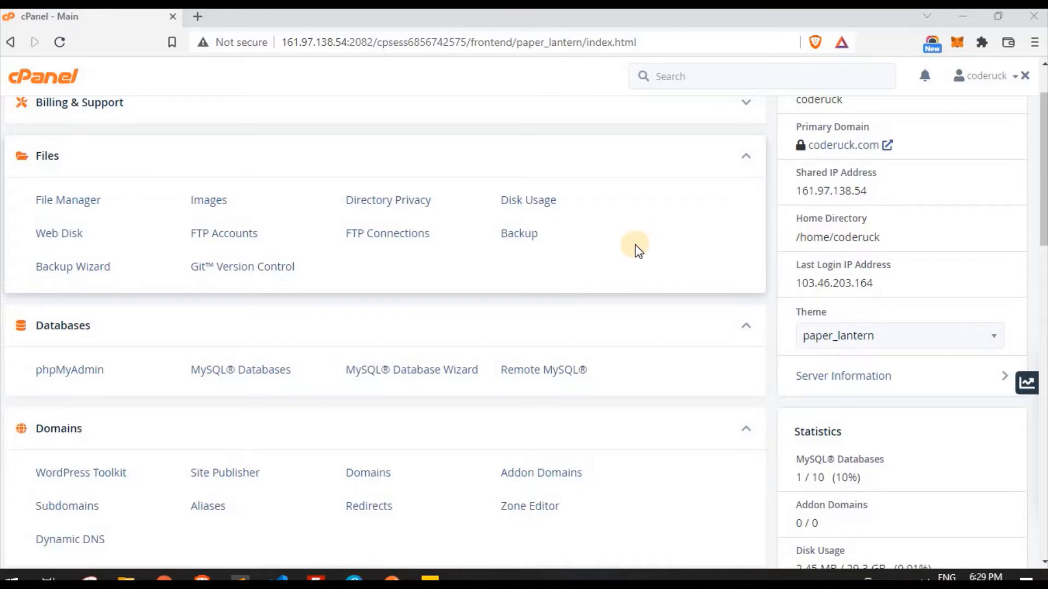
scroll(689, 257, "down", 3)
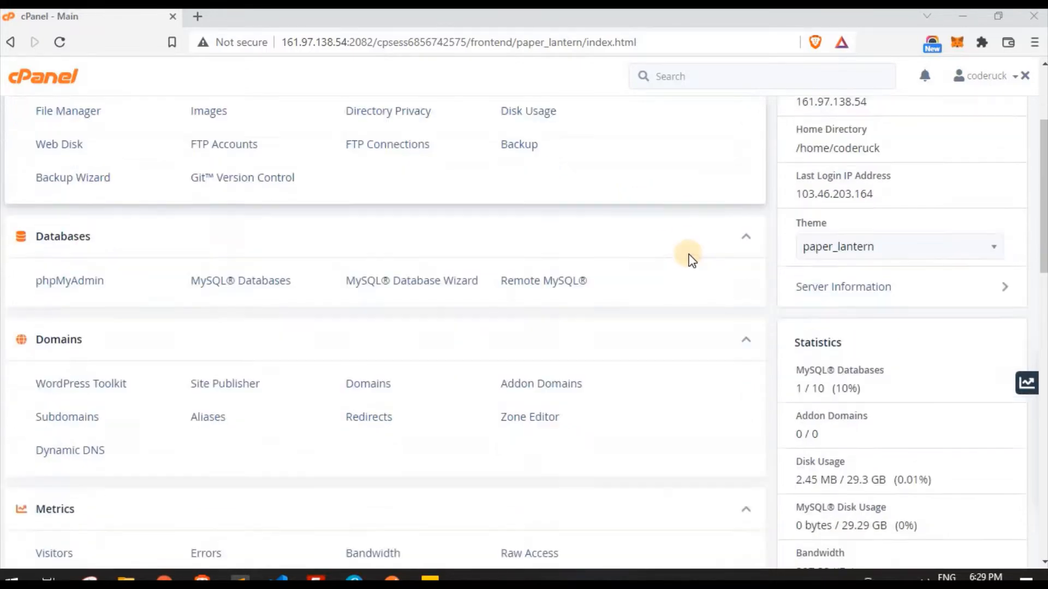
scroll(650, 232, "up", 5)
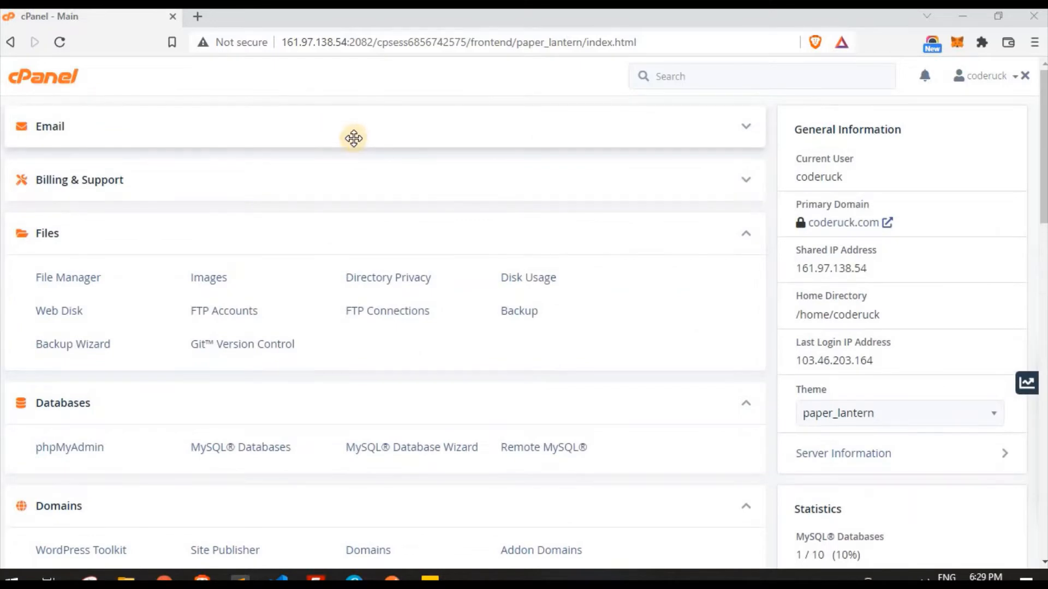
scroll(494, 180, "down", 6)
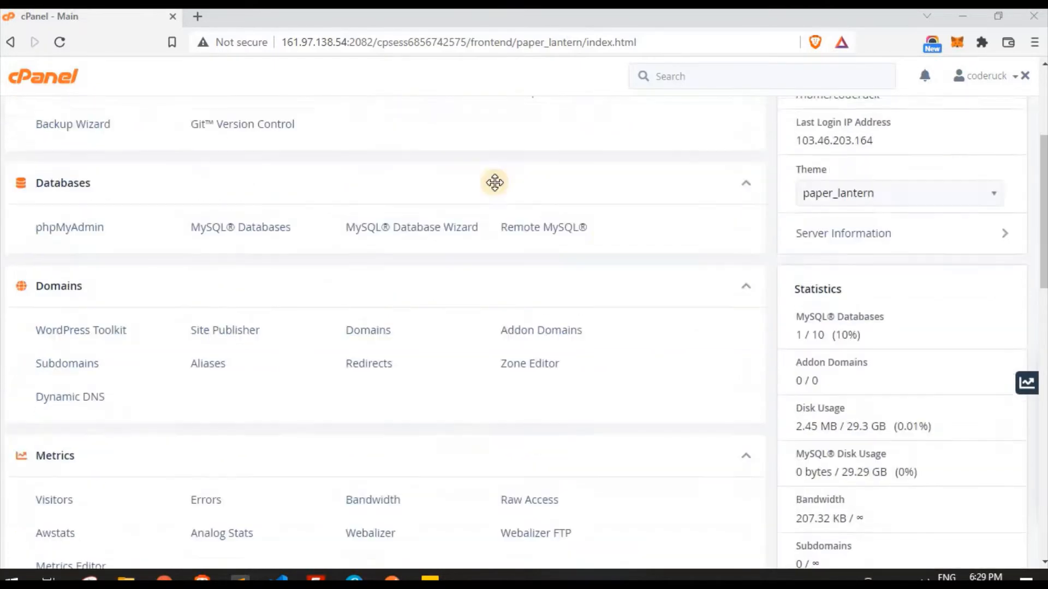
scroll(196, 344, "up", 3)
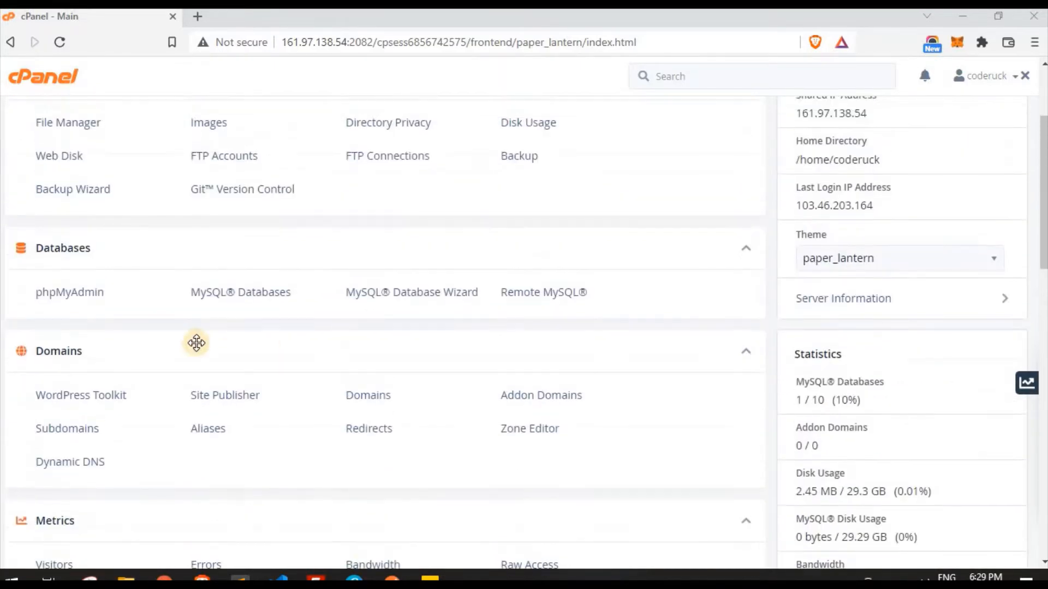
scroll(183, 344, "down", 5)
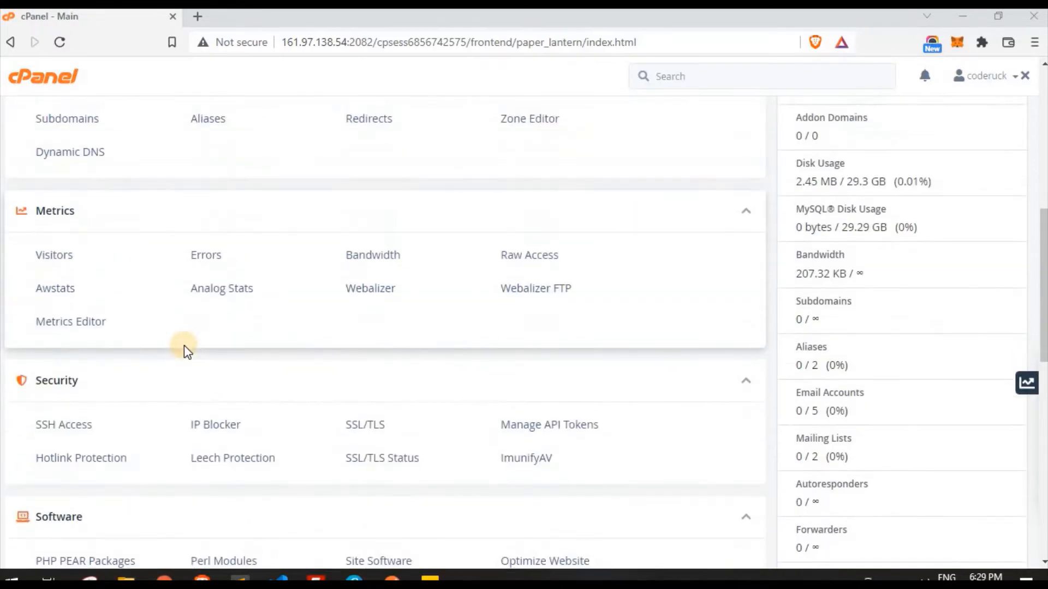
scroll(184, 345, "up", 3)
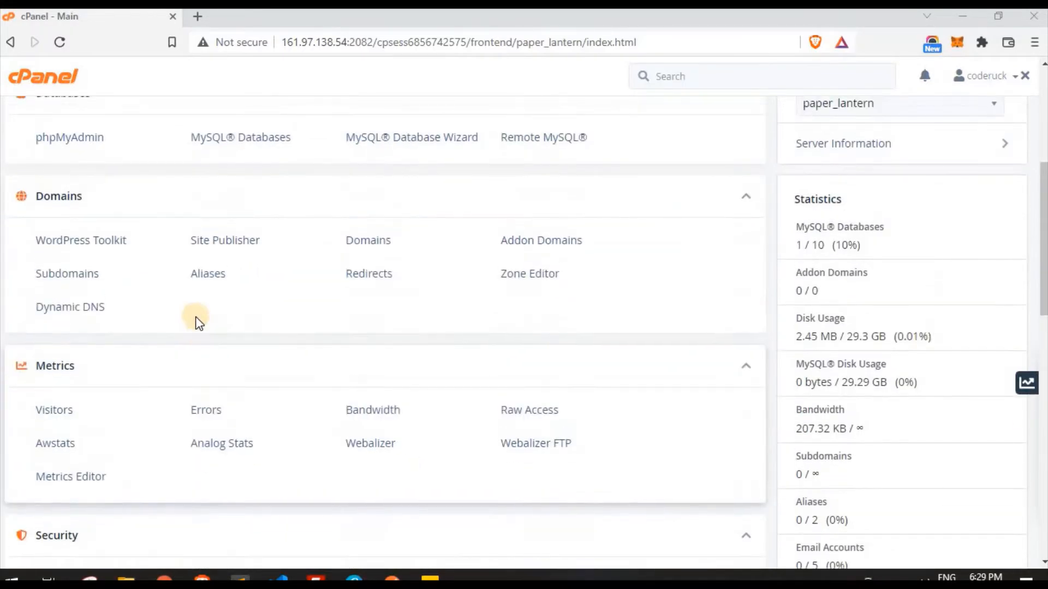
left_click(75, 282)
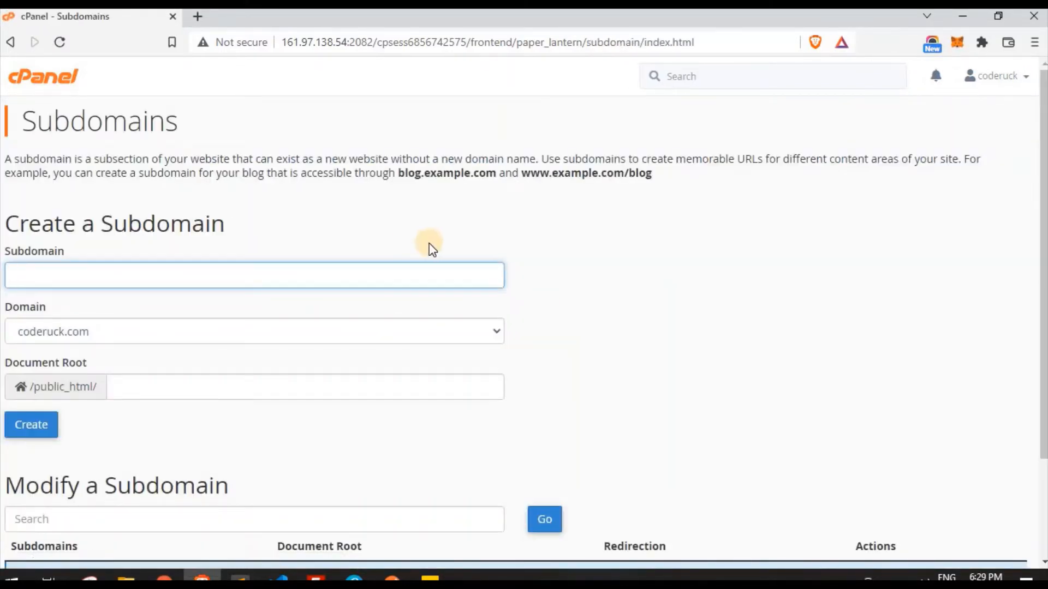
- Create the subdomain laravelapp under coderuck.com with the document root /public_html/laravelapp
left_click(248, 275)
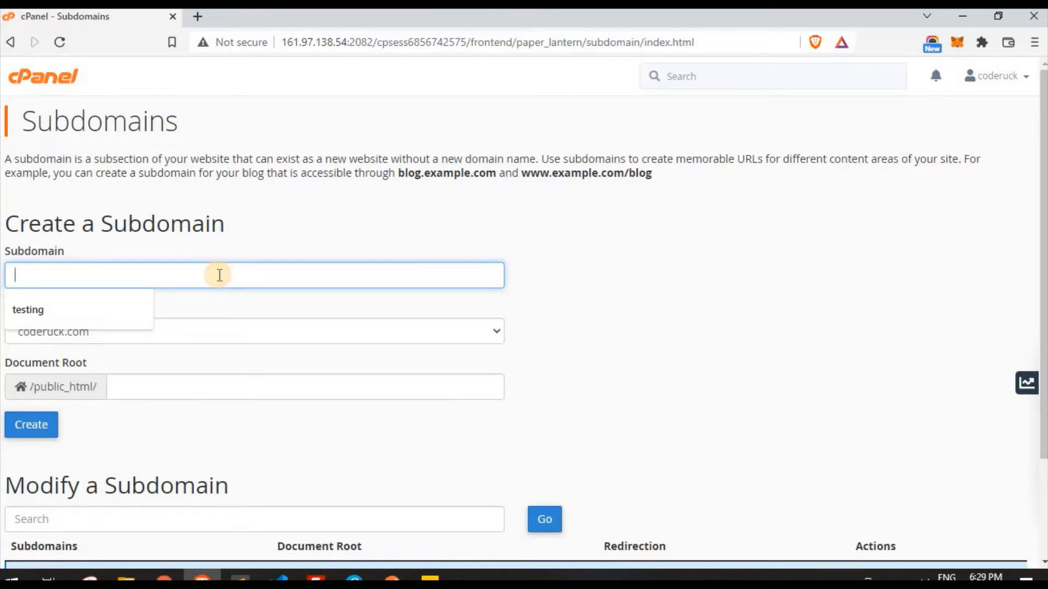
type("laravek")
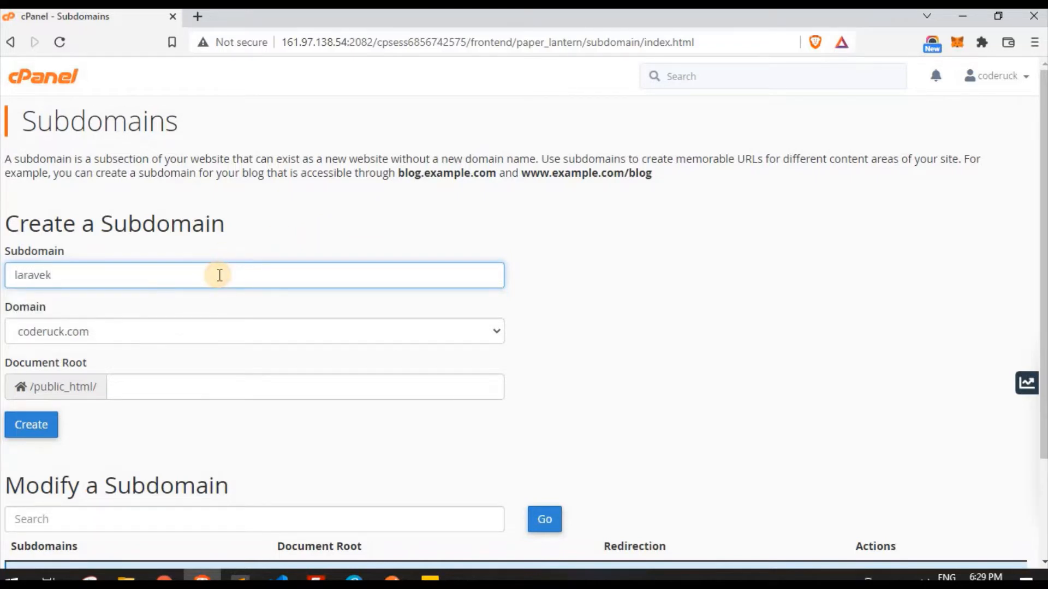
key("BackSpace")
type("lapp")
left_click(104, 439)
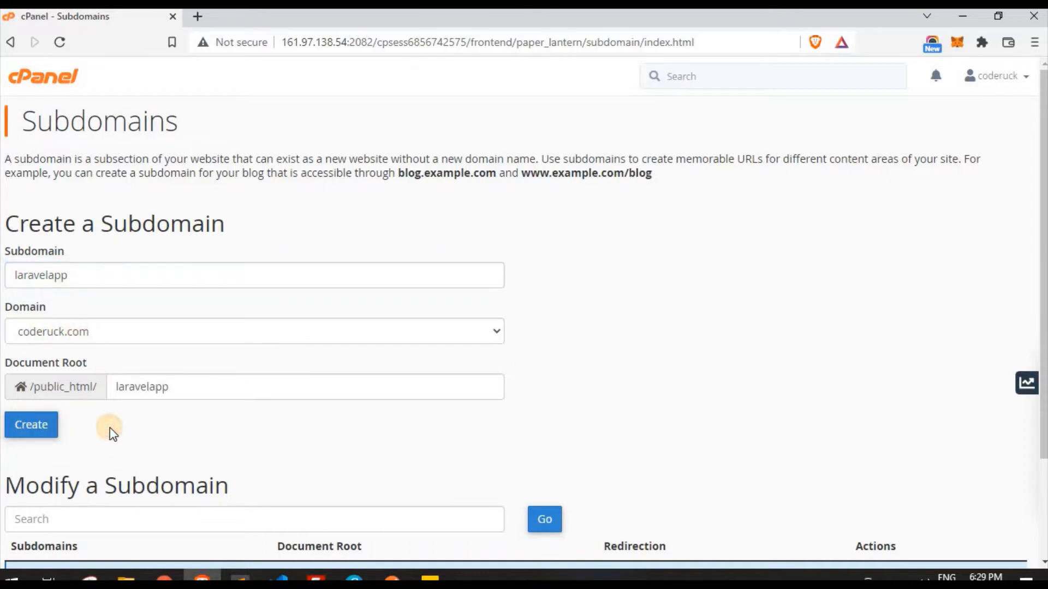
double_click(141, 387)
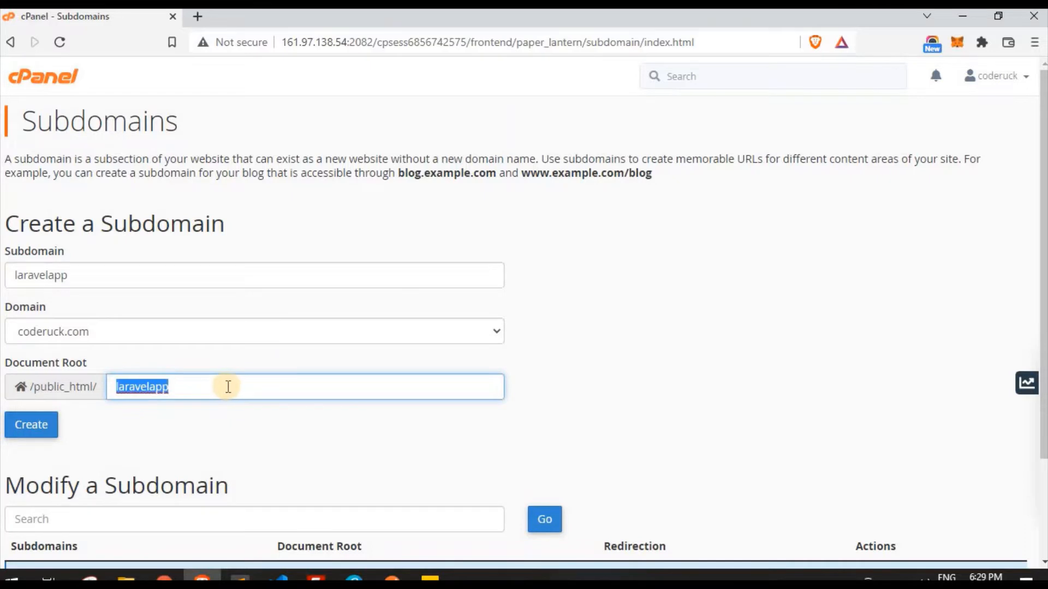
left_click(235, 443)
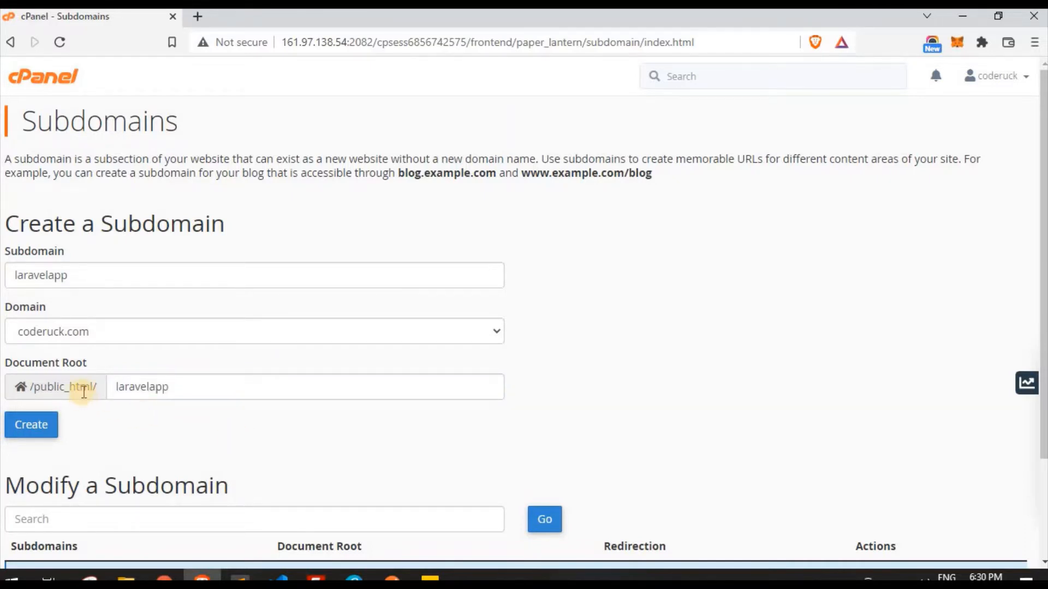
scroll(339, 370, "down", 1)
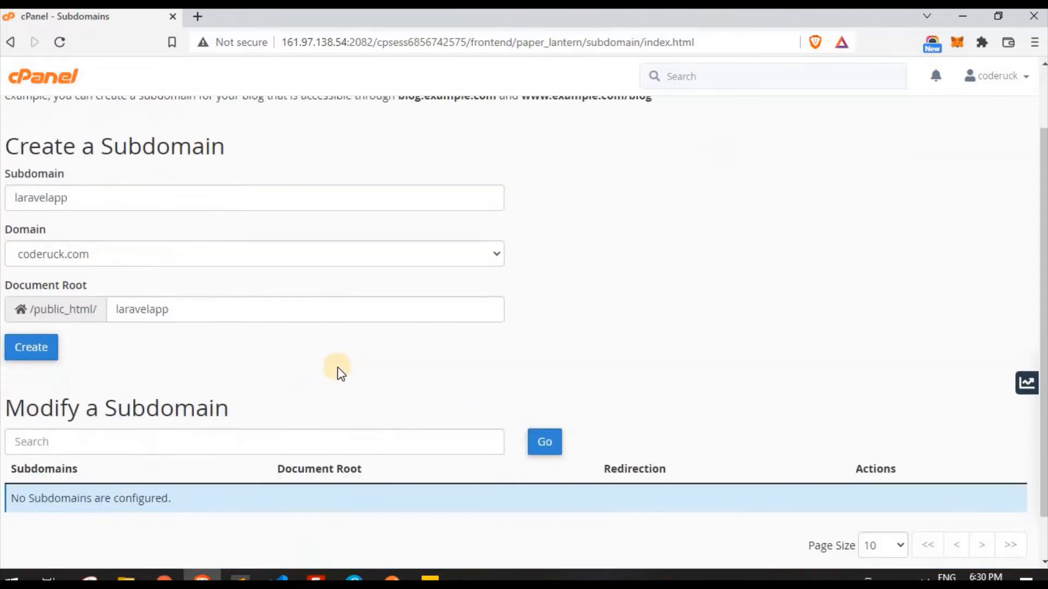
left_click(40, 354)
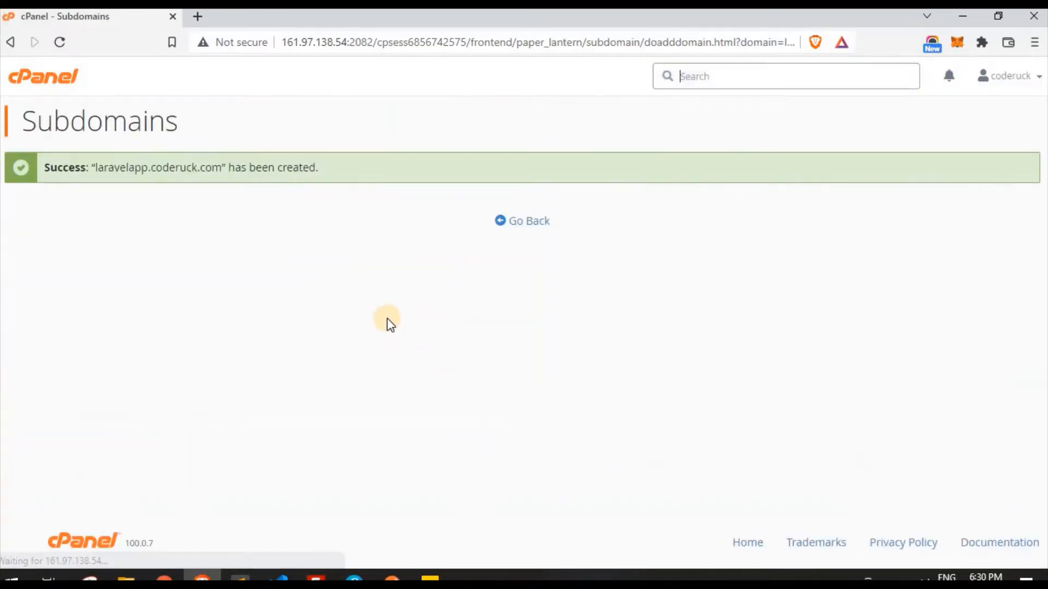
- Return to the subdomain list and examine the laravelapp.coderuck.com entry, distinguishing its subdomain part from its domain part
left_click(521, 222)
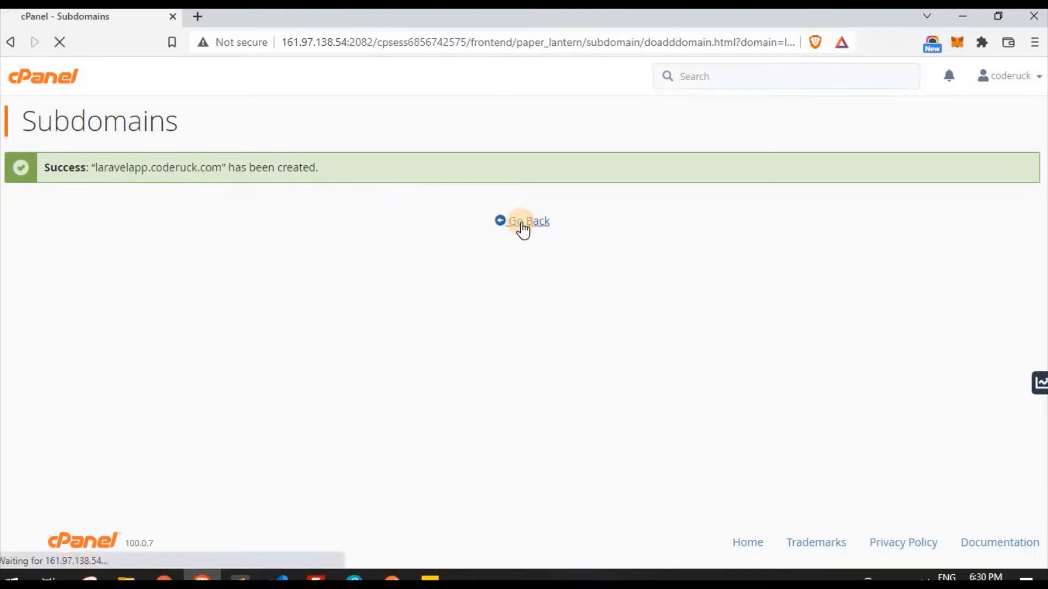
scroll(344, 360, "down", 3)
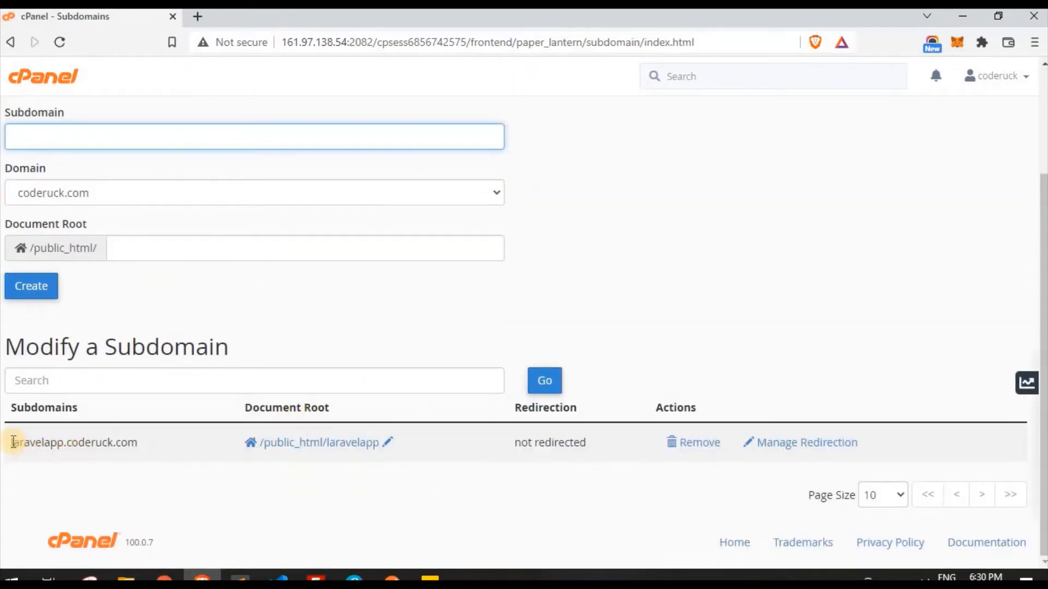
left_click_drag(11, 441, 133, 441)
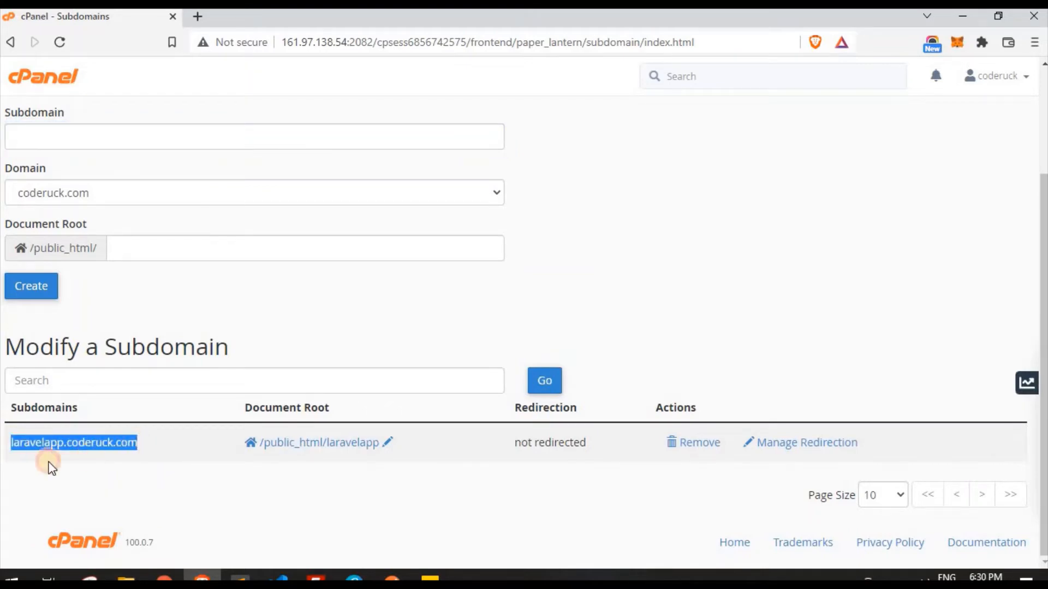
left_click(79, 450)
mouse_move(68, 444)
left_mouse_down()
mouse_move(163, 443)
mouse_move(140, 451)
mouse_move(124, 440)
mouse_move(66, 442)
left_mouse_up()
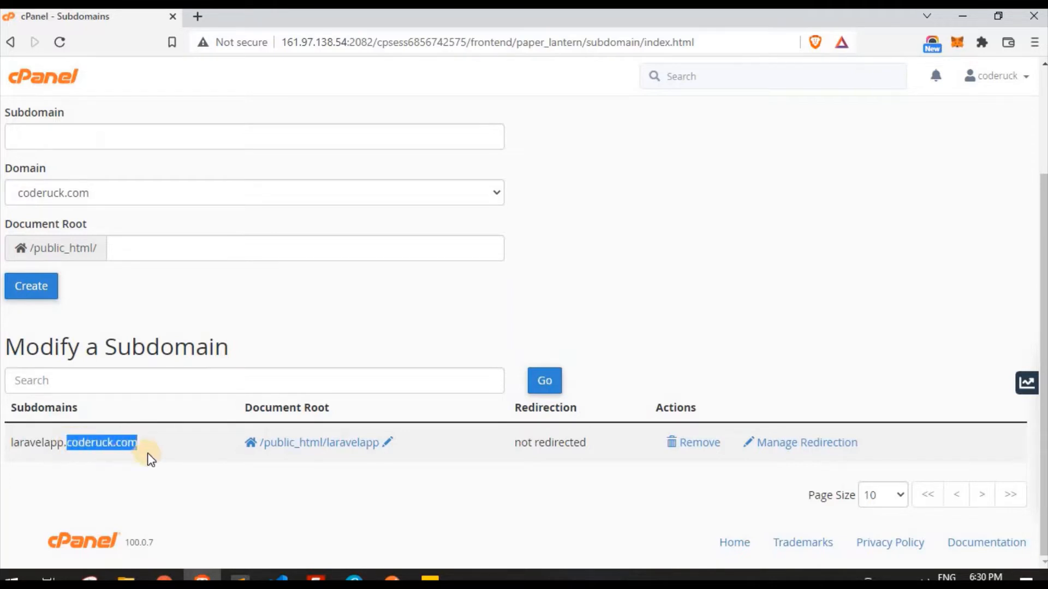
left_click(125, 484)
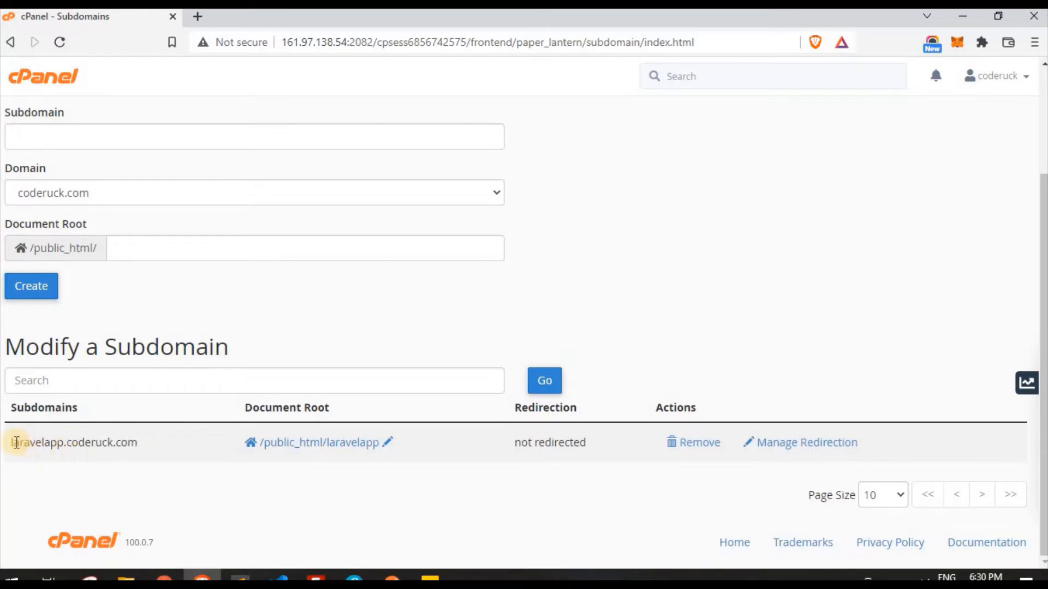
left_click_drag(11, 442, 64, 442)
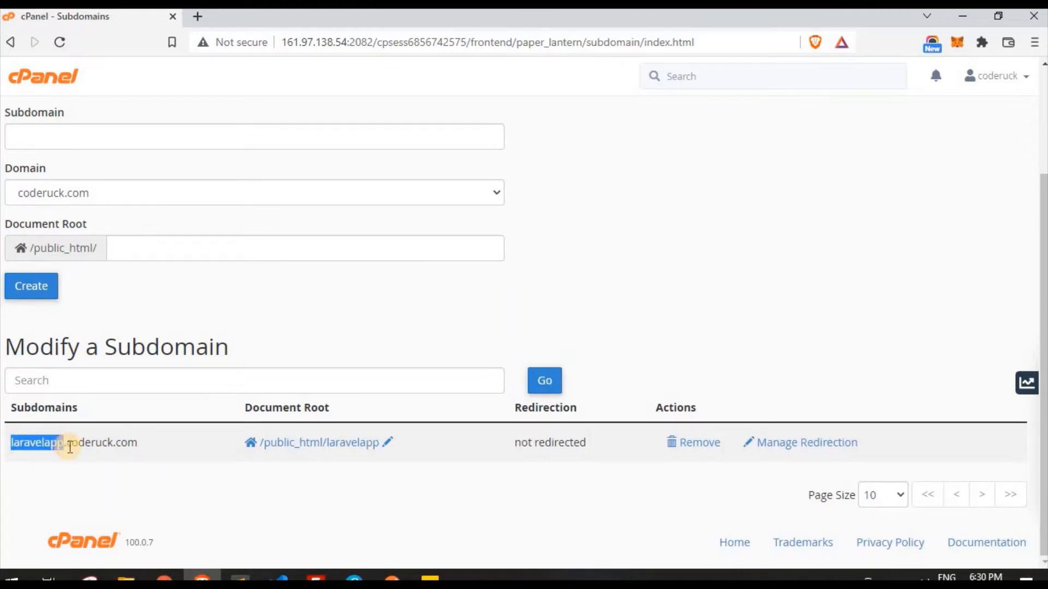
left_click(126, 443)
left_click(28, 443)
double_click(28, 443)
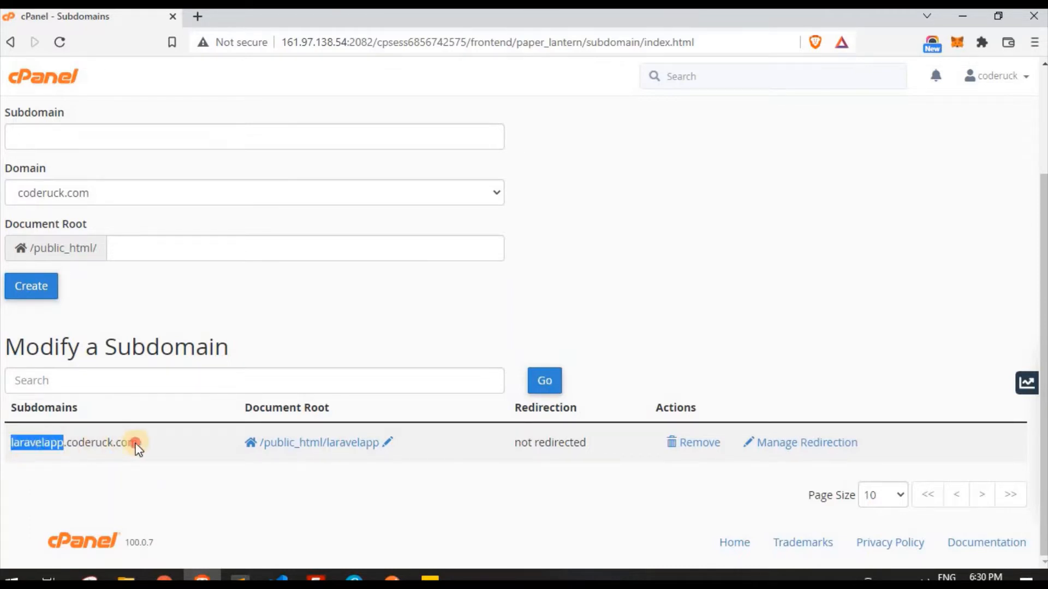
left_click_drag(136, 442, 15, 444)
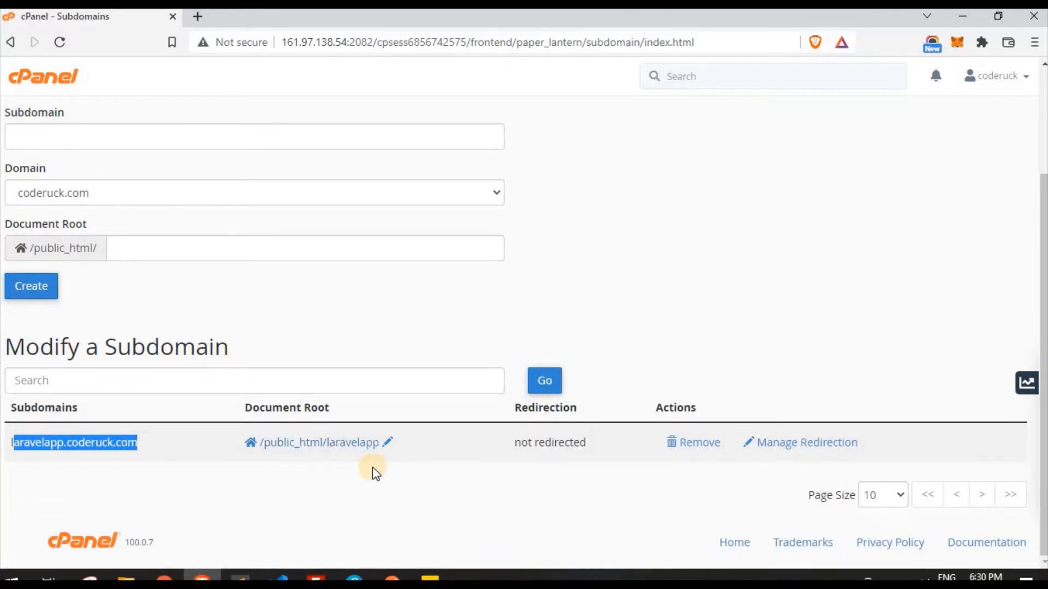
- Open the File Manager and browse to the public_html/laravelapp folder to inspect its contents
scroll(306, 437, "up", 3)
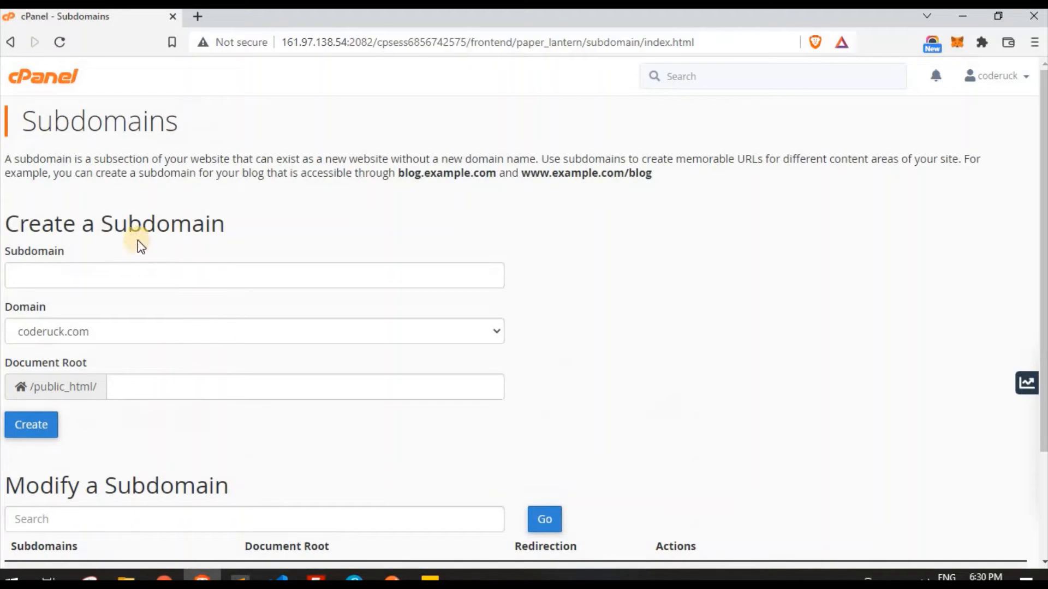
left_click(56, 82)
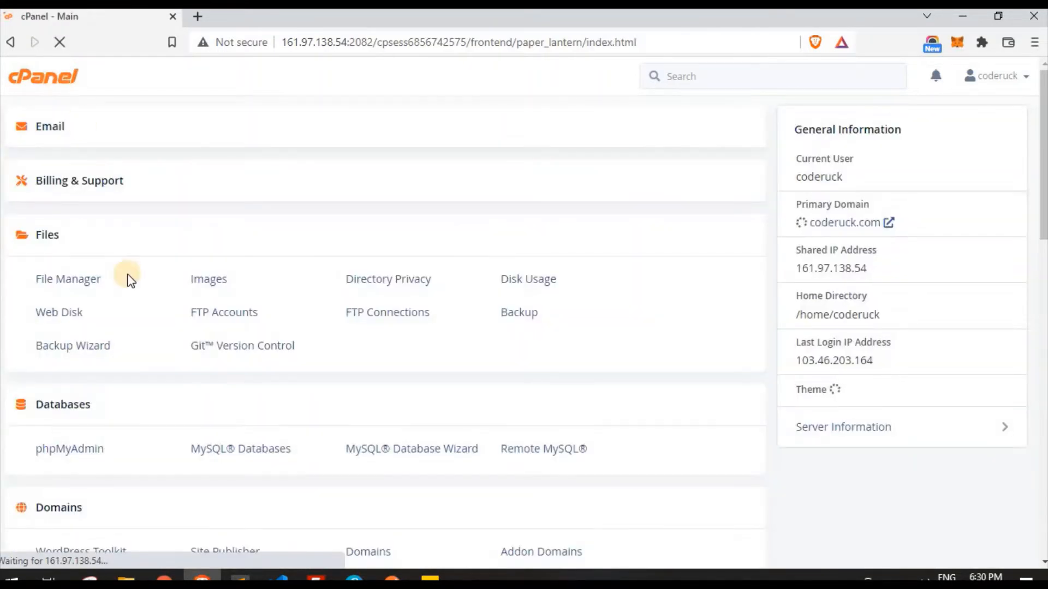
left_click(67, 280)
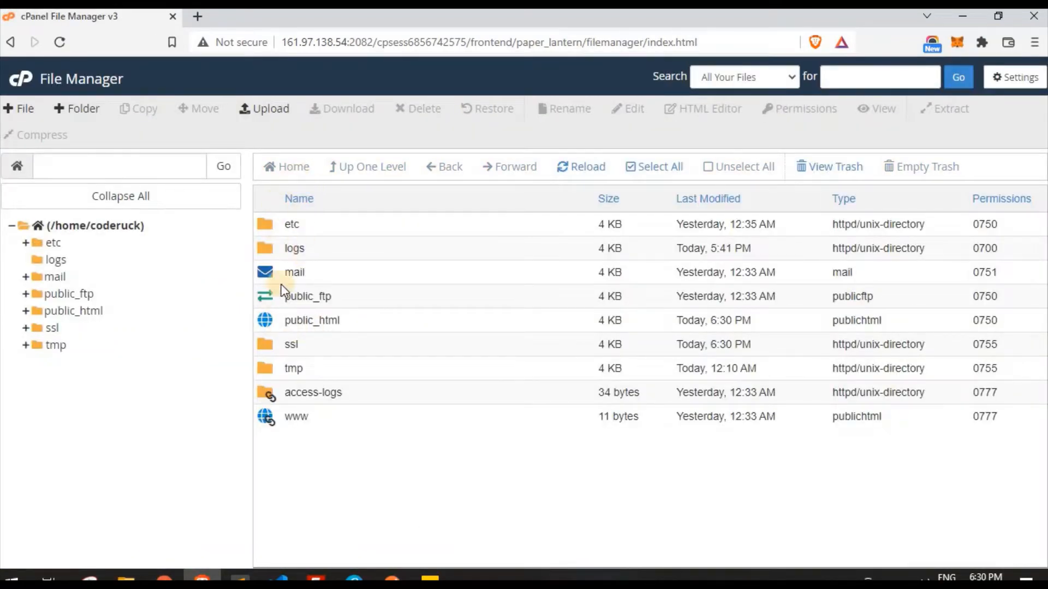
double_click(267, 322)
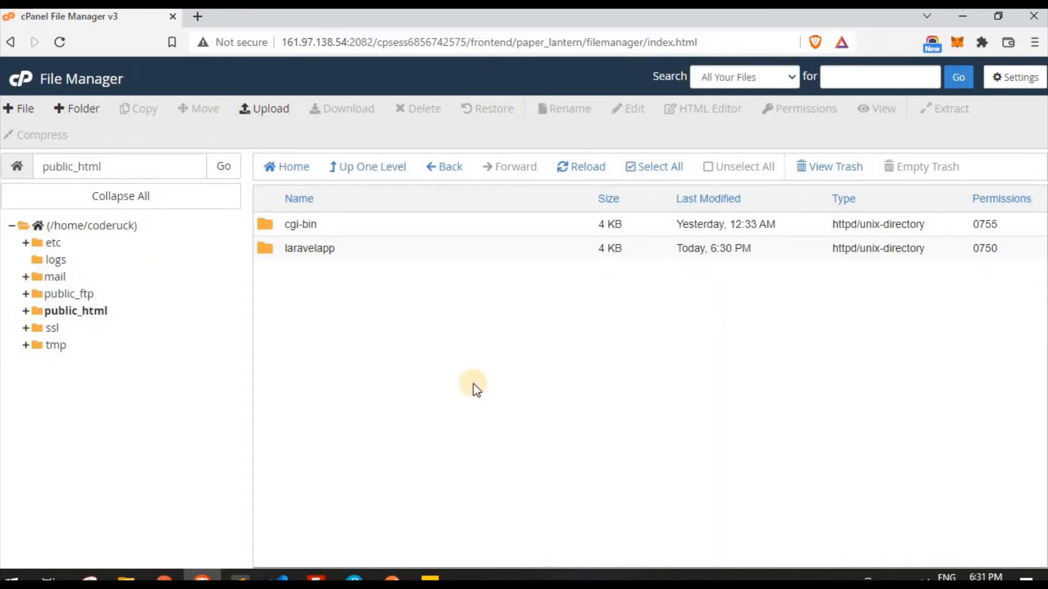
double_click(272, 253)
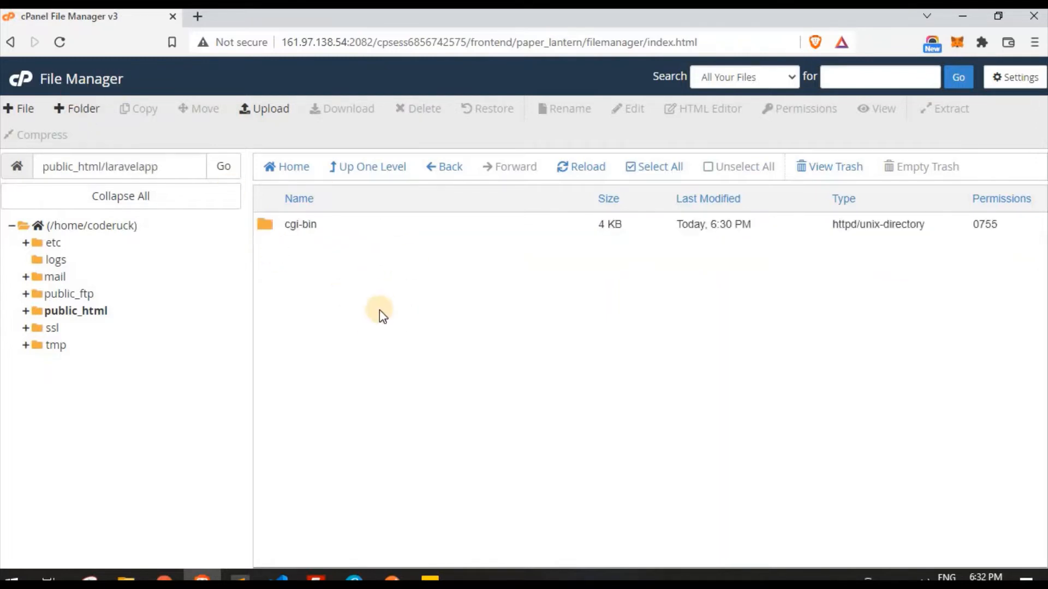
- Copy the address laravelapp.coderuck.com from the Subdomains page and load it in a new browser tab
left_click(26, 88)
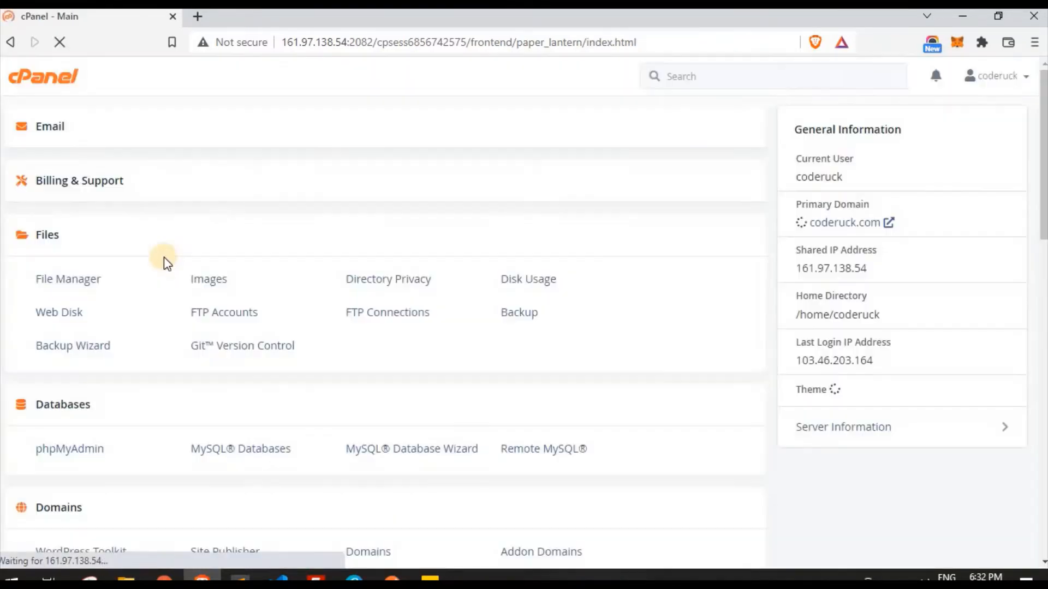
scroll(158, 328, "down", 5)
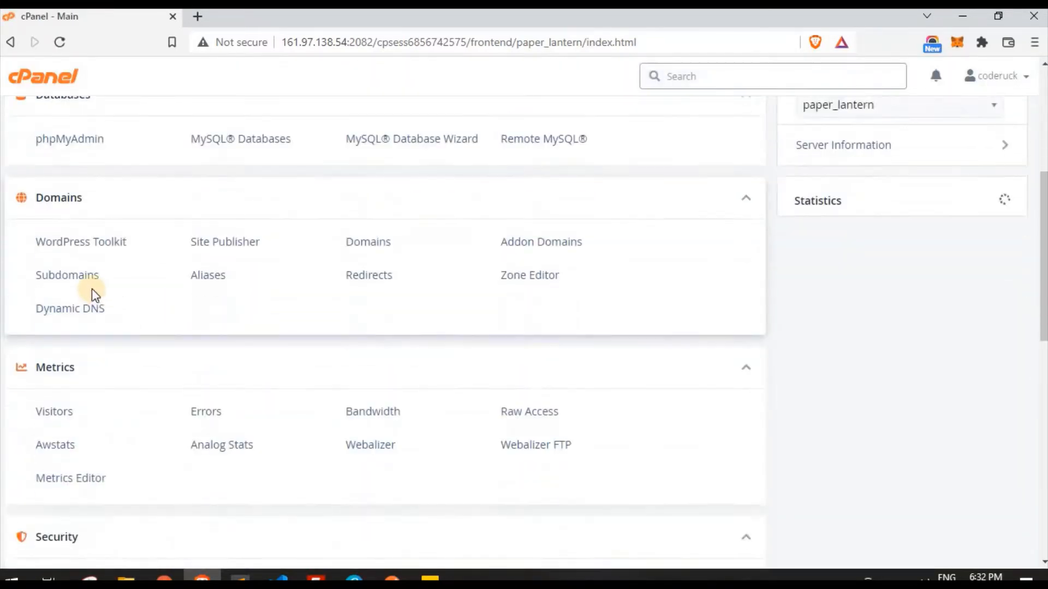
left_click(91, 289)
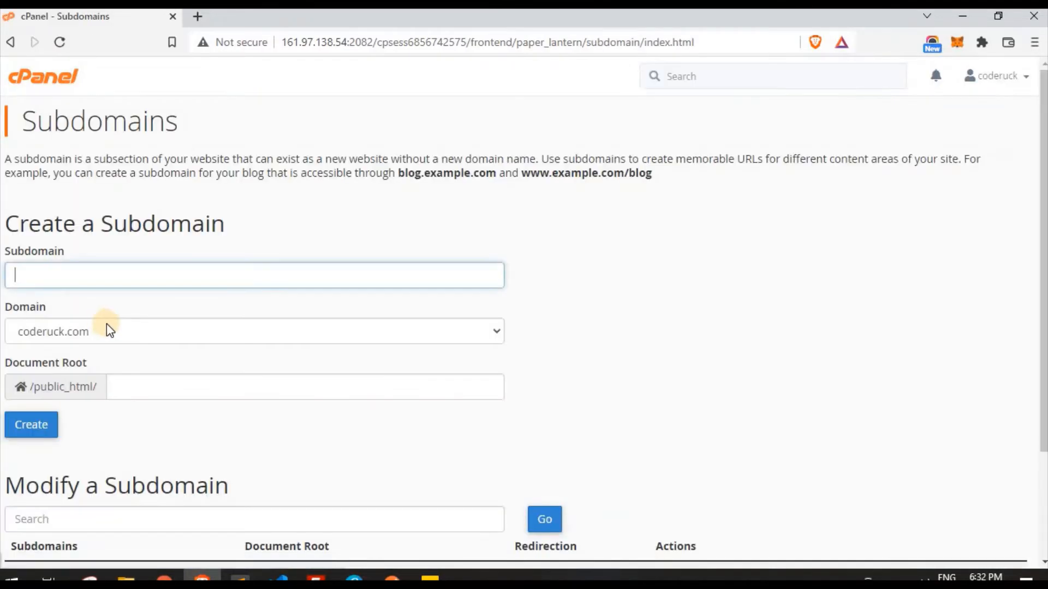
scroll(114, 325, "down", 3)
left_click_drag(141, 445, 5, 446)
key("ctrl+c")
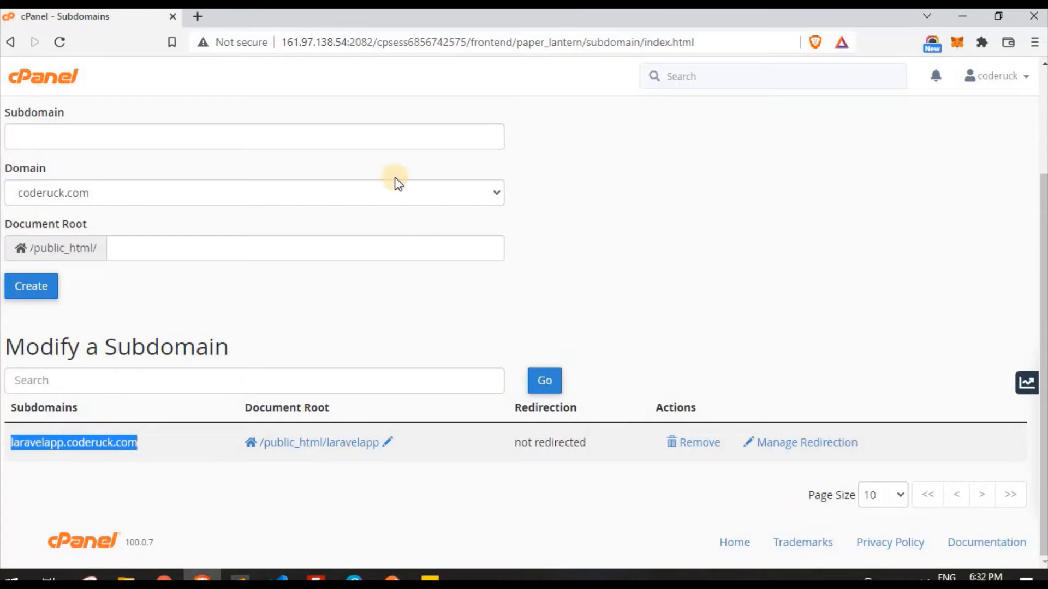
left_click(198, 17)
key("ctrl+v")
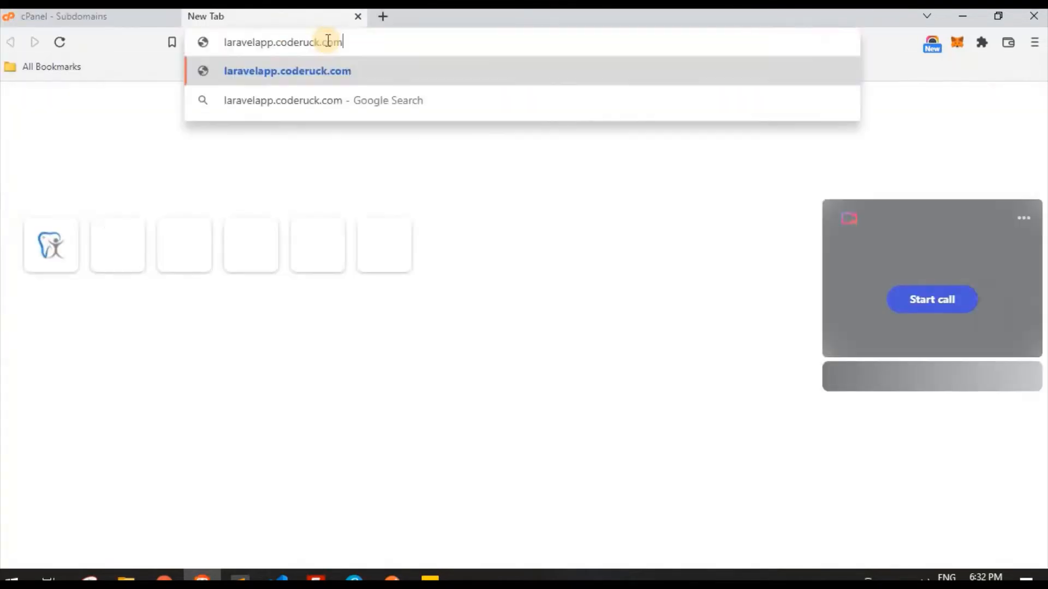
key("Return")
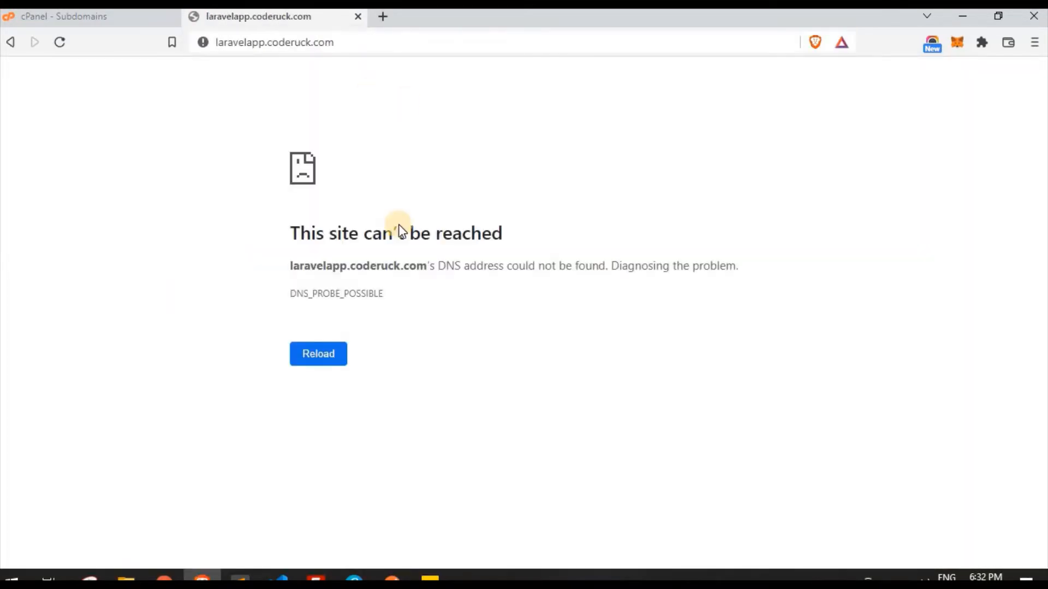
left_click_drag(300, 233, 316, 234)
left_click_drag(450, 284, 492, 312)
left_click(493, 312)
left_click(84, 20)
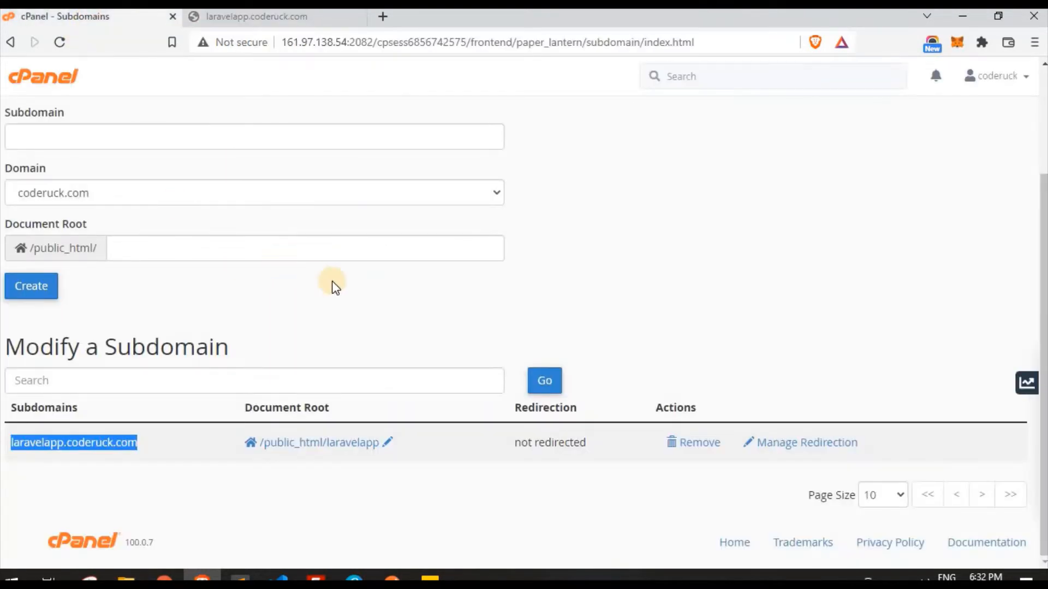
left_click(282, 24)
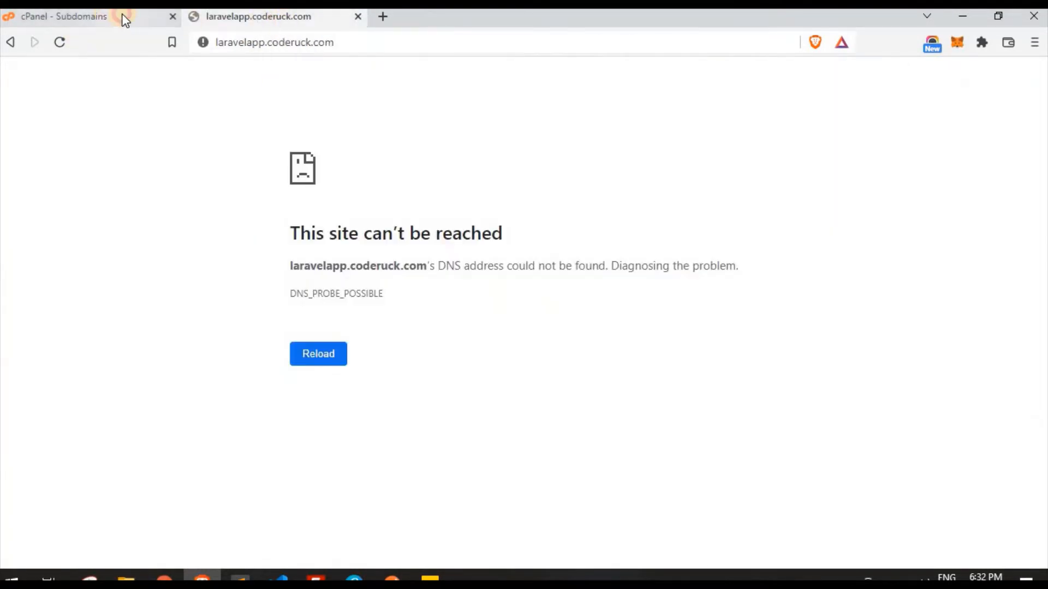
- Go to the laravelapp subdomain's document root in File Manager and create a new file named index.html in /public_html/laravelapp
left_click(121, 18)
left_click(326, 441)
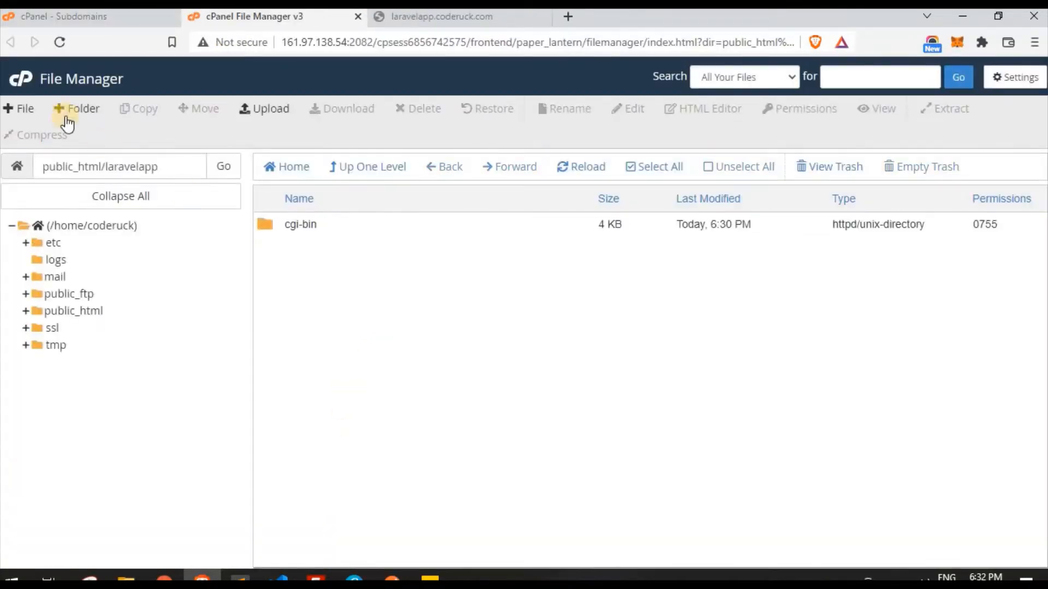
left_click(21, 108)
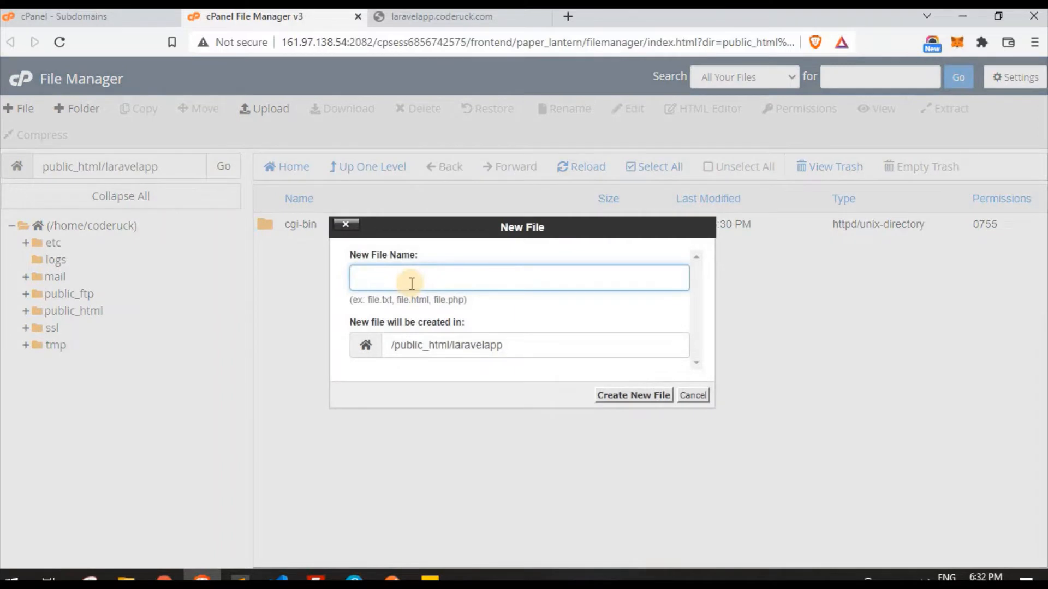
type("index")
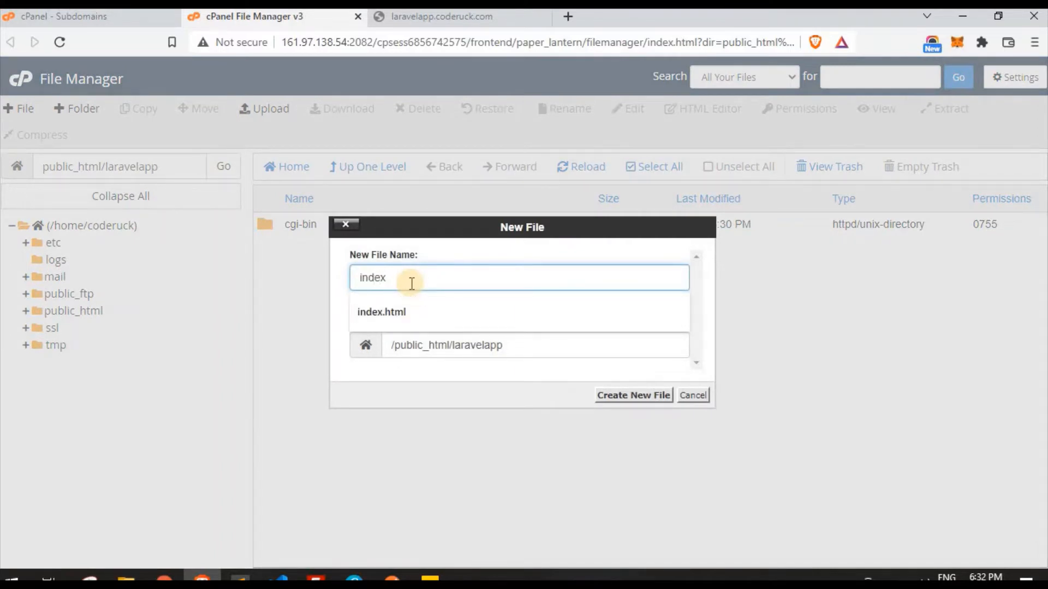
type(".html")
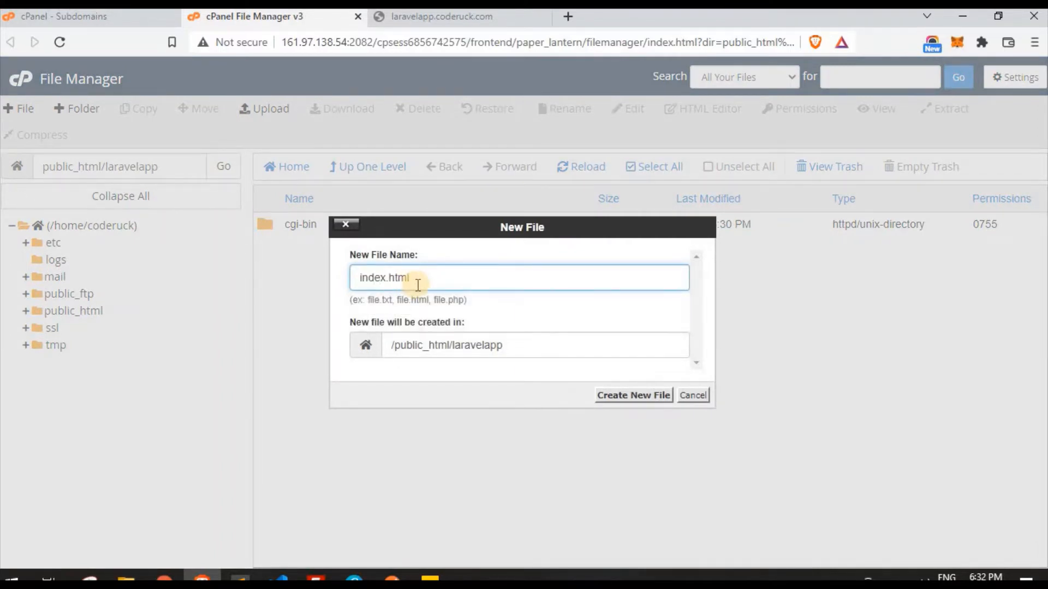
left_click(633, 396)
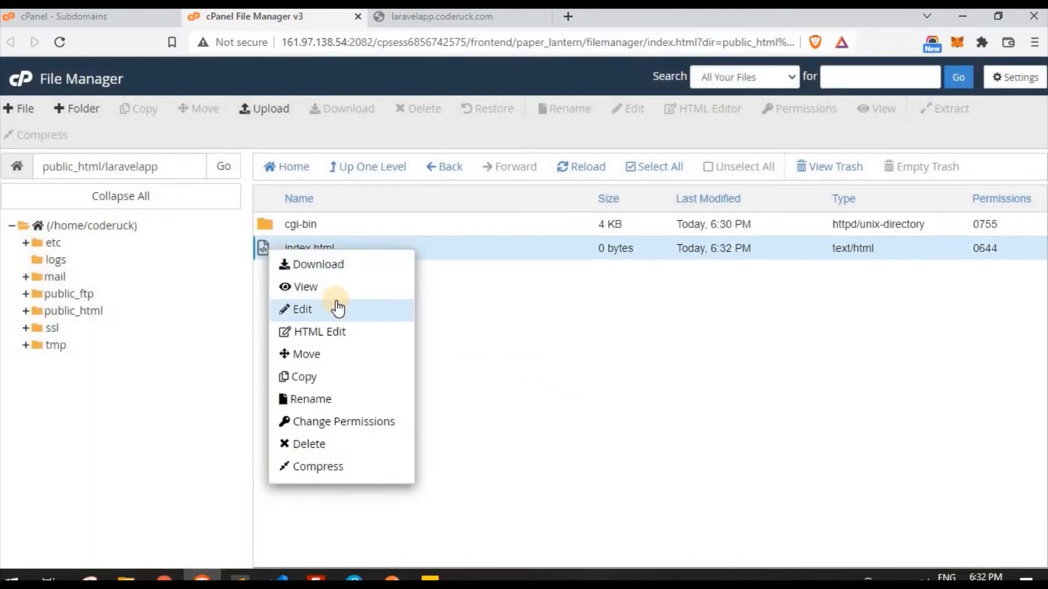
- Edit index.html in the laravelapp folder, enter the text "Laravel testing app" and save the changes
left_click(350, 311)
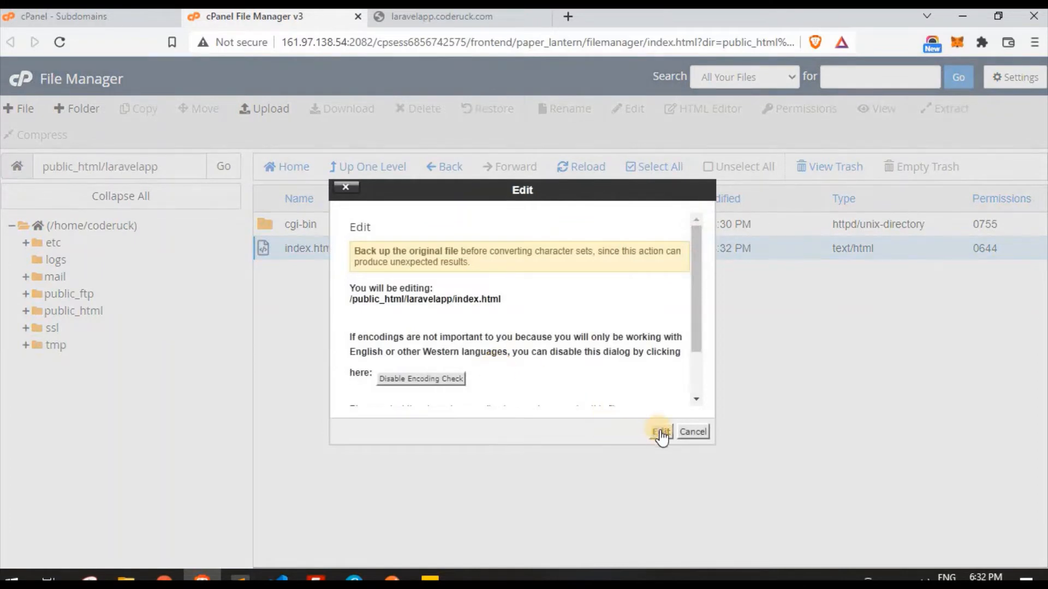
left_click(661, 433)
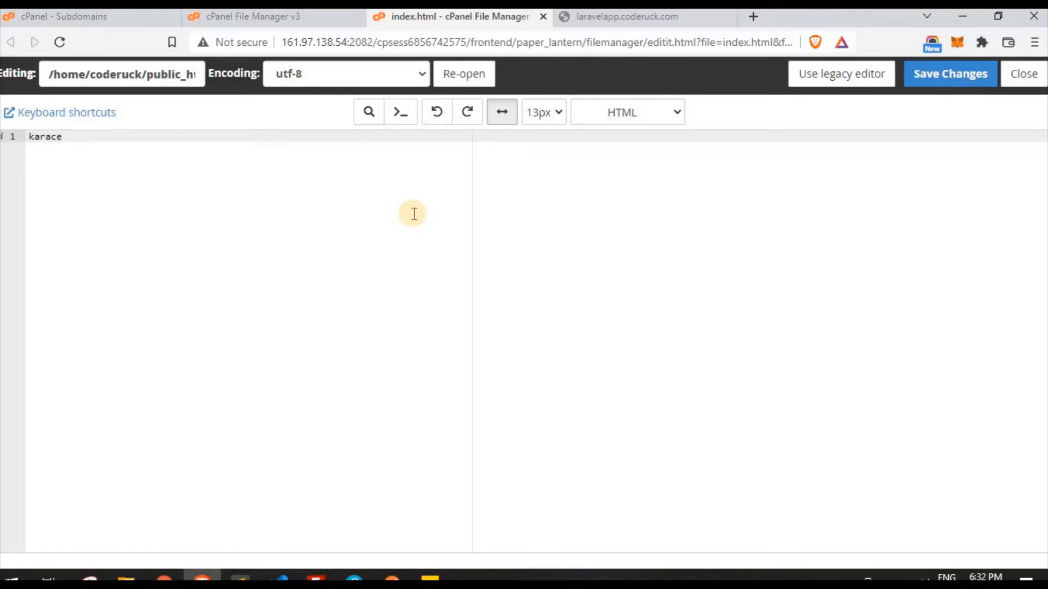
type("karace")
key("ctrl+a")
type("Lar")
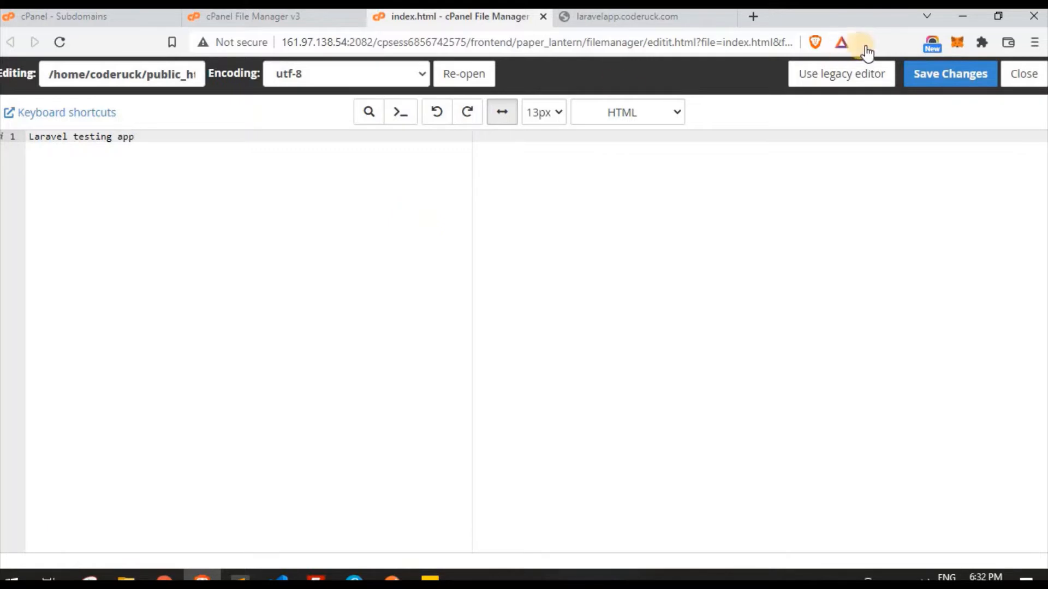
left_click(936, 77)
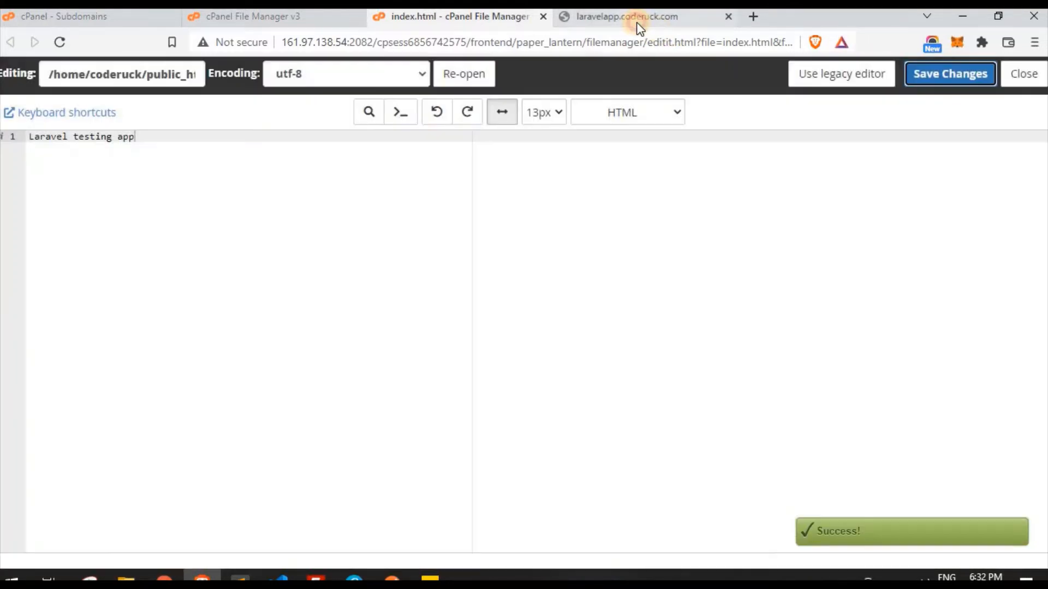
- Reload laravelapp.coderuck.com and check the text the page displays
left_click(636, 21)
key("F5")
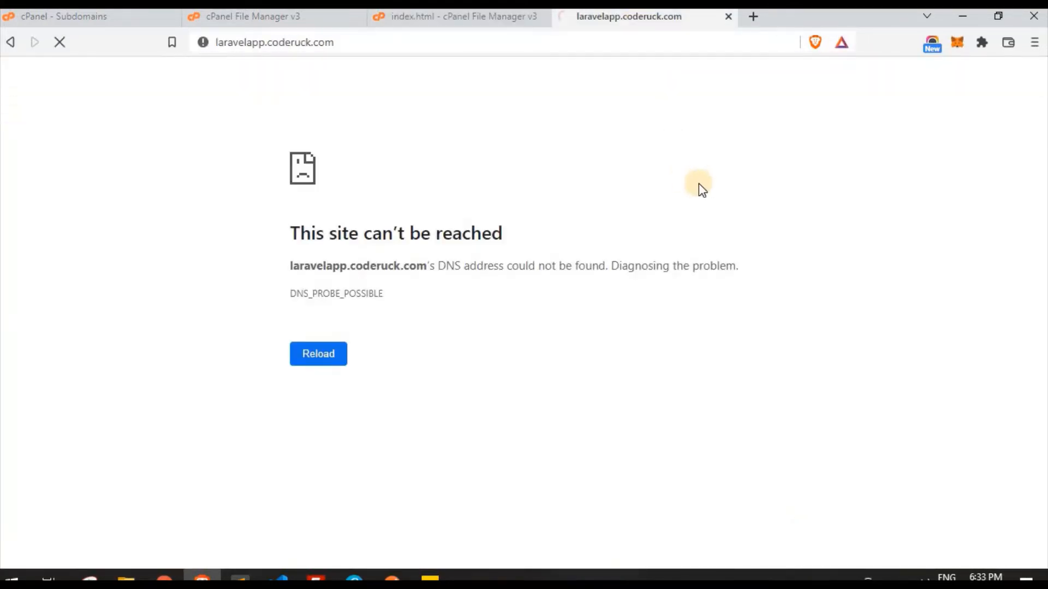
left_click_drag(94, 71, 0, 71)
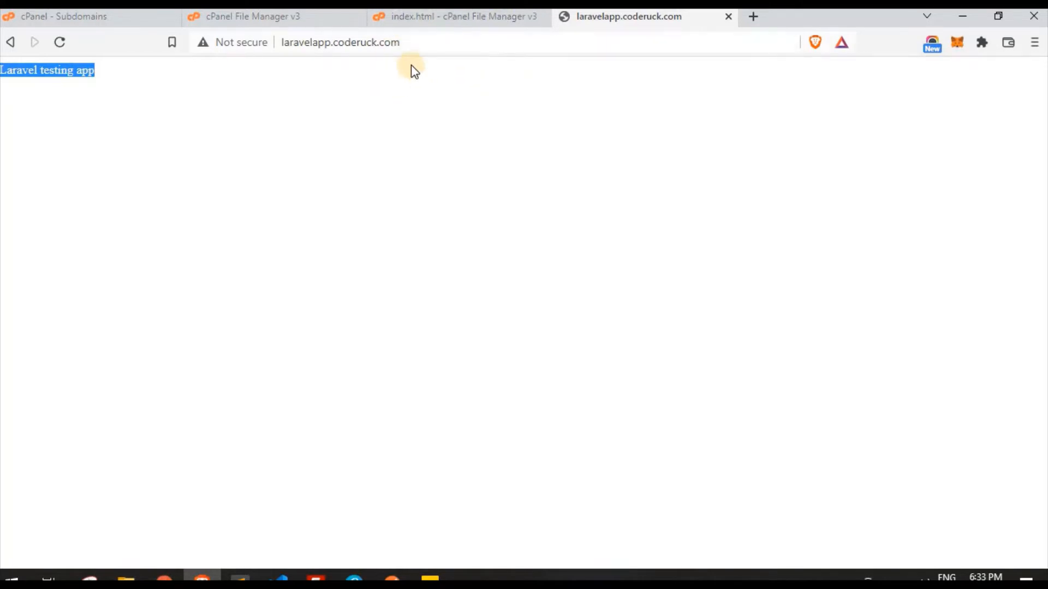
- Close the index.html editor and permanently delete index.html from the laravelapp folder, skipping the trash
left_click(433, 13)
left_click(1022, 75)
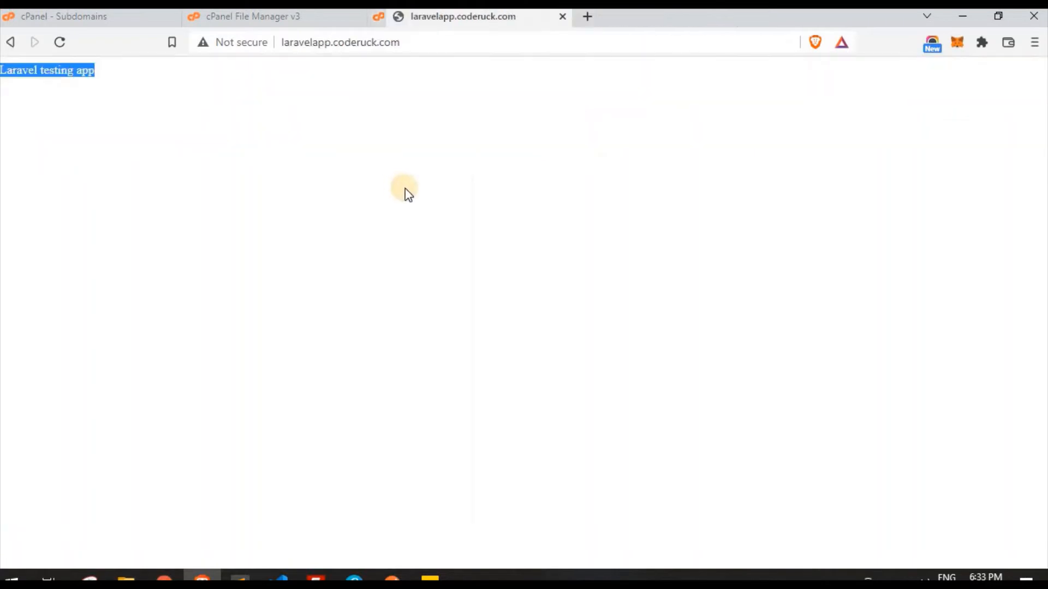
left_click(269, 15)
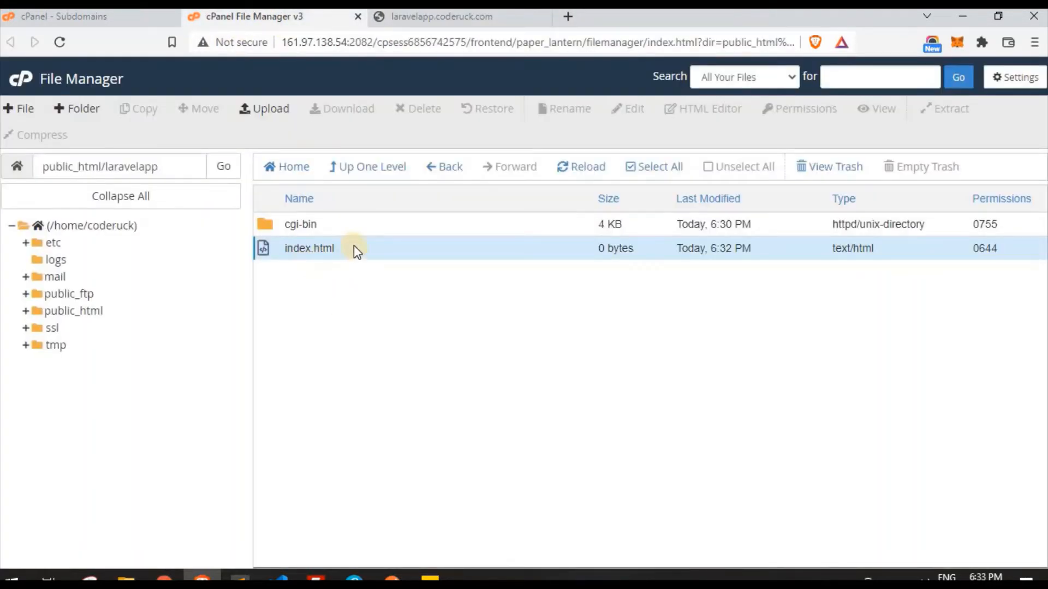
right_click(266, 251)
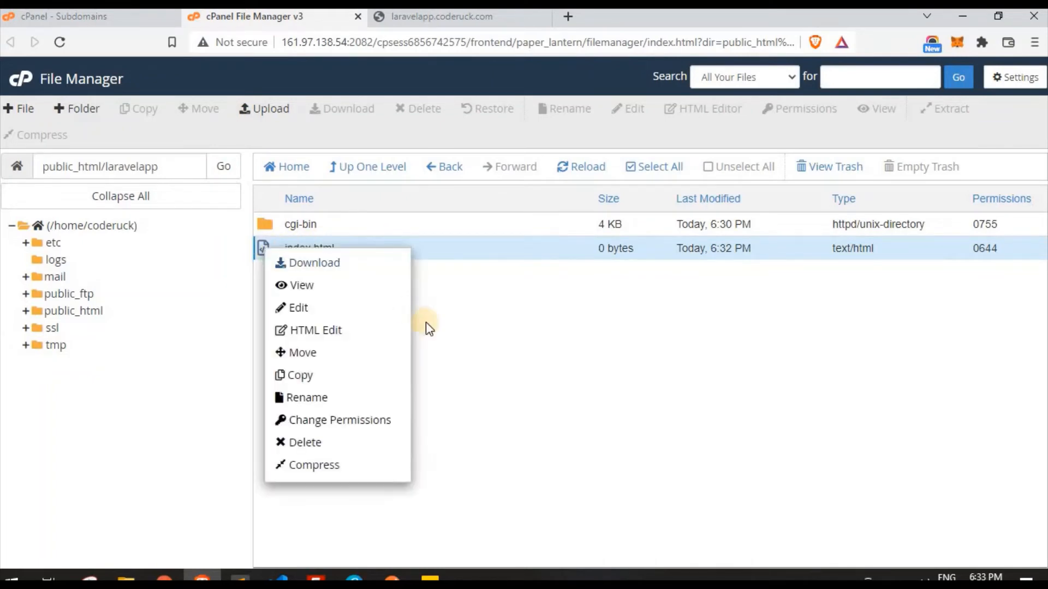
left_click(322, 444)
left_click(538, 323)
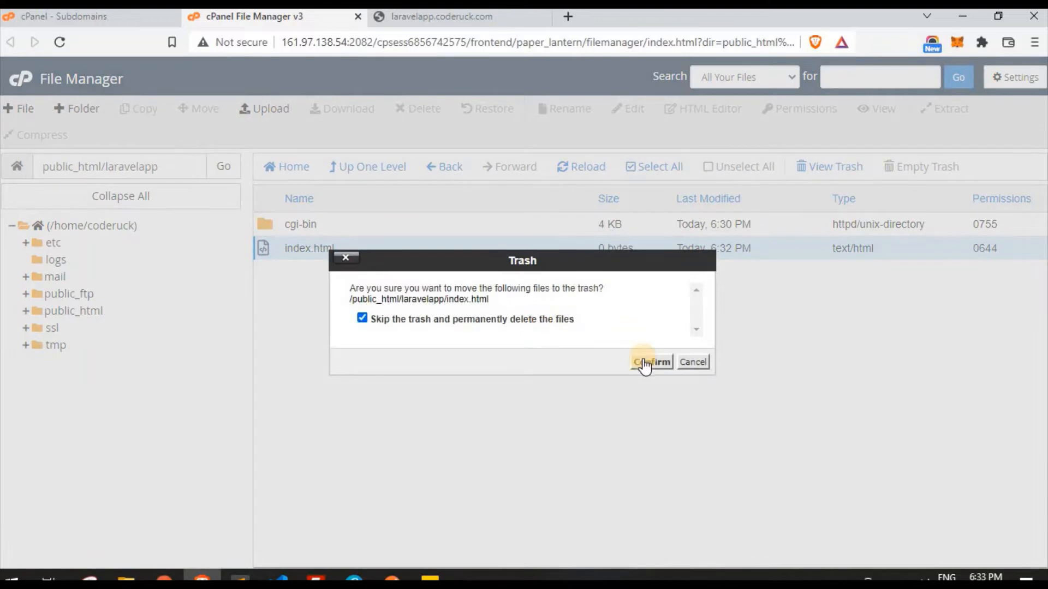
left_click(644, 363)
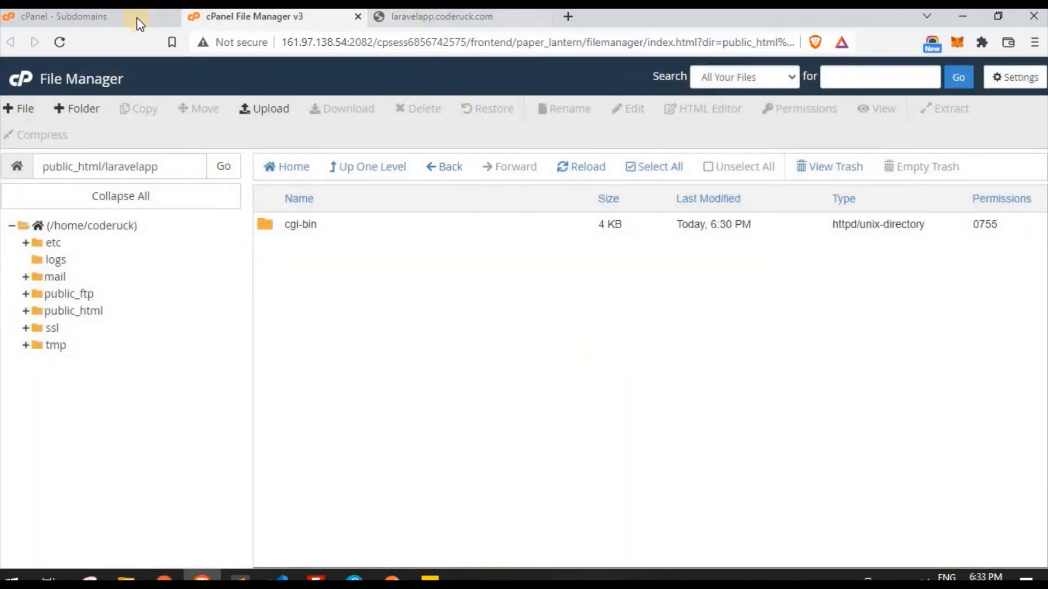
- Return to the cPanel main page, switch to File Explorer, and create and open a folder named laravelnewapp in C:\xampp\htdocs
left_click(121, 18)
left_click(76, 76)
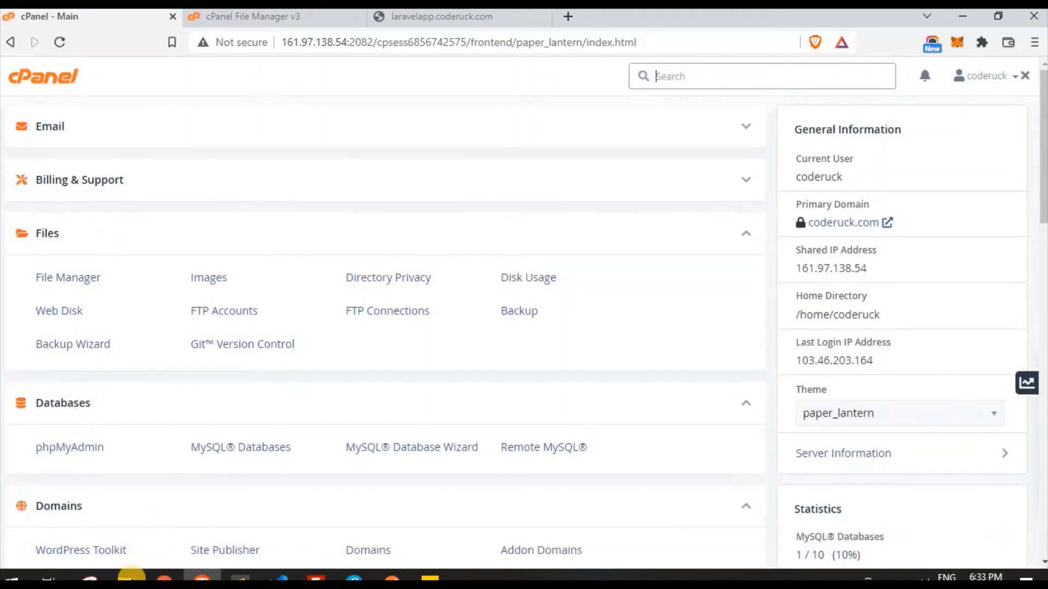
mouse_move(126, 578)
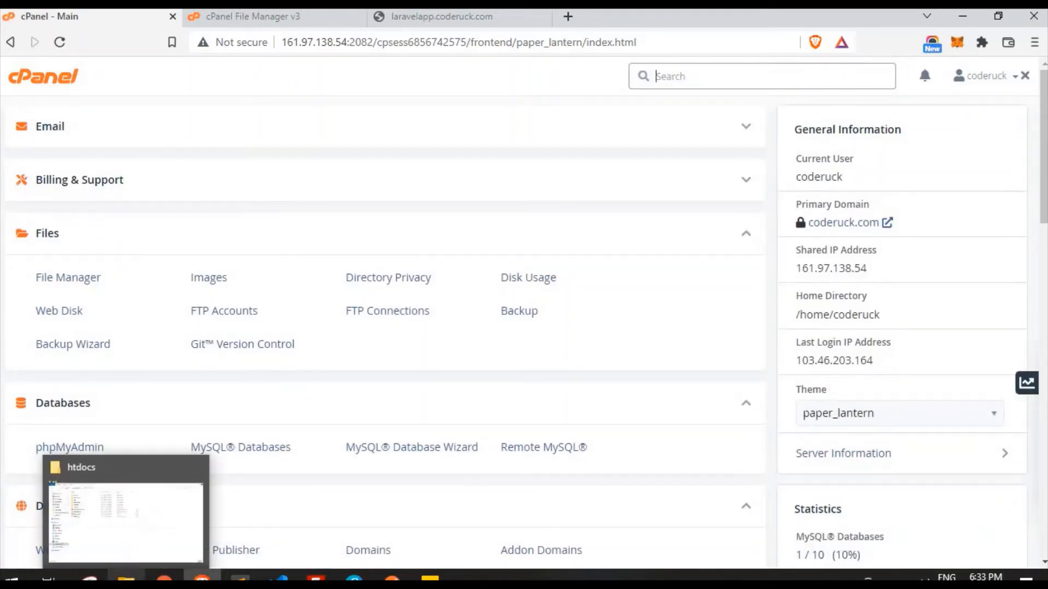
left_click(129, 545)
right_click(316, 329)
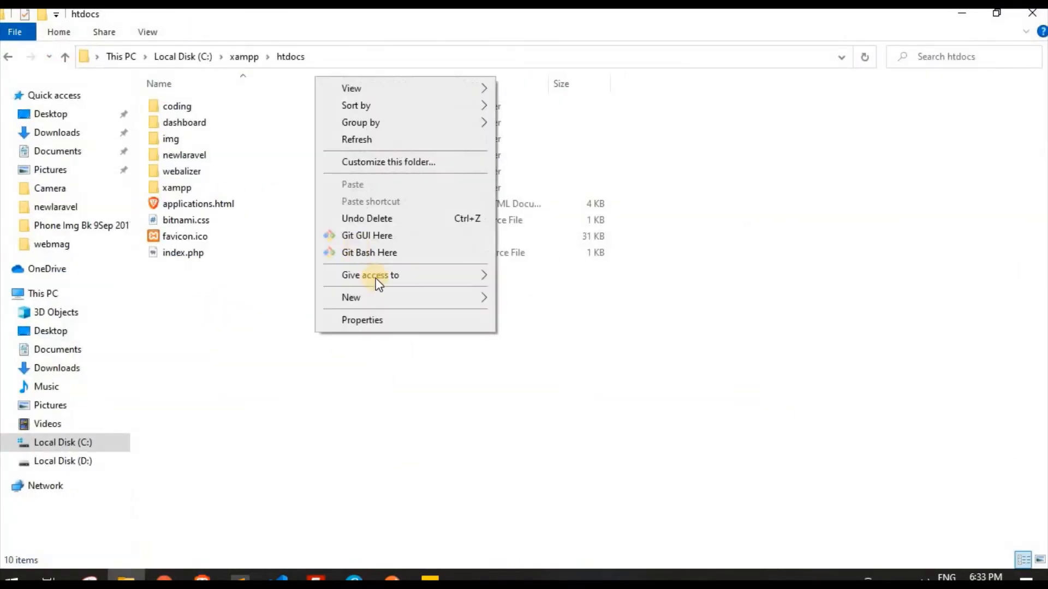
left_click(394, 298)
left_click(544, 305)
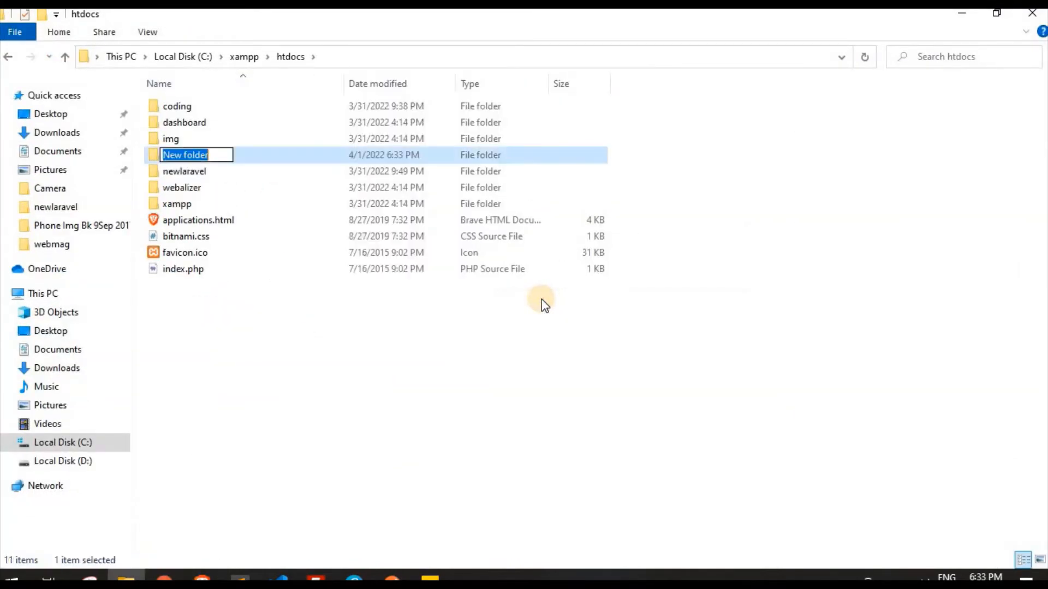
type("laravel")
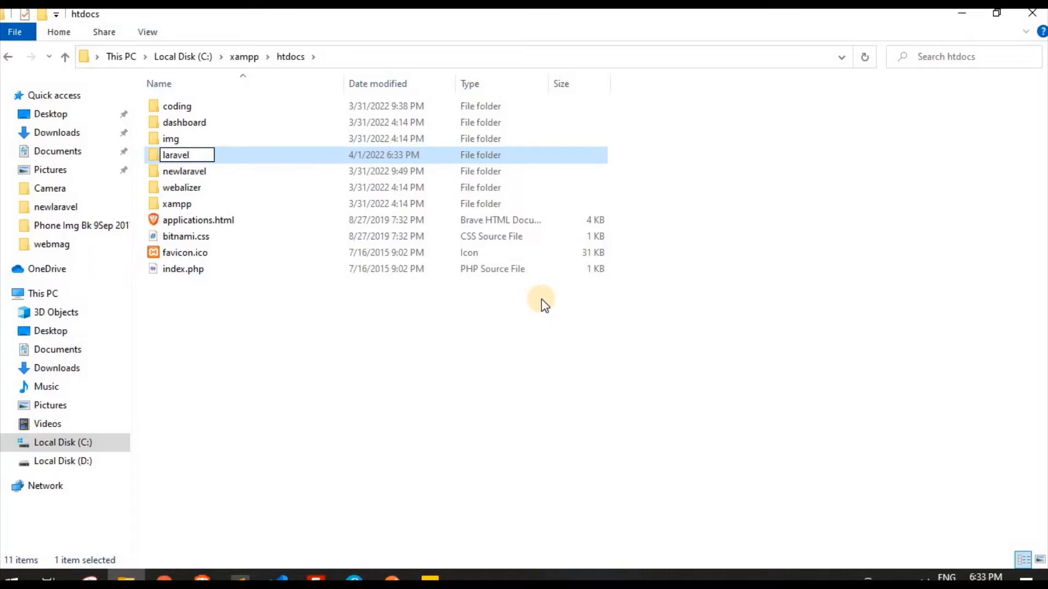
type("newapp")
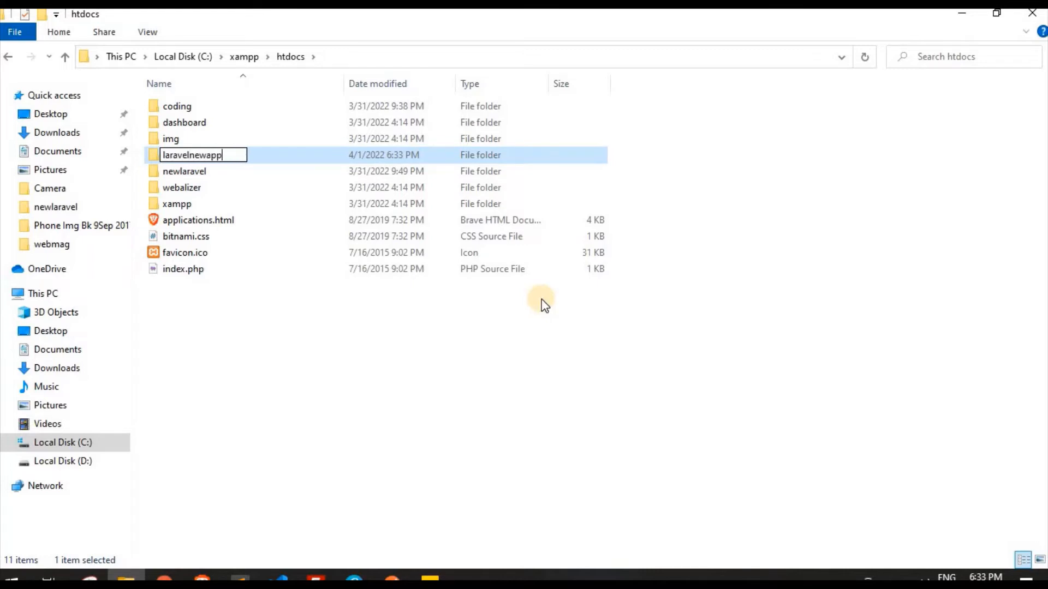
key("Return")
key("Return")
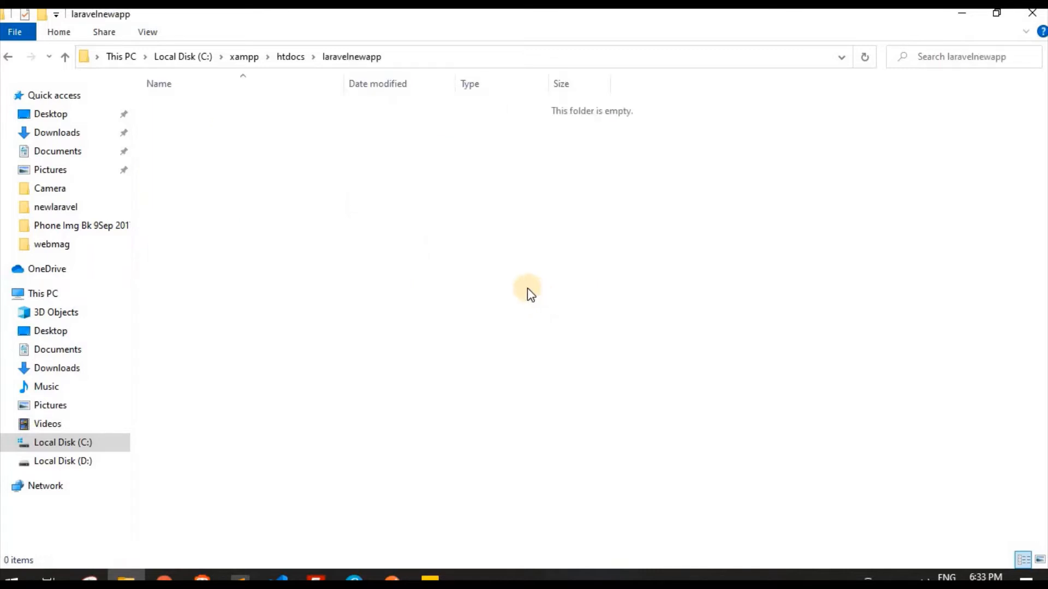
- Switch to the browser, search for laravel8 in a new tab and open the Laravel 8.x documentation
left_click(202, 578)
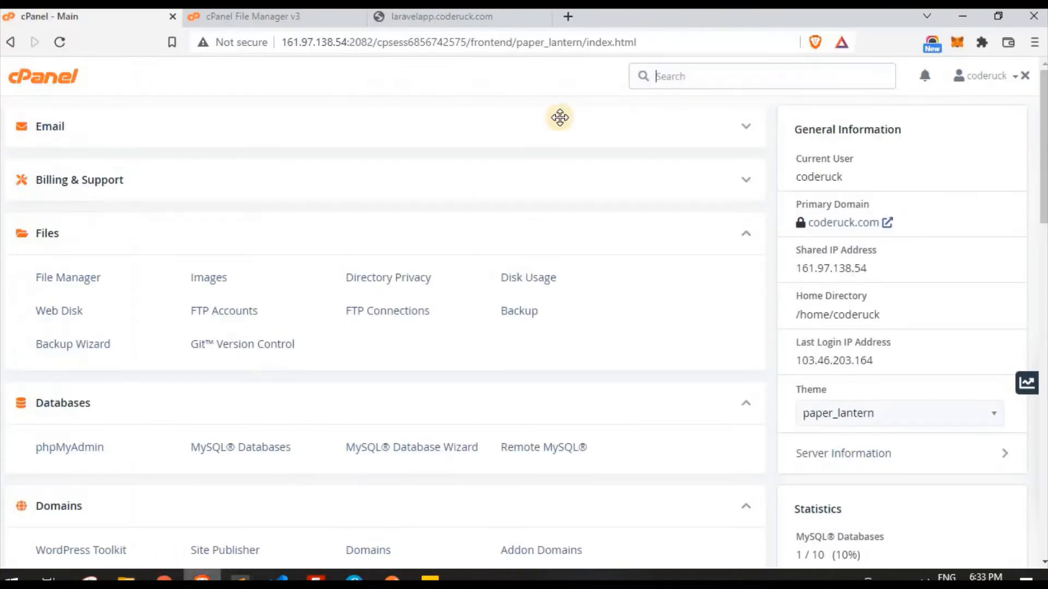
left_click(573, 17)
type("larve")
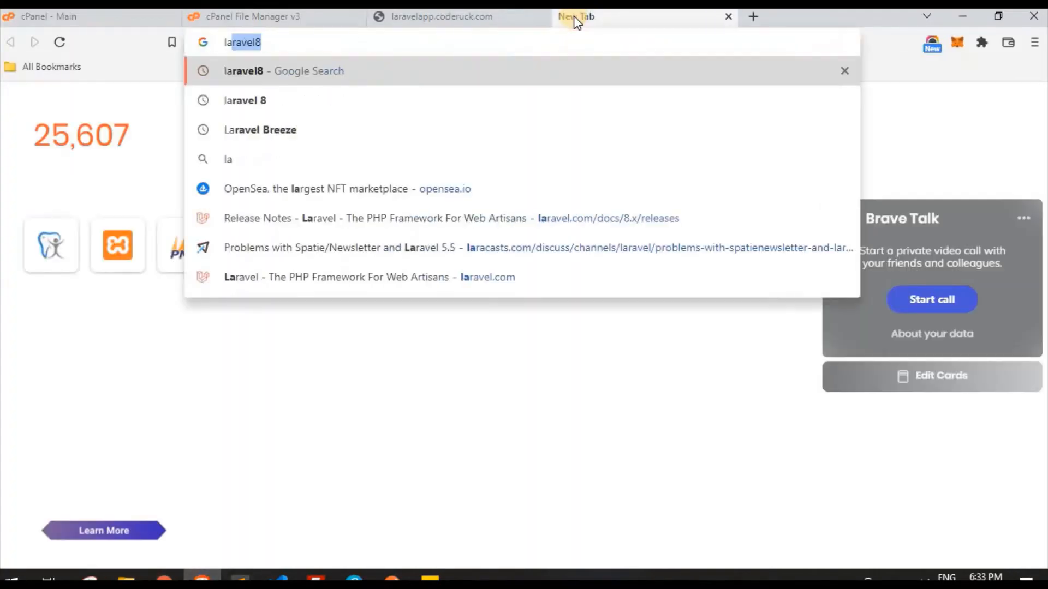
key("ctrl+a")
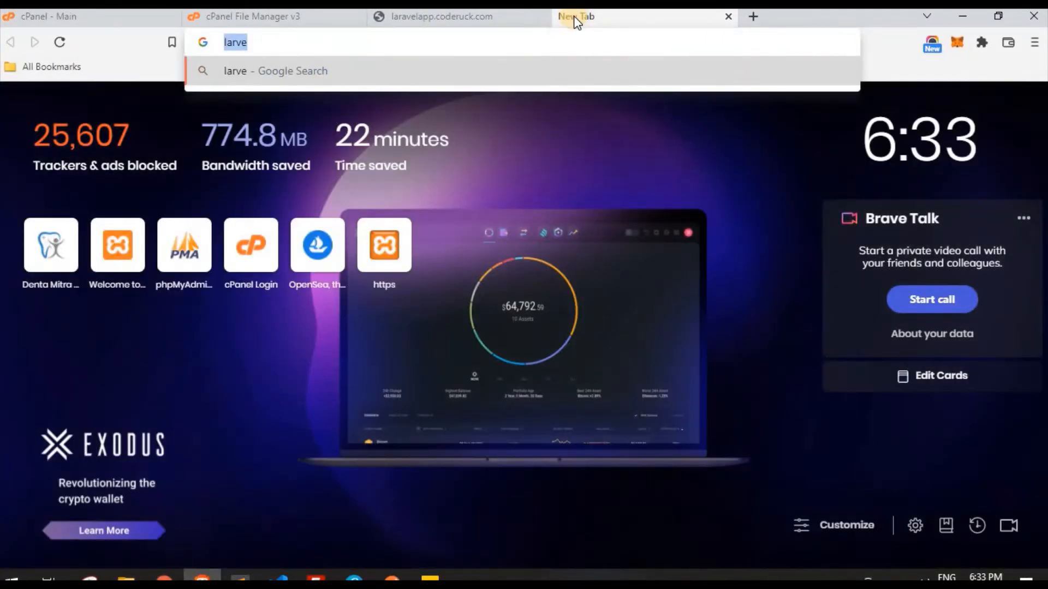
type("laravel")
key("BackSpace")
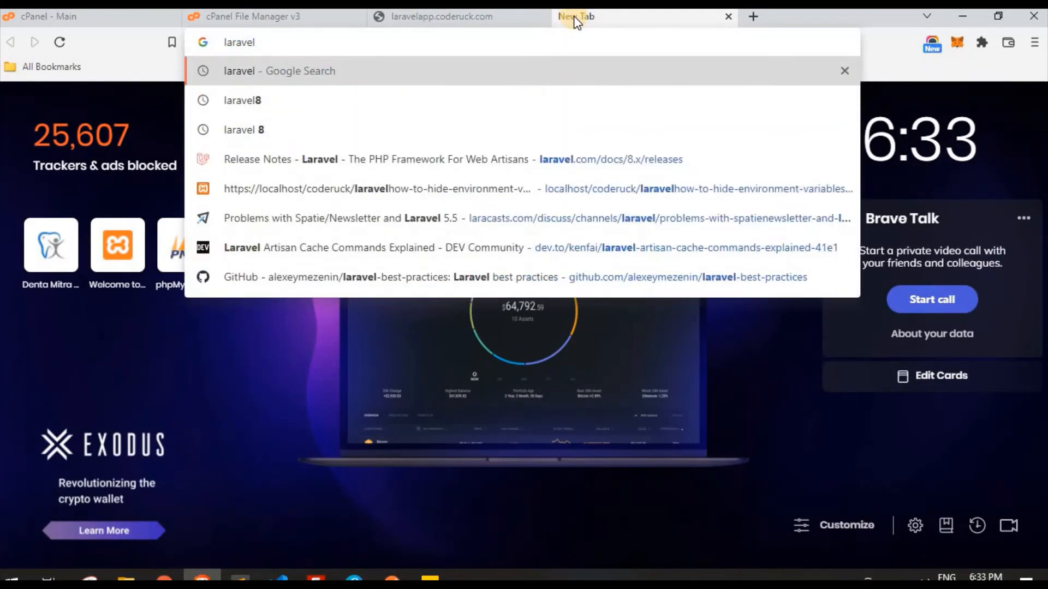
type("8")
key("Return")
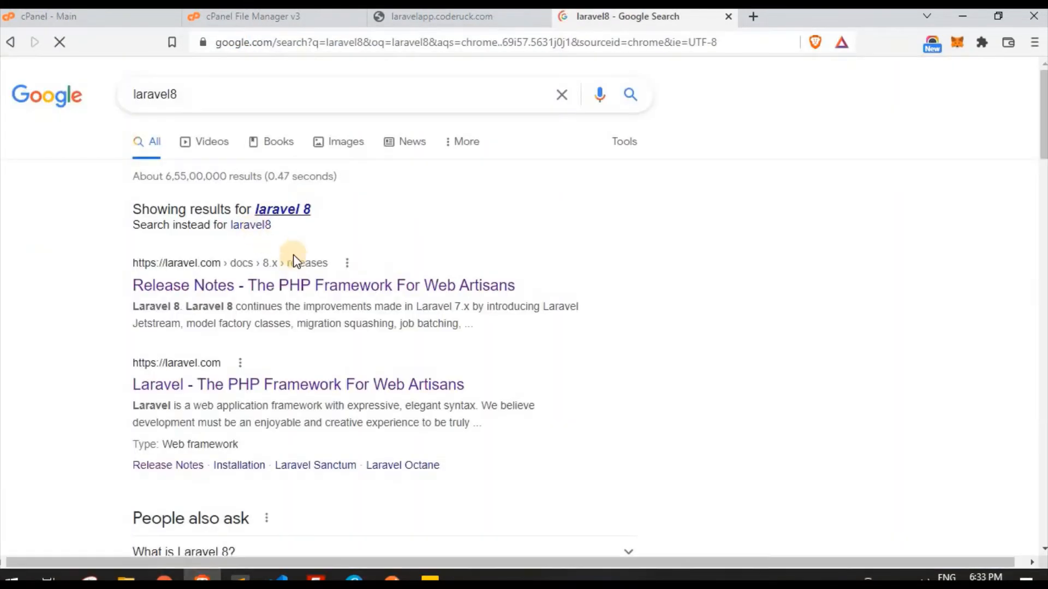
left_click(299, 284)
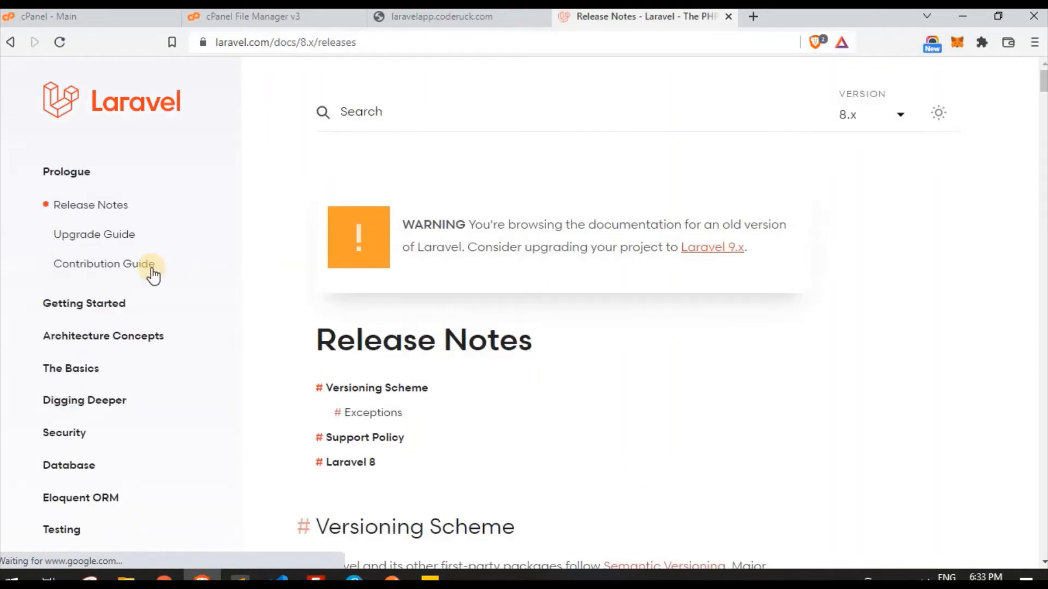
- Open the Installation page under Getting Started and copy the command composer create-project laravel/laravel:^8.0 example-app from Installation Via Composer
left_click(101, 304)
left_click(93, 235)
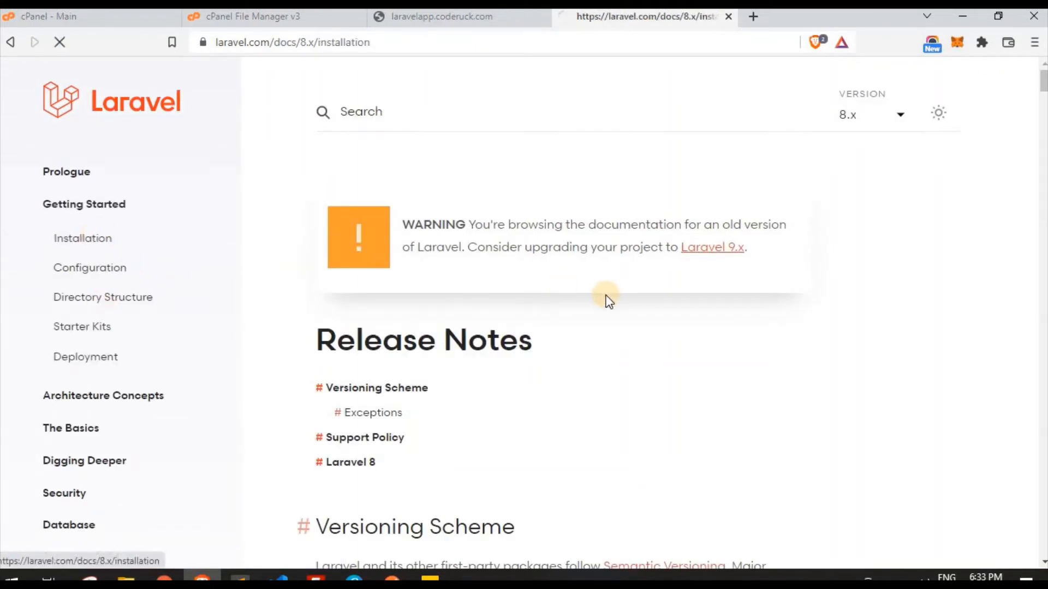
scroll(603, 301, "down", 15)
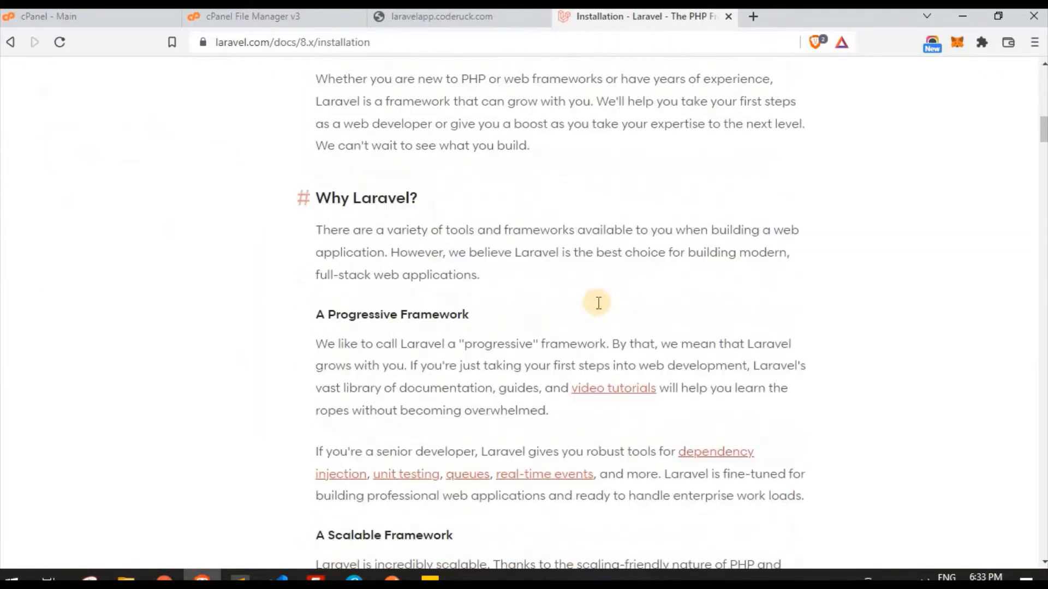
scroll(599, 303, "down", 20)
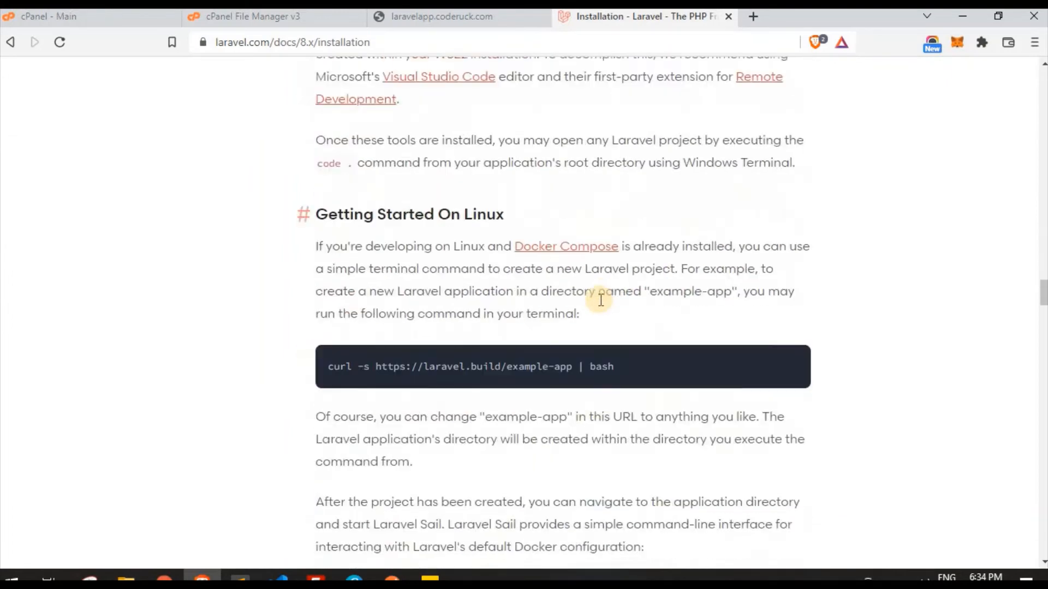
scroll(601, 300, "down", 20)
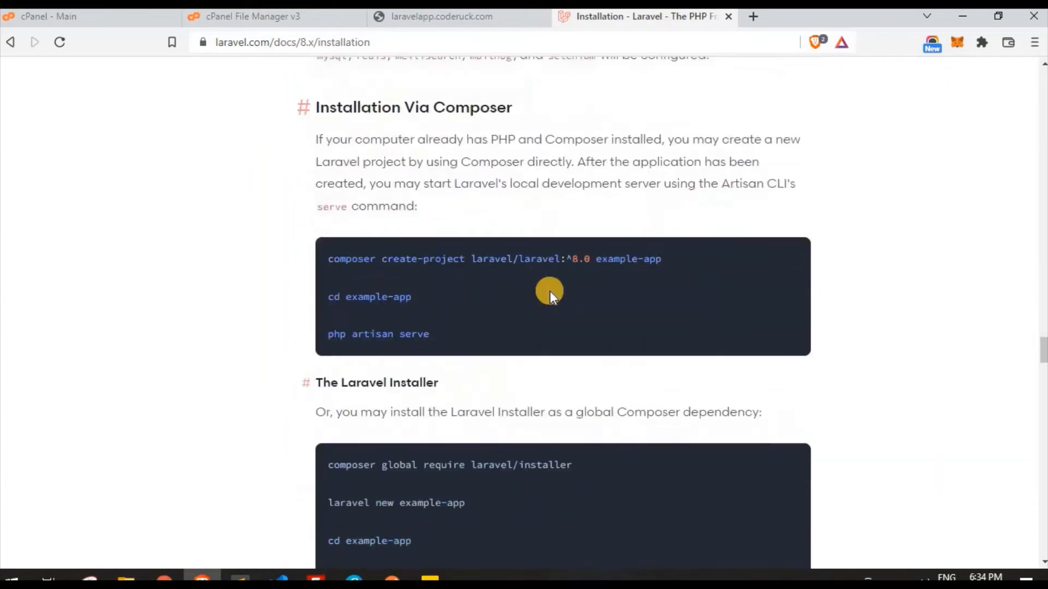
scroll(550, 293, "down", 2)
left_click_drag(670, 158, 328, 153)
key("ctrl+c")
- Switch to File Explorer, open Git Bash in the laravelnewapp folder and paste the copied Composer command to create the Laravel project there
key("alt+Tab")
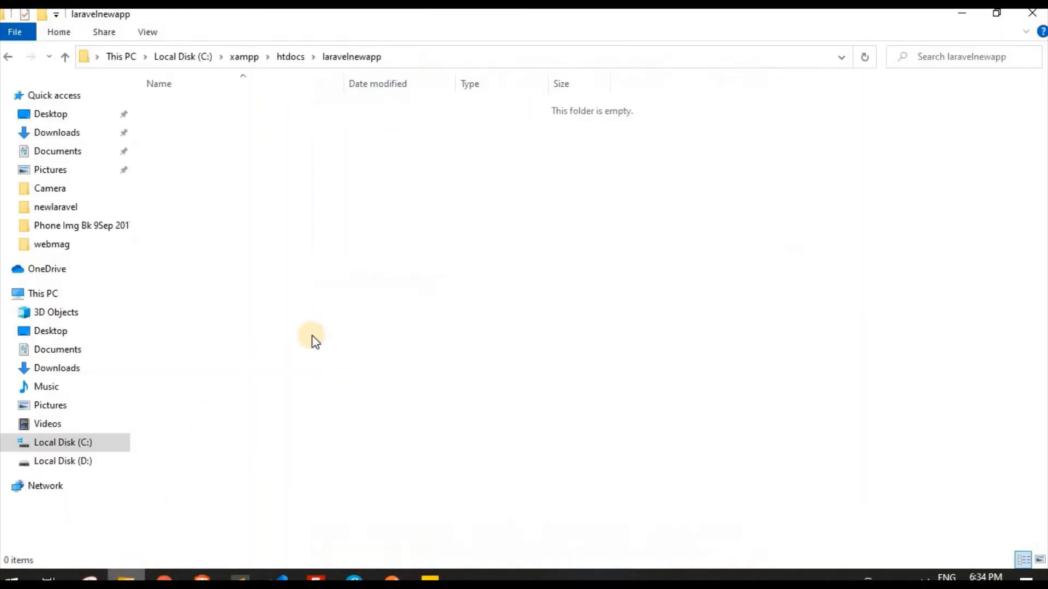
right_click(534, 276)
left_click(462, 457)
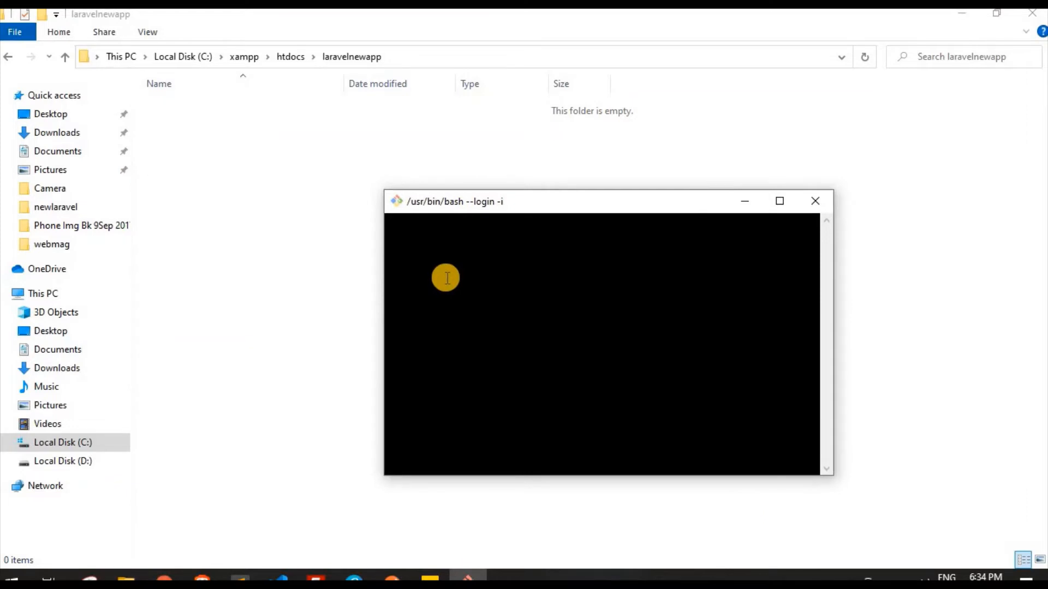
right_click(451, 265)
left_click(462, 318)
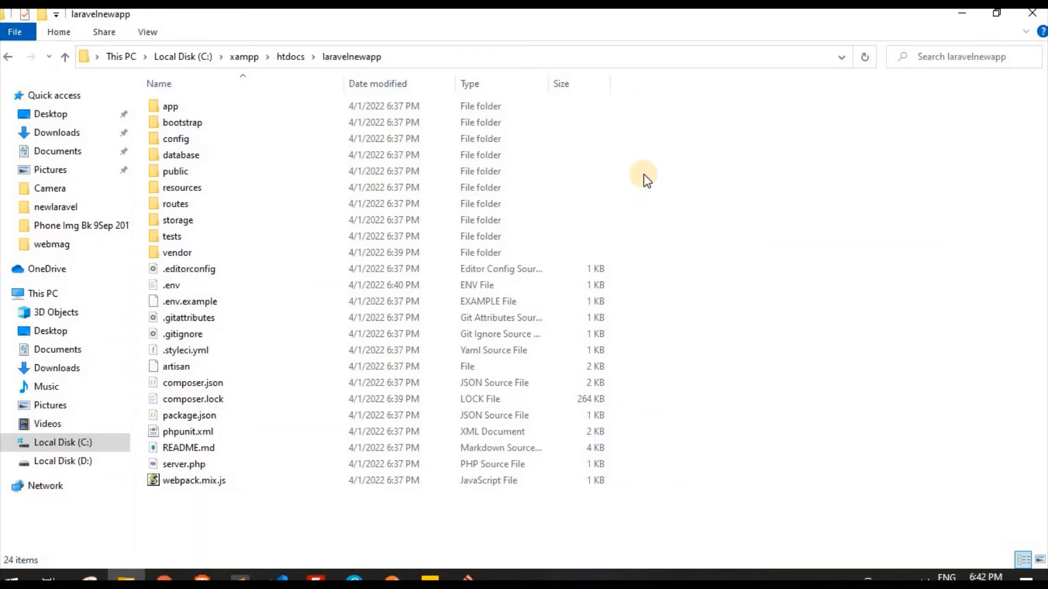
- Switch to the browser's new tab, enter localhost/ in the address, and copy the laravelnewapp folder name from htdocs in File Explorer
left_click(203, 573)
left_click(752, 18)
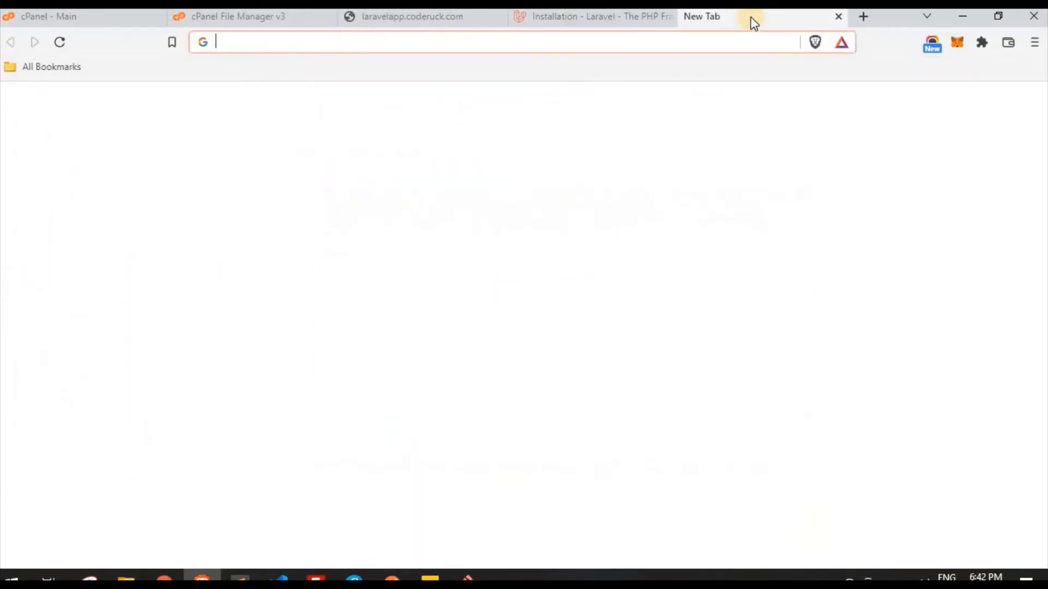
type("localhost/")
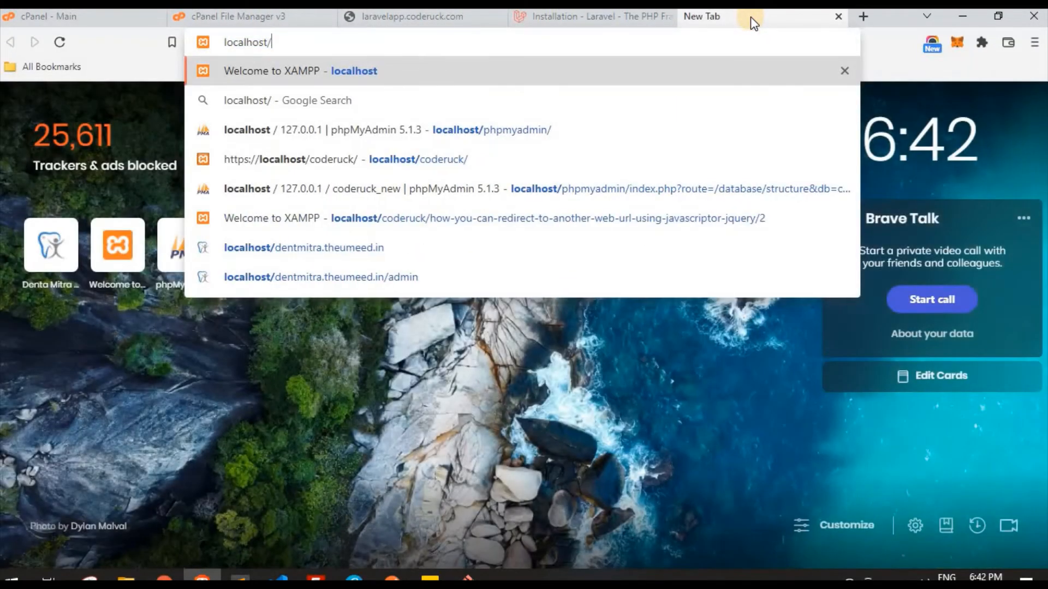
key("alt+Tab")
left_click(8, 56)
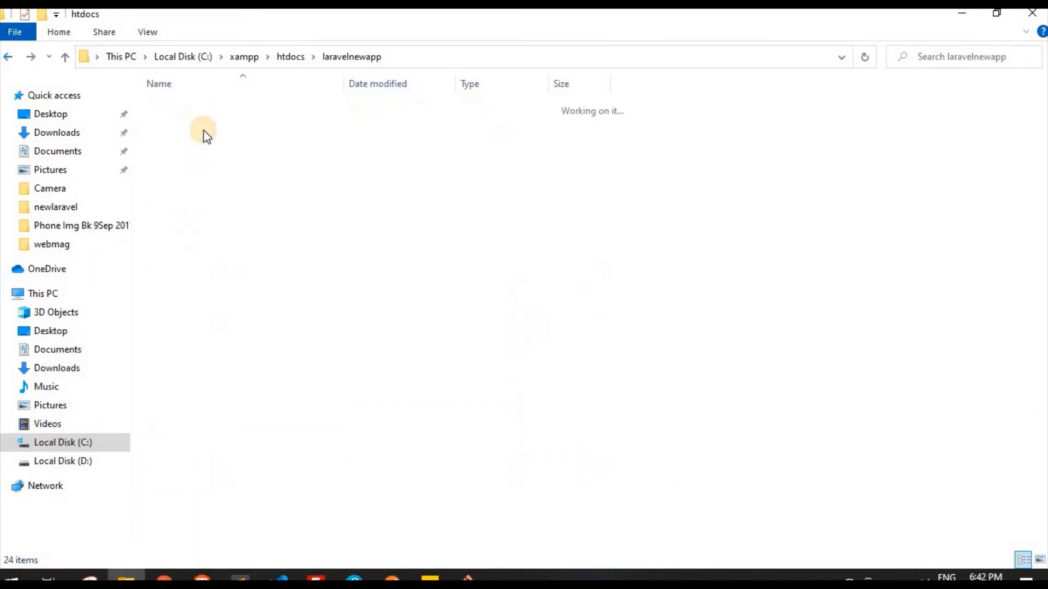
right_click(199, 155)
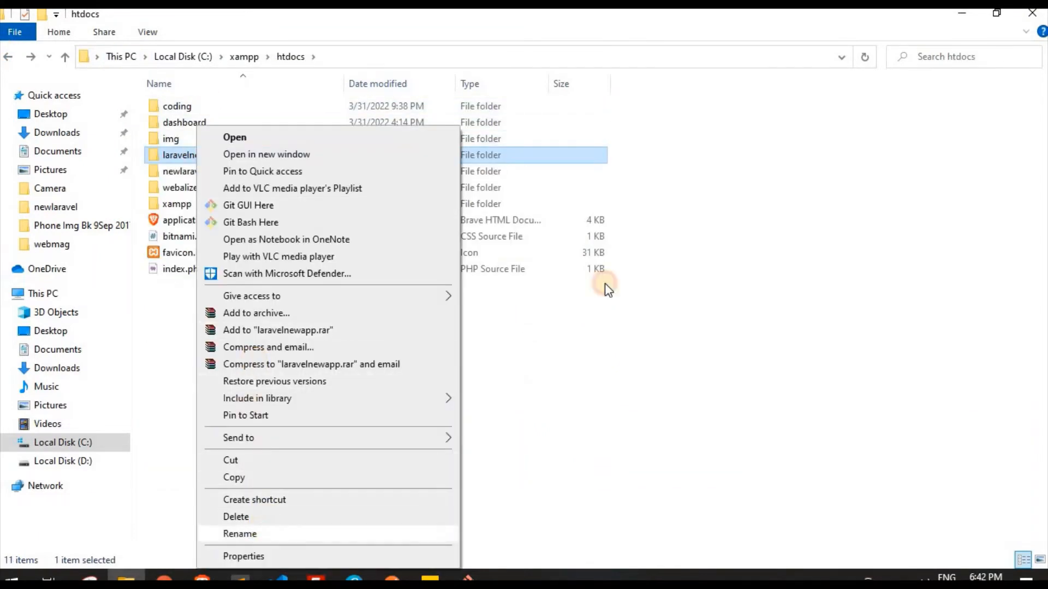
left_click(240, 535)
key("ctrl+c")
left_click(968, 14)
- Return to the browser and load localhost/laravelnewapp/public to test the local Laravel project
key("alt+Tab")
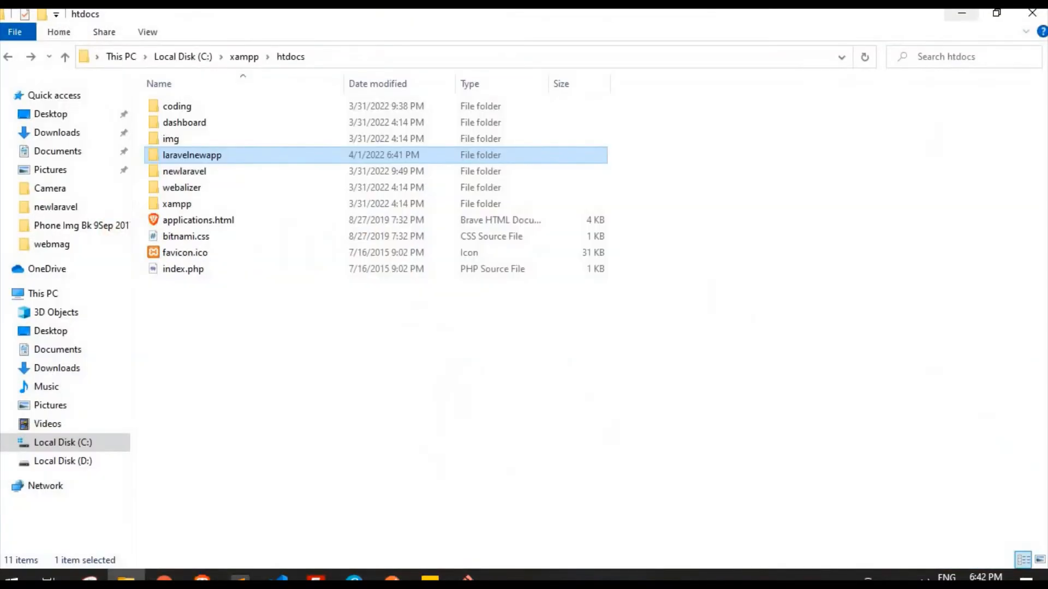
key("alt+Tab")
key("ctrl+v")
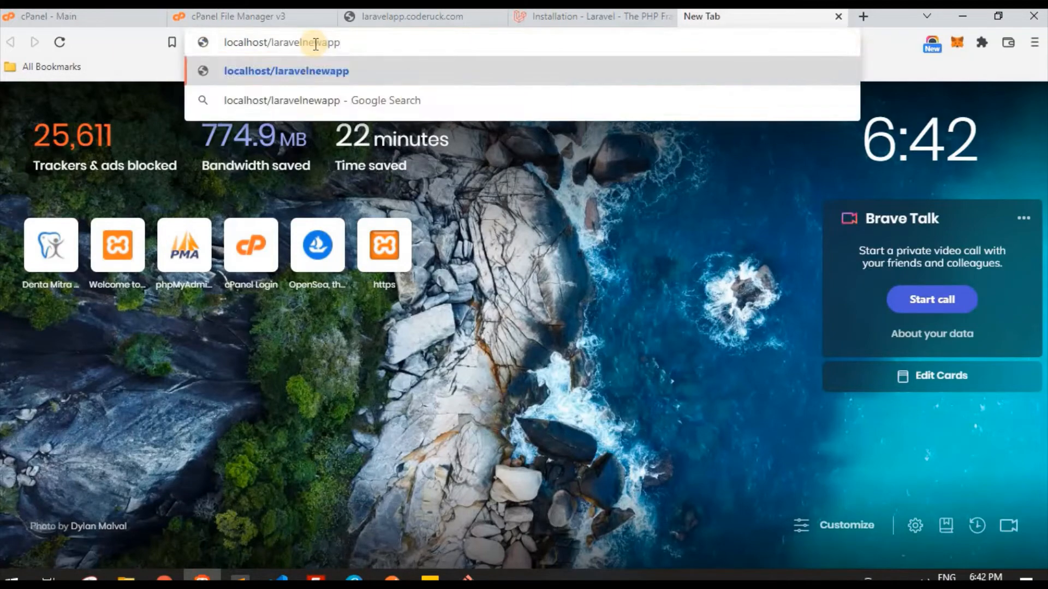
type("/public")
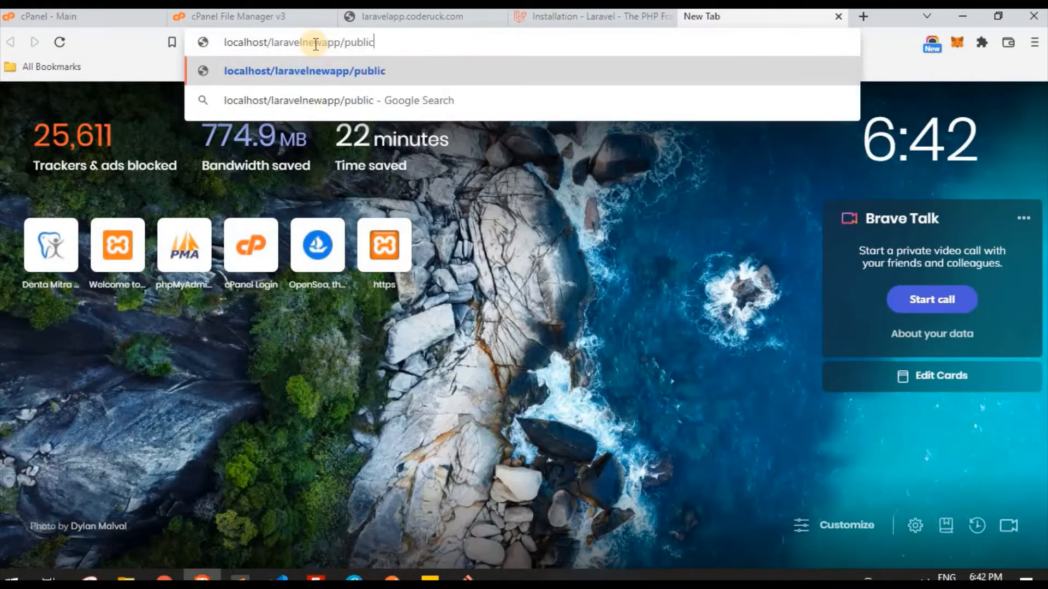
key("Return")
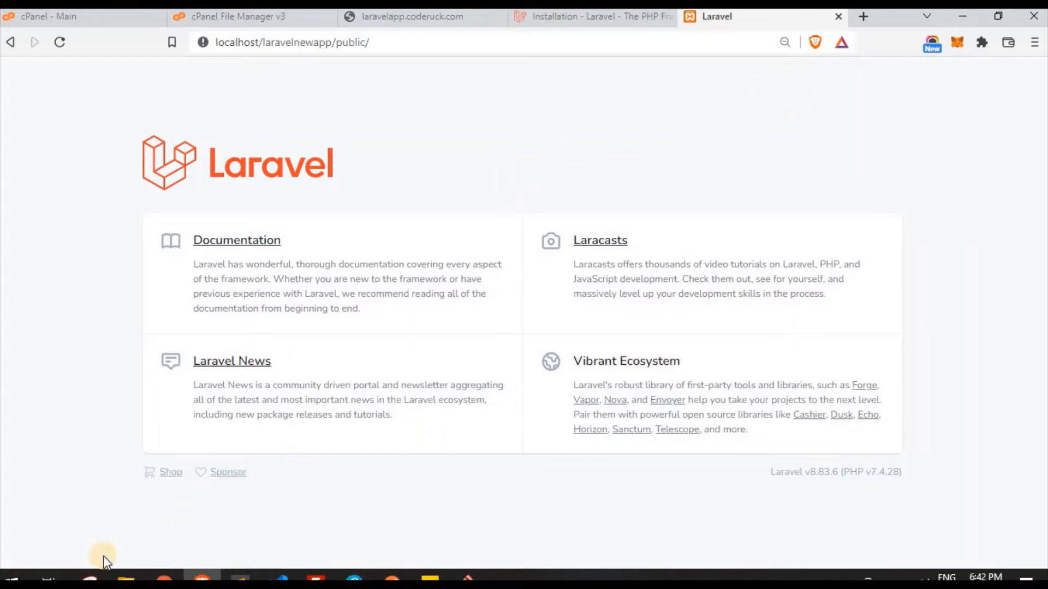
- Switch to File Explorer and compress all contents of the laravelnewapp folder into the ZIP archive laravelnewapp.zip
left_click(126, 577)
double_click(218, 156)
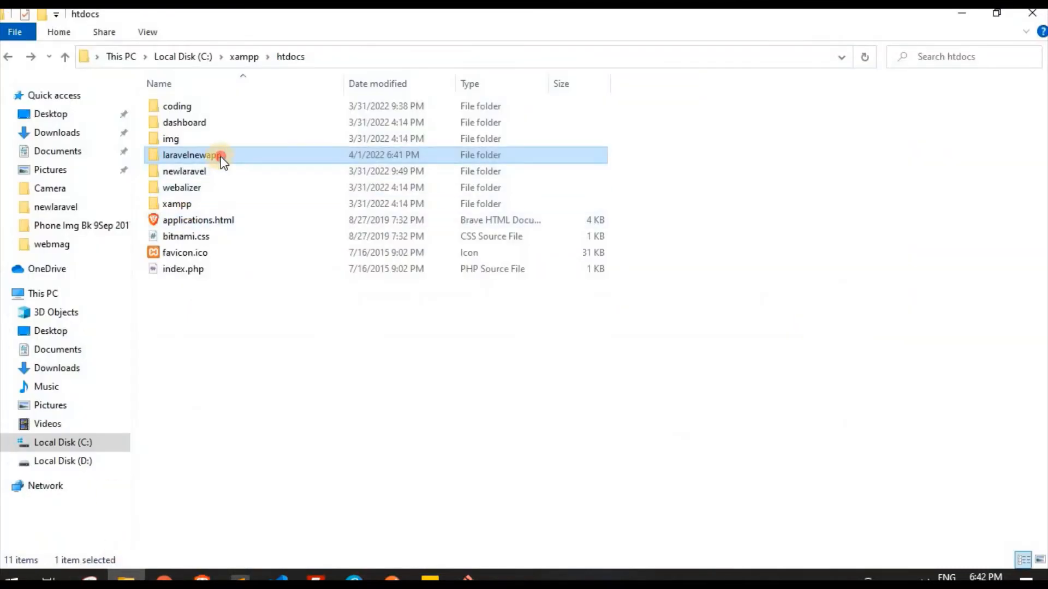
key("ctrl+a")
right_click(262, 280)
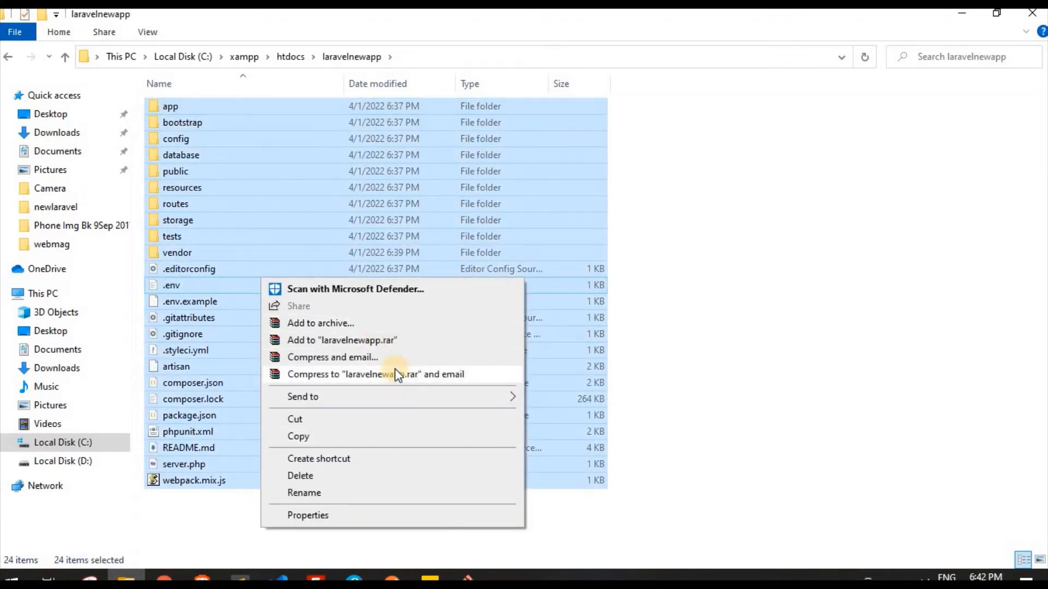
left_click(366, 324)
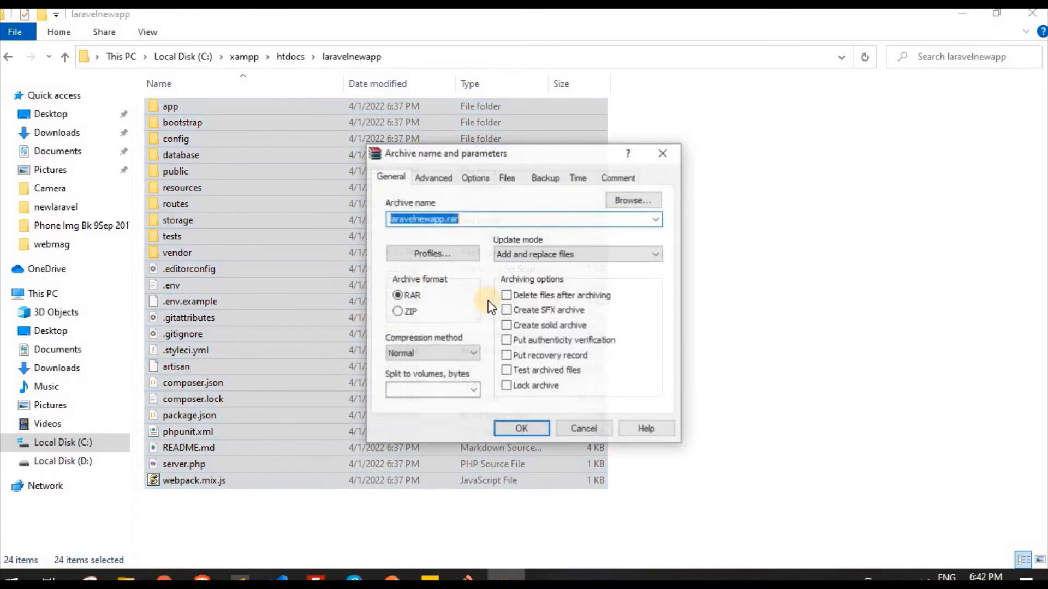
left_click(397, 312)
left_click(513, 429)
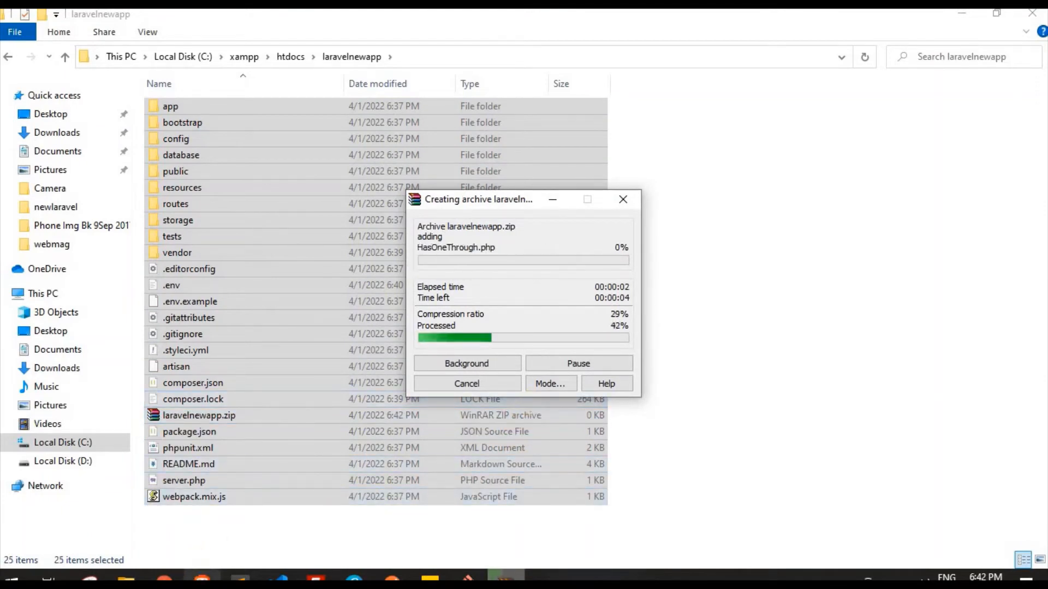
- Switch to the browser and open the cPanel File Manager upload page for the public_html/laravelapp folder
left_click(201, 577)
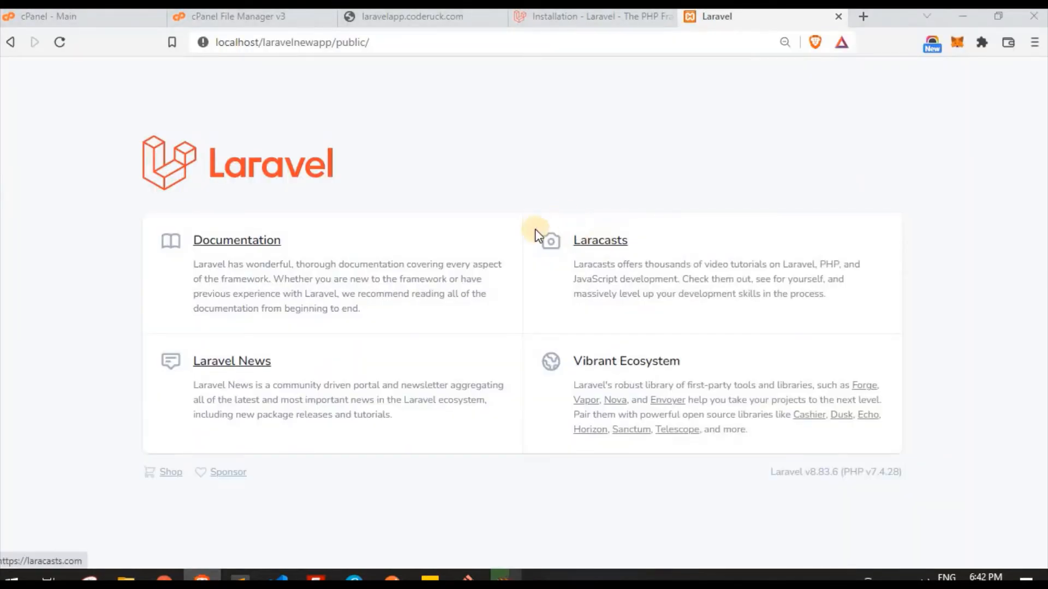
left_click(279, 16)
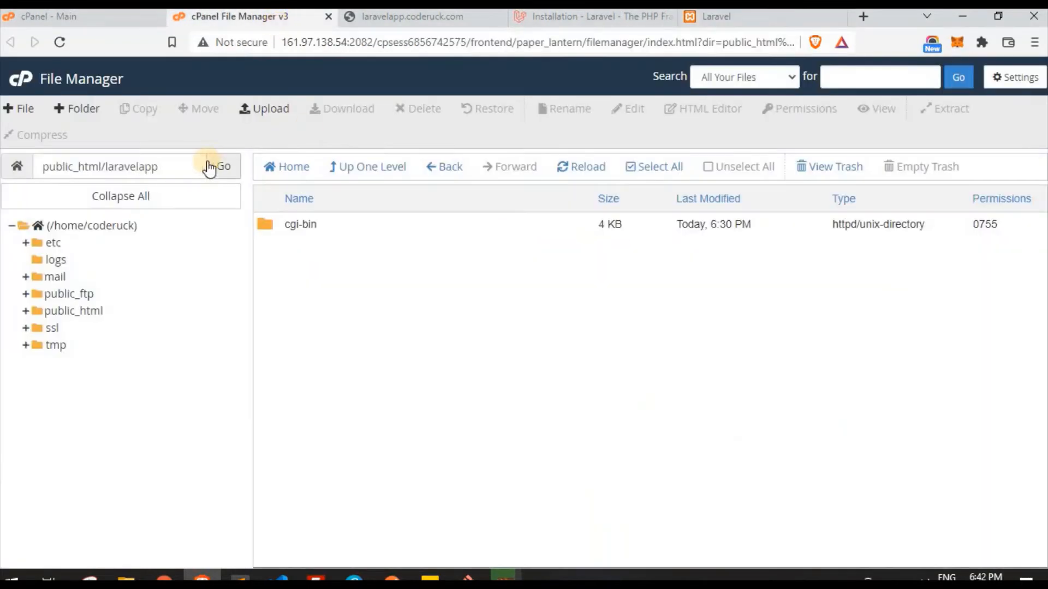
left_click(262, 108)
left_click(241, 16)
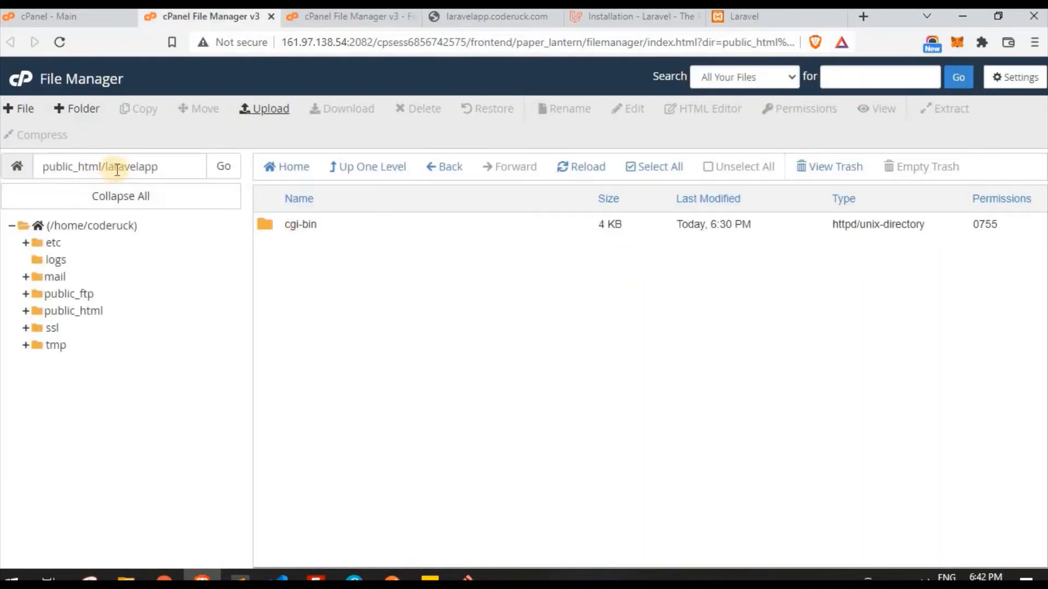
left_click(324, 22)
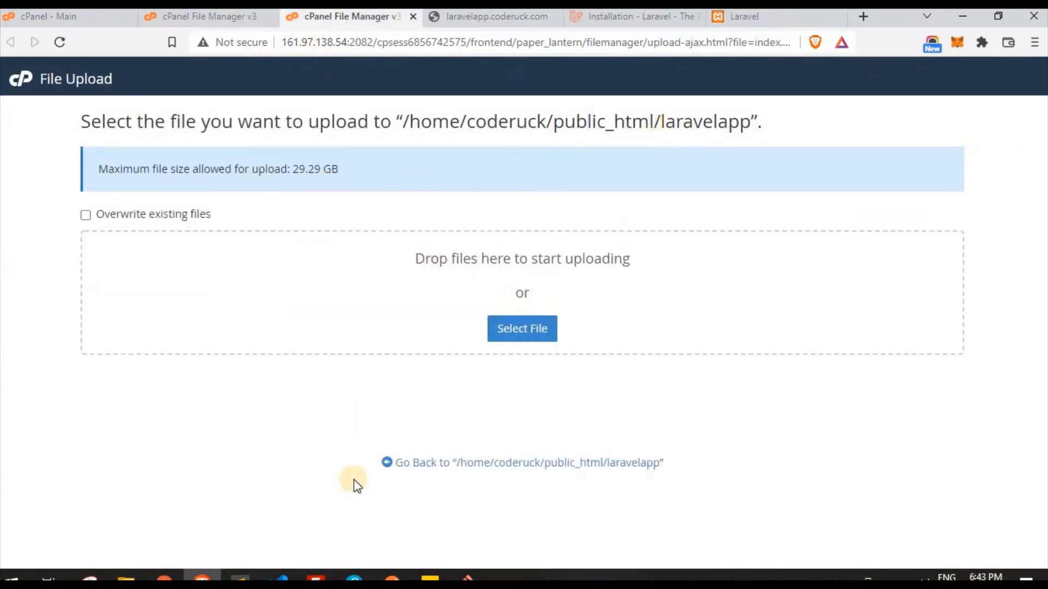
- Upload laravelnewapp.zip from the local laravelnewapp folder to public_html/laravelapp
left_click(126, 578)
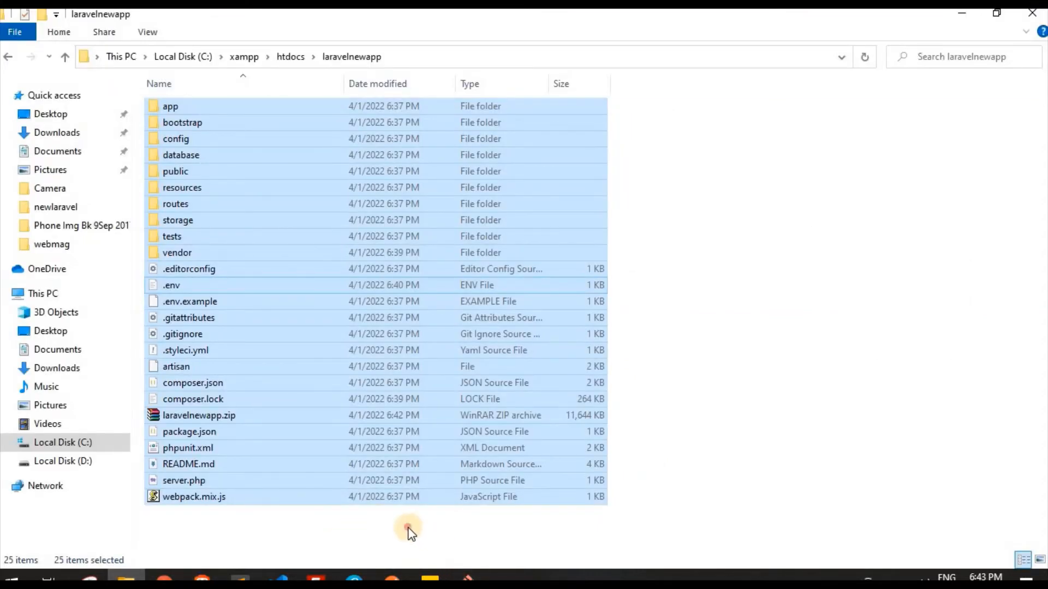
left_click(214, 417)
left_click_drag(212, 415, 521, 330)
key("alt+Tab")
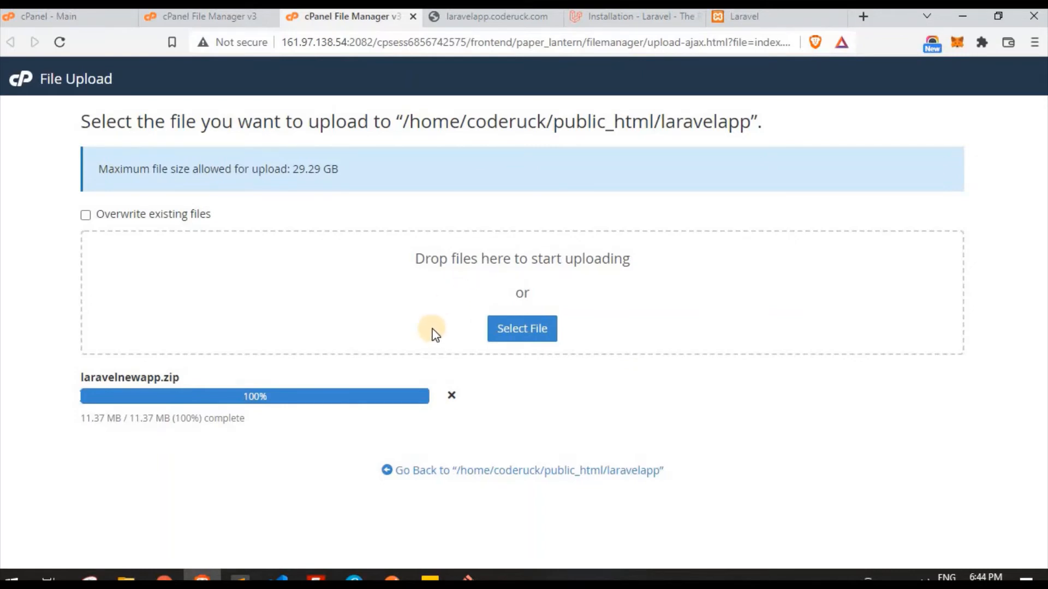
- Return to the cPanel main page and create a database named coderuck_laravelapp with the MySQL Database Wizard
left_click(237, 21)
left_click(335, 14)
left_click(57, 12)
scroll(250, 349, "down", 3)
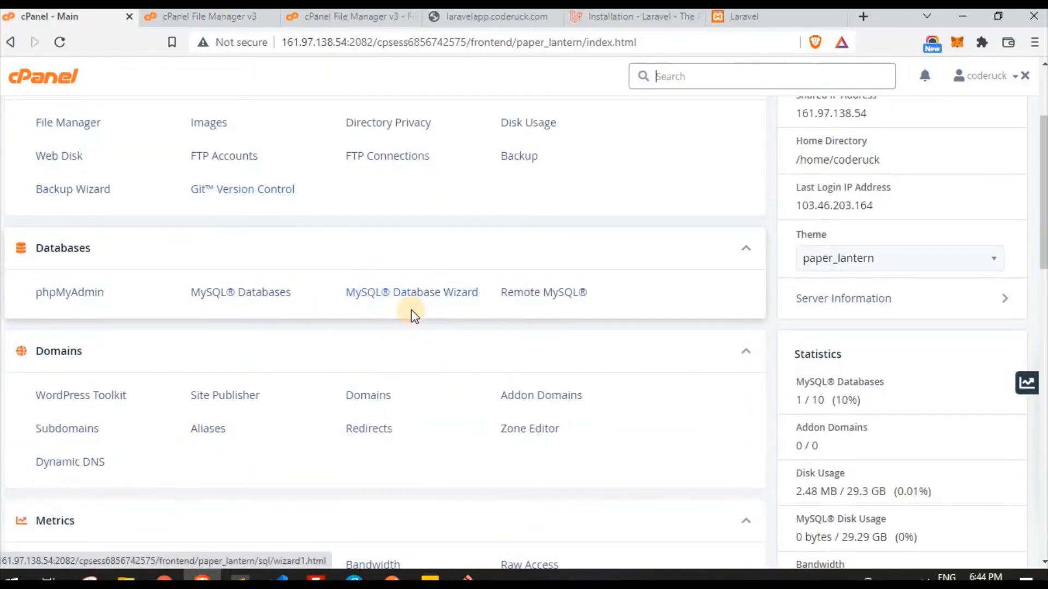
left_click(359, 295)
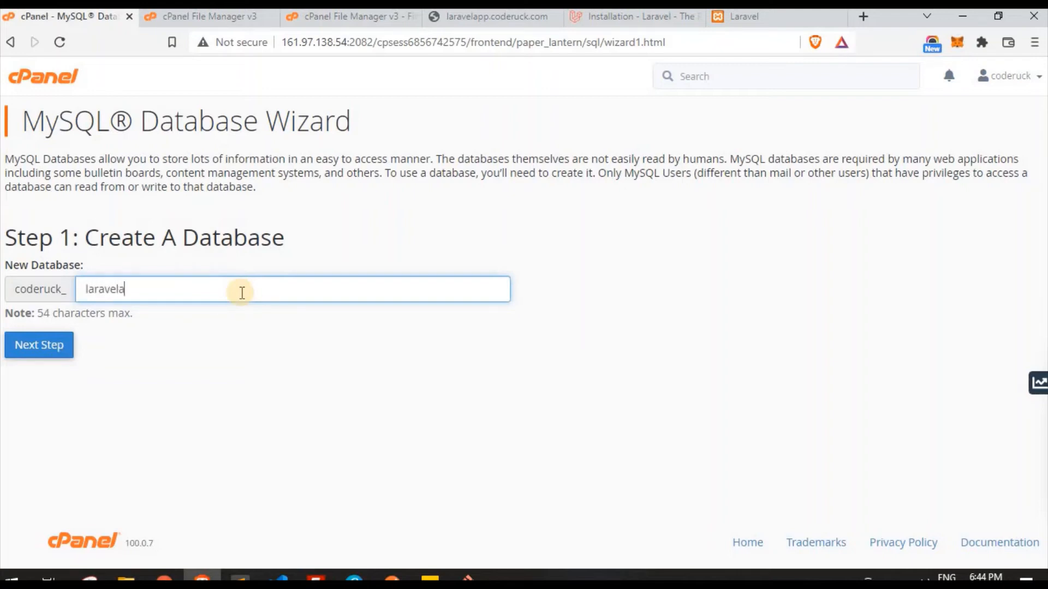
left_click(63, 354)
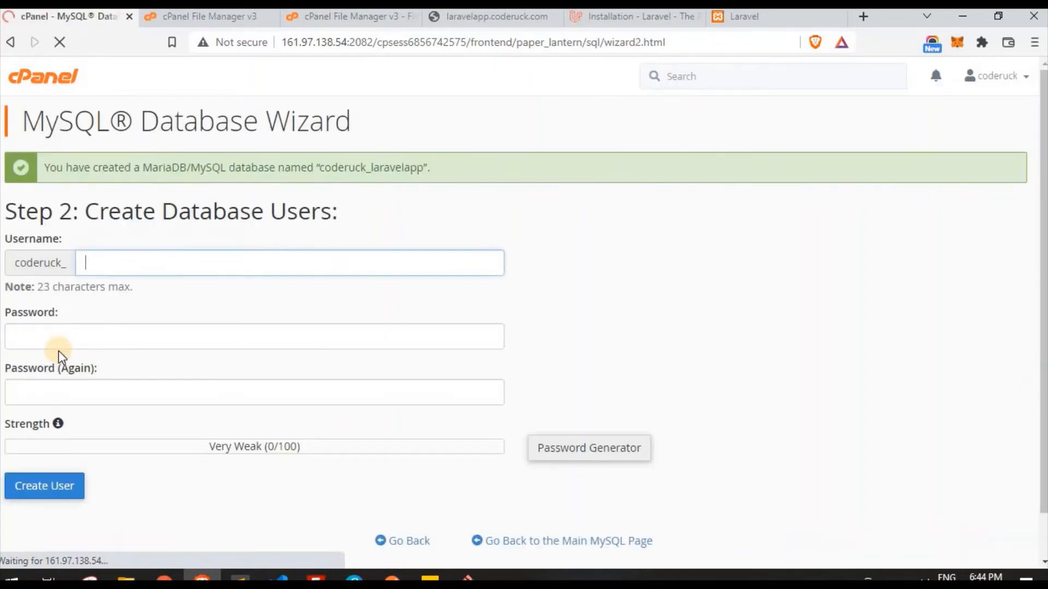
- Create the database user coderuck_laravelappuser with a generated password and save the login in the browser
left_click(133, 262)
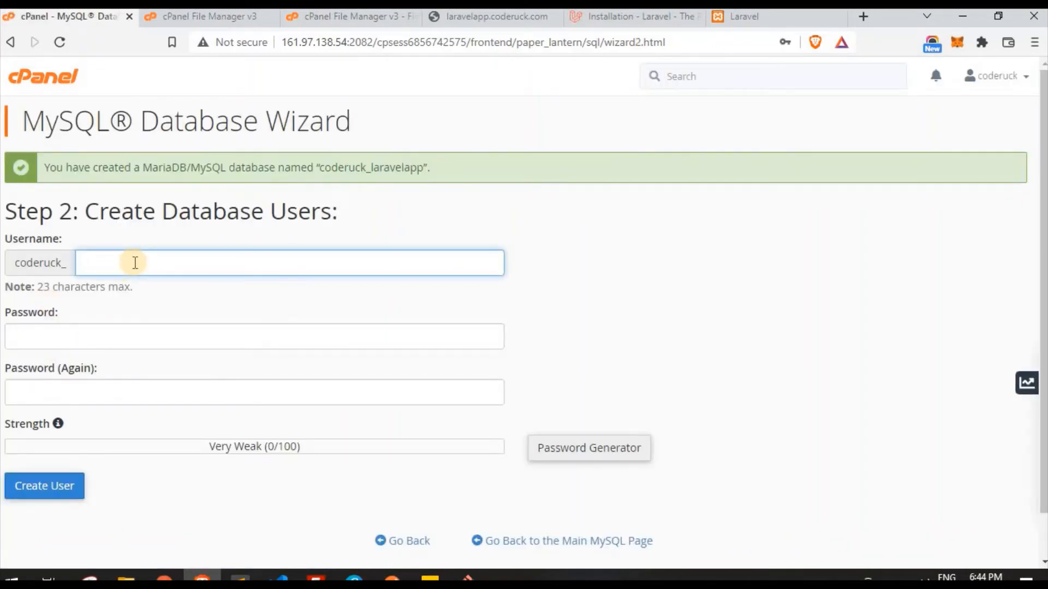
type("laravelappuser")
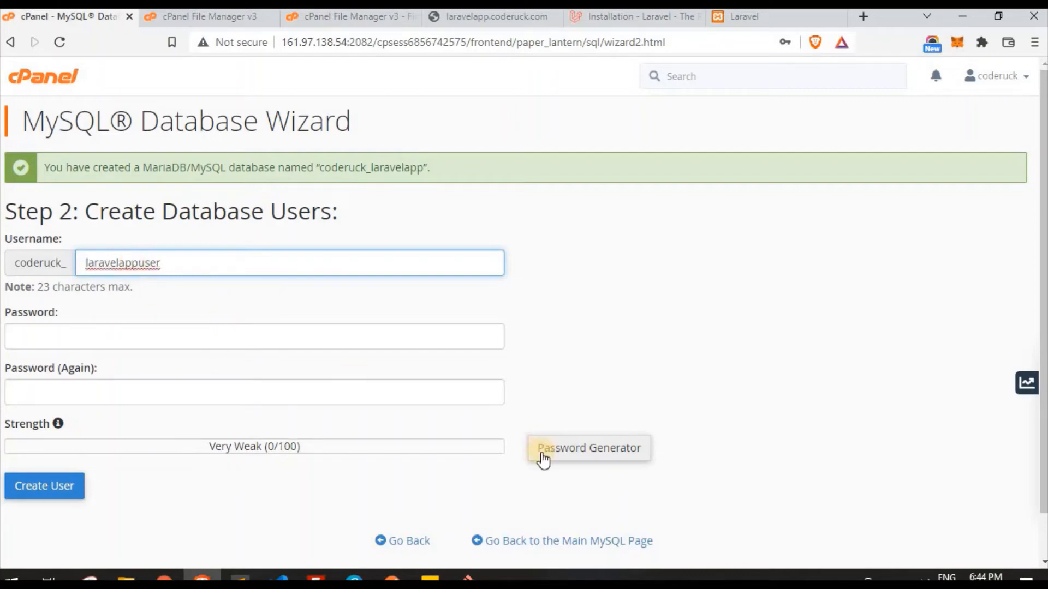
left_click(552, 453)
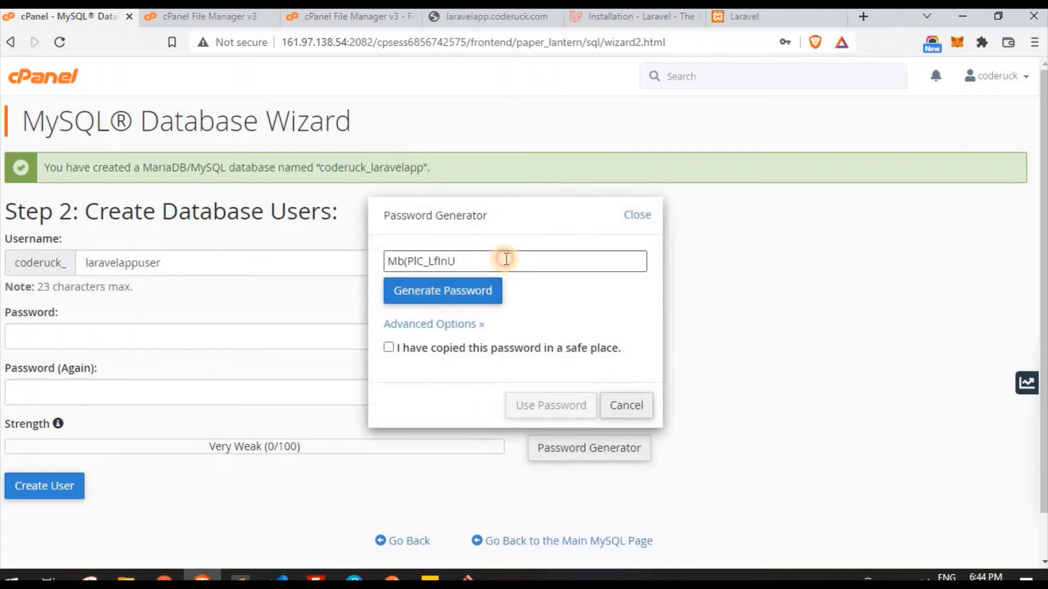
left_click(503, 261)
left_click(486, 352)
left_click(542, 403)
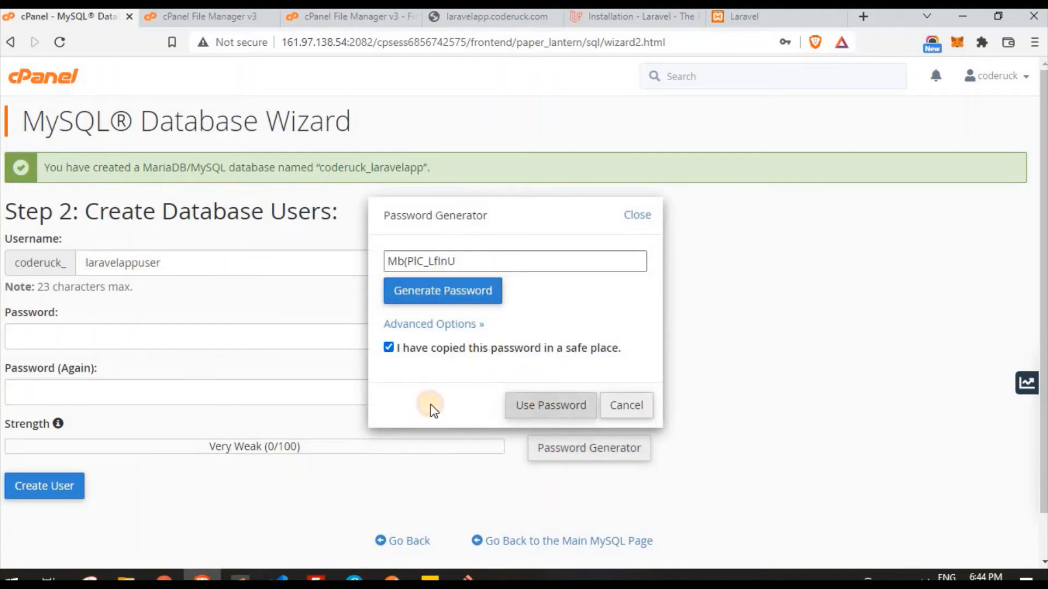
left_click(59, 494)
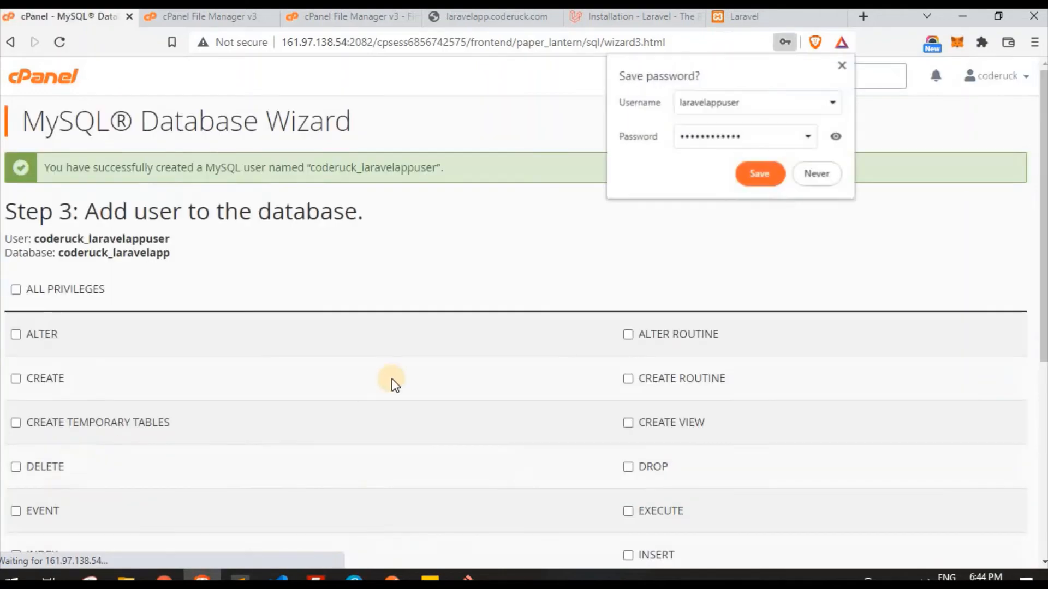
left_click(780, 174)
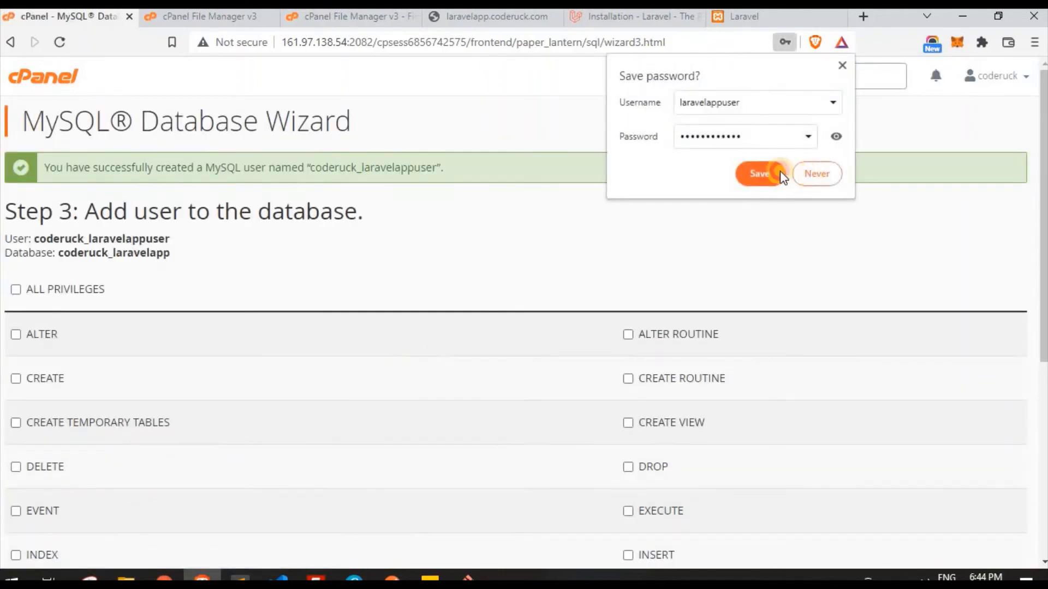
- Grant the new database user ALL PRIVILEGES on coderuck_laravelapp and complete that wizard step
left_click(16, 289)
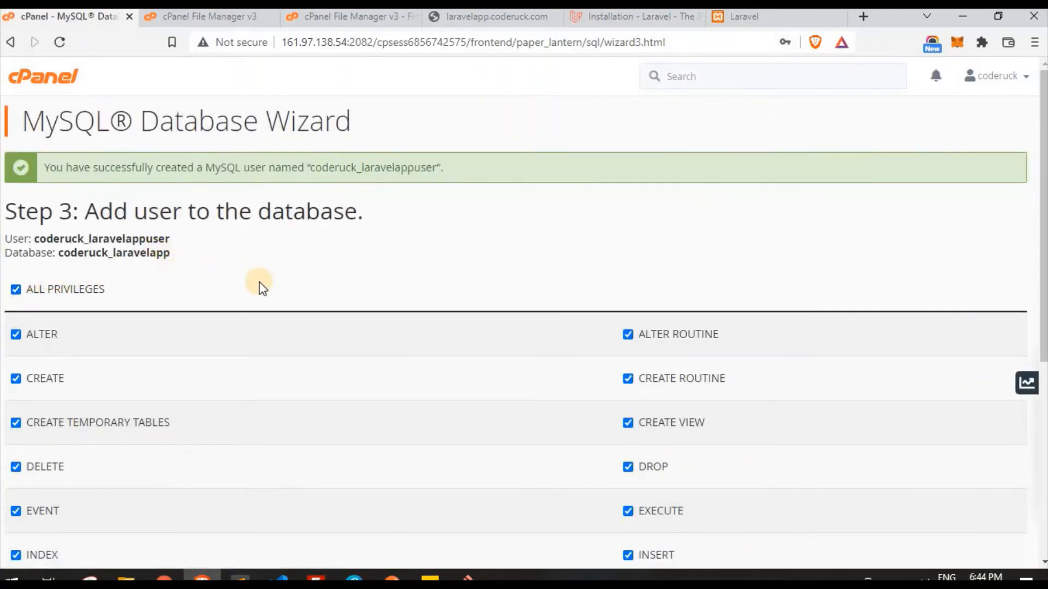
scroll(257, 290, "down", 5)
left_click(56, 404)
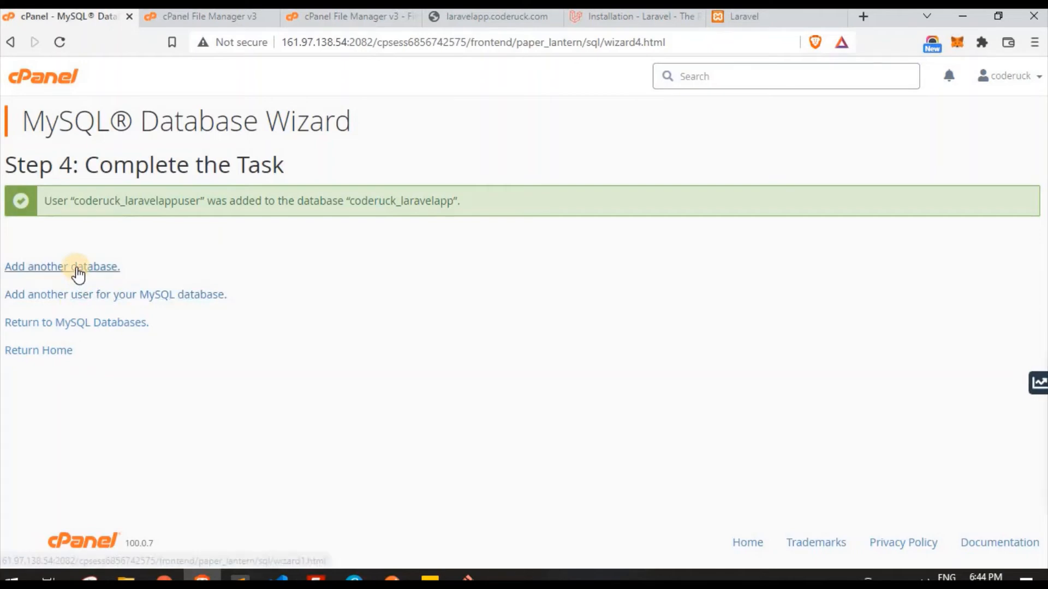
- Return to MySQL Databases and add the user coderuck_laravelappuser to the database coderuck_laravelapp
left_click(80, 333)
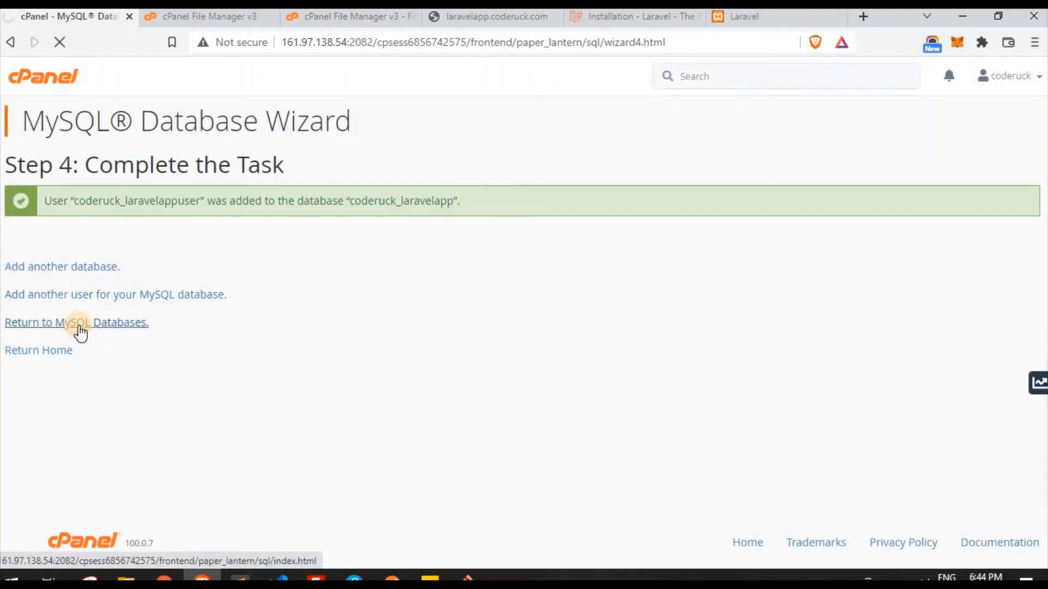
scroll(163, 333, "down", 15)
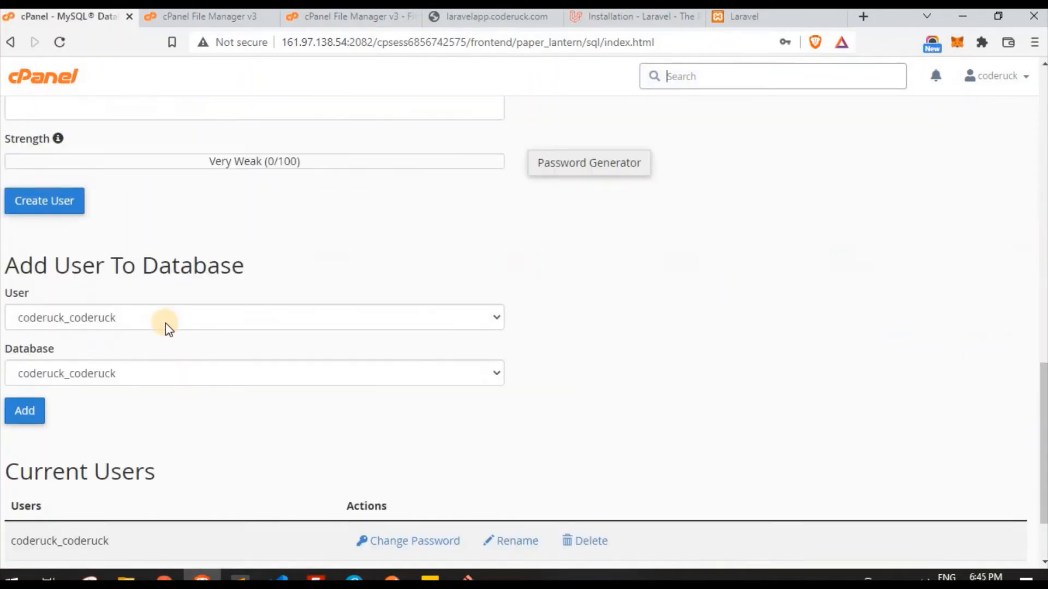
scroll(167, 328, "down", 2)
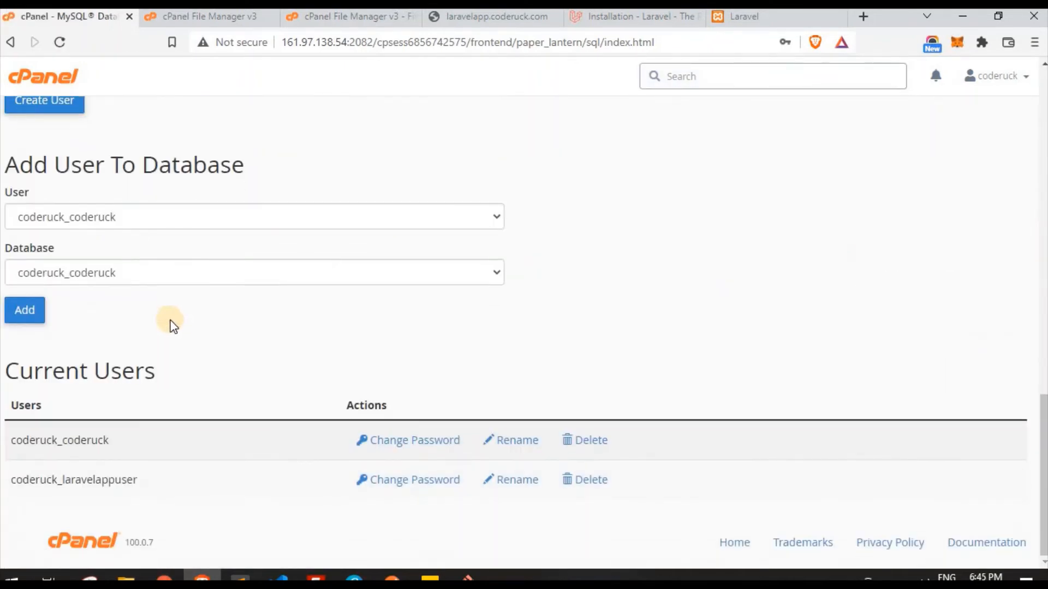
left_click(124, 281)
left_click(118, 310)
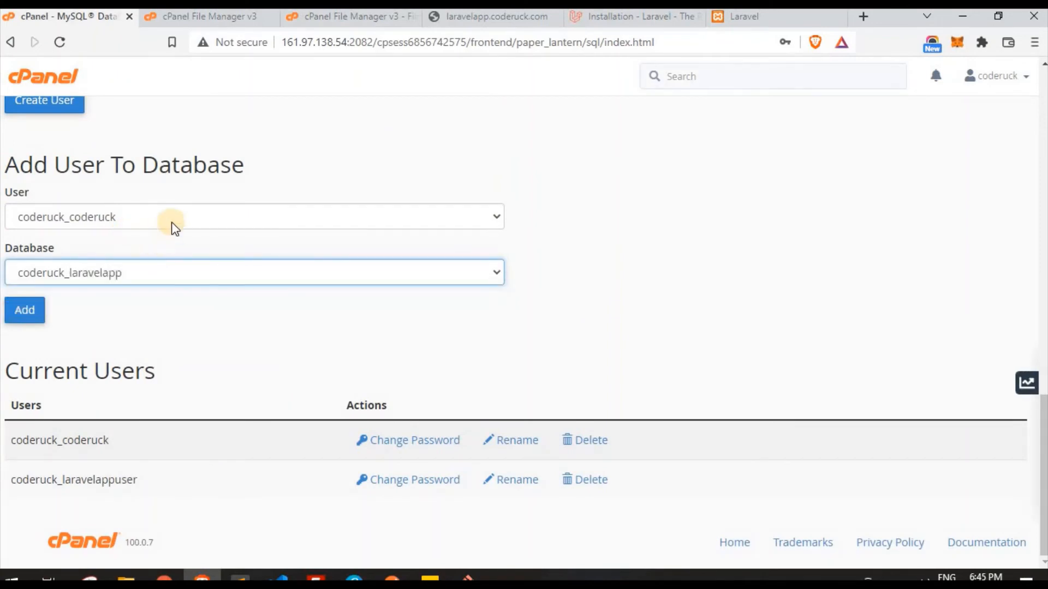
left_click(171, 224)
left_click(164, 250)
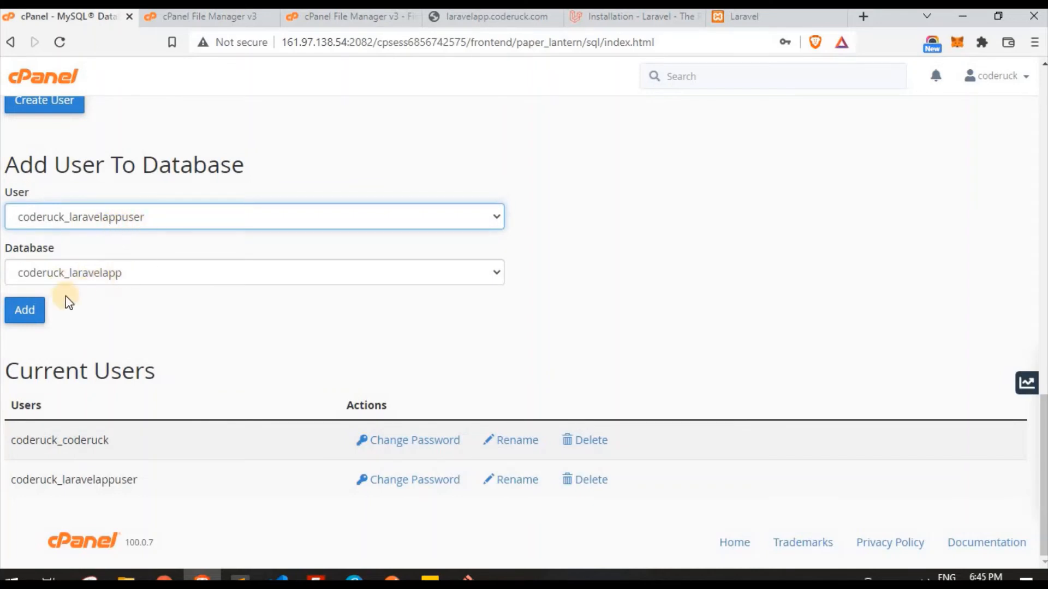
left_click(36, 312)
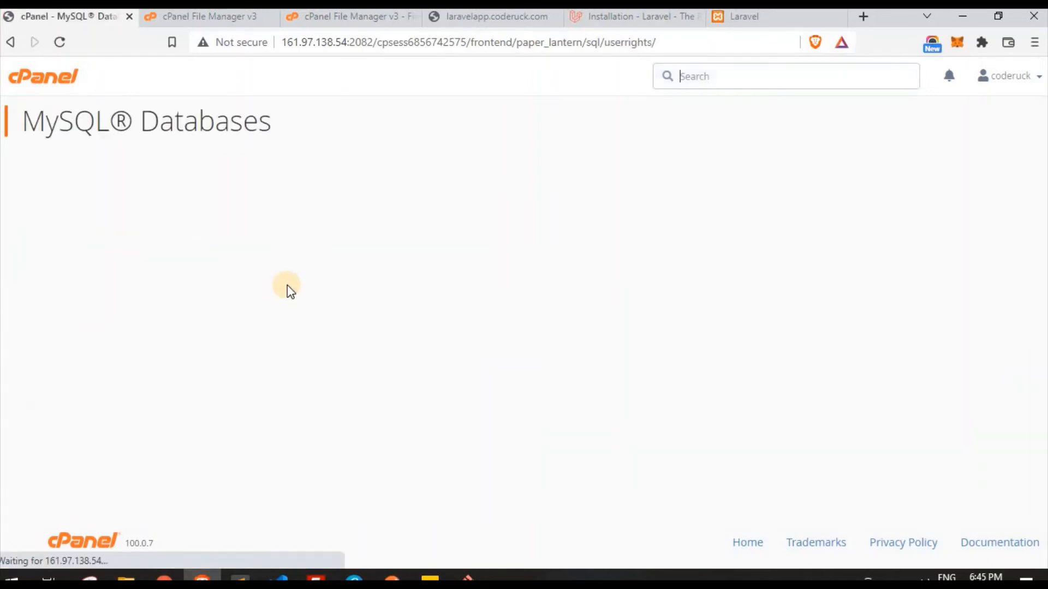
- Save ALL PRIVILEGES for the user coderuck_laravelappuser on the database coderuck_laravelapp
scroll(175, 276, "down", 5)
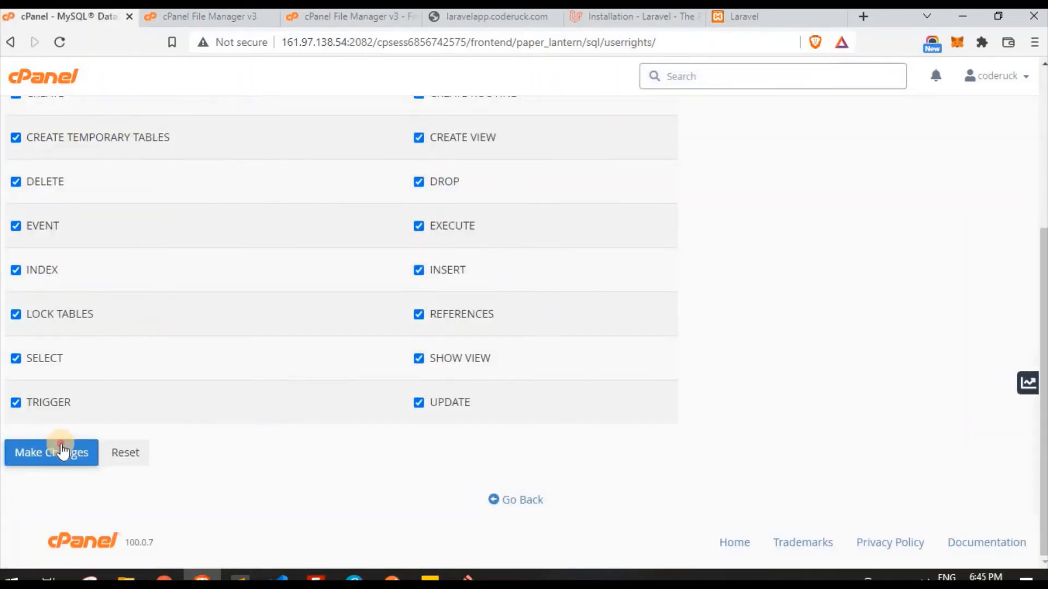
left_click(61, 452)
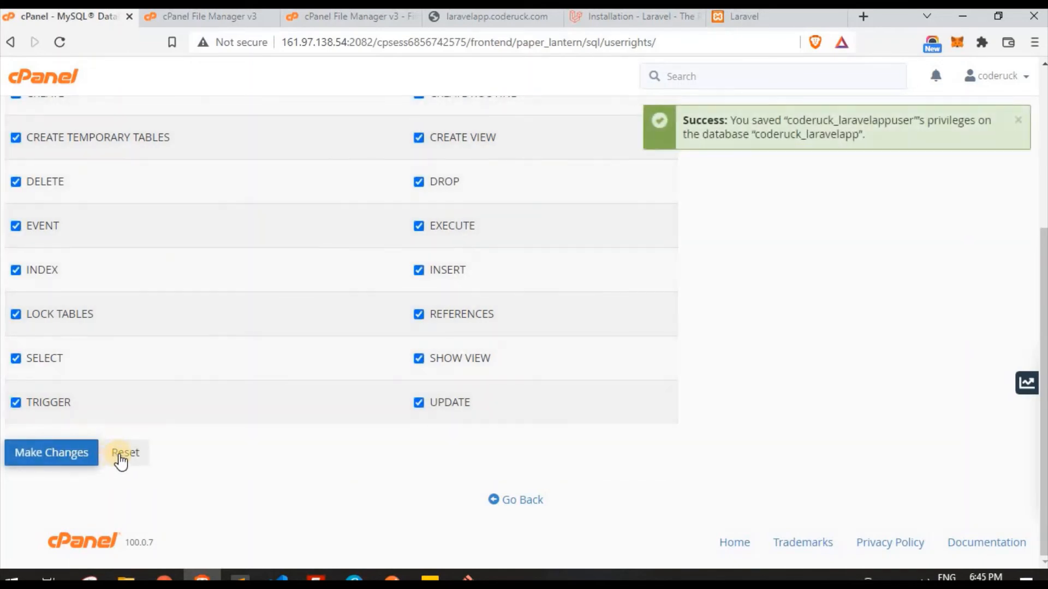
scroll(147, 233, "up", 5)
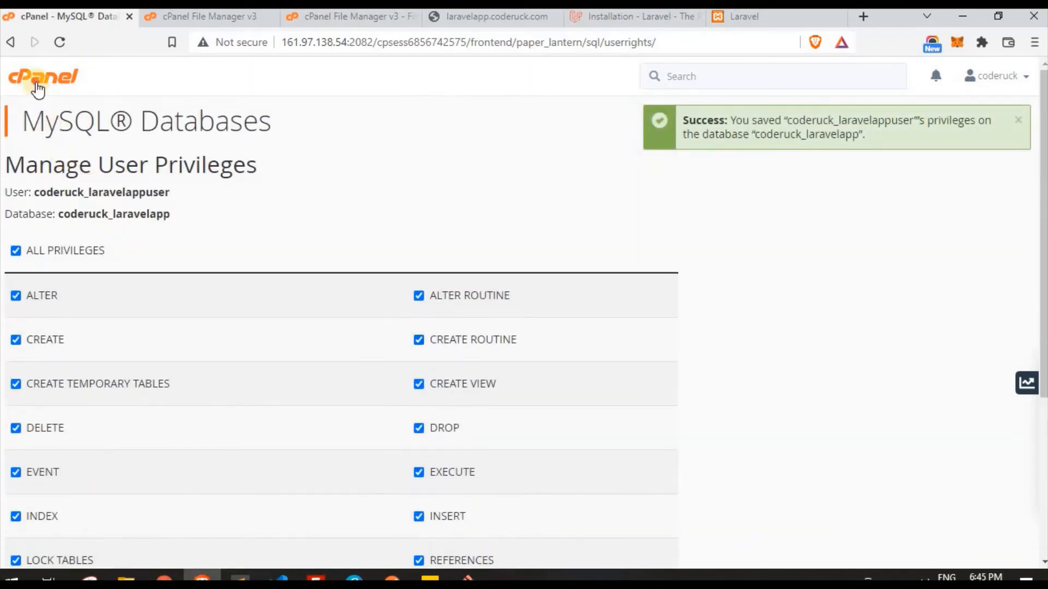
- Return to the cPanel main page, launch phpMyAdmin and open the coderuck_laravelapp database
left_click(37, 83)
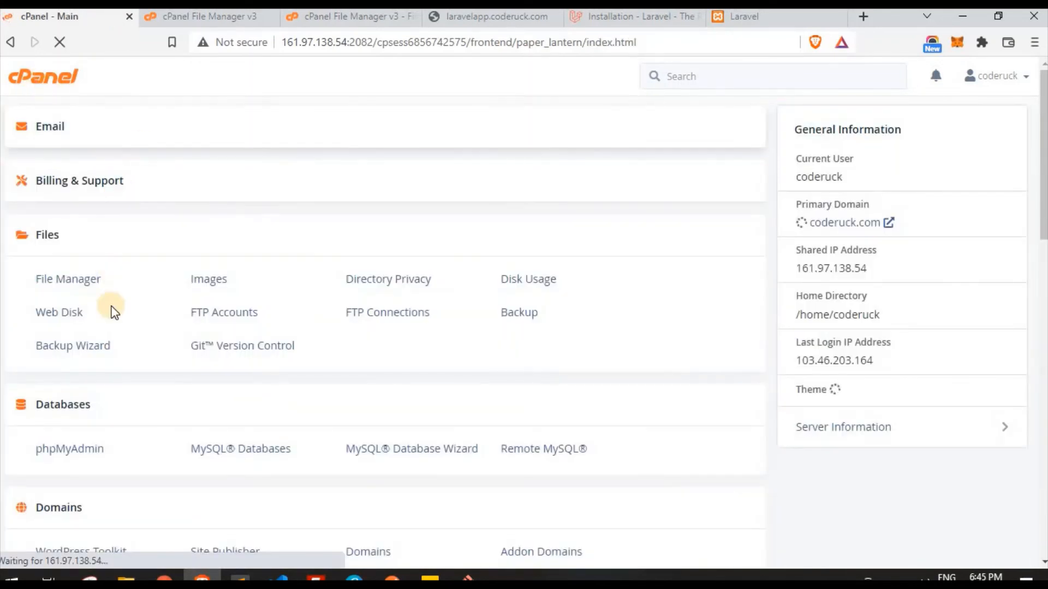
scroll(98, 322, "down", 3)
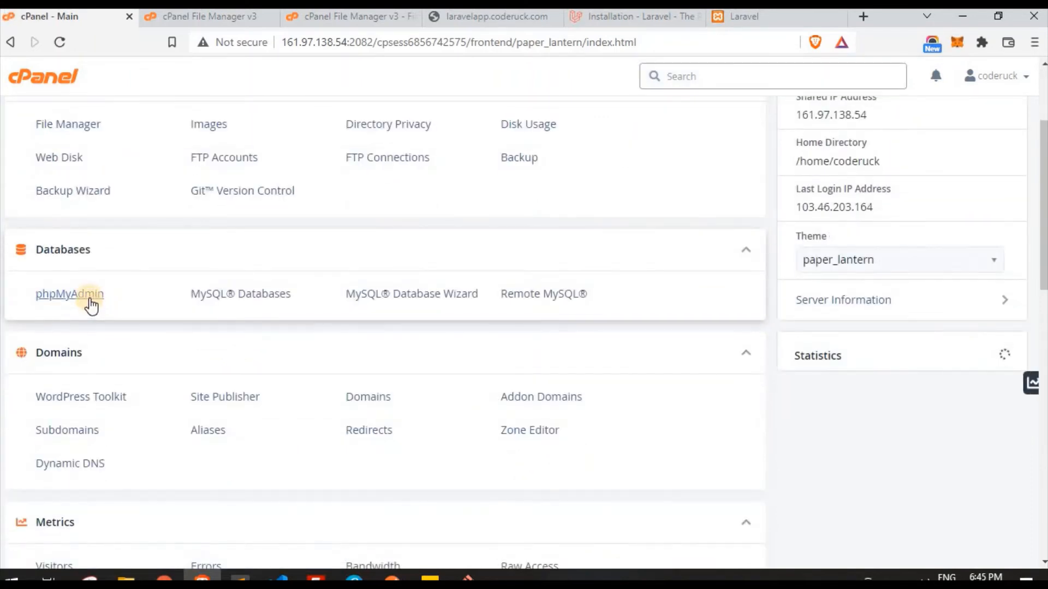
left_click(90, 299)
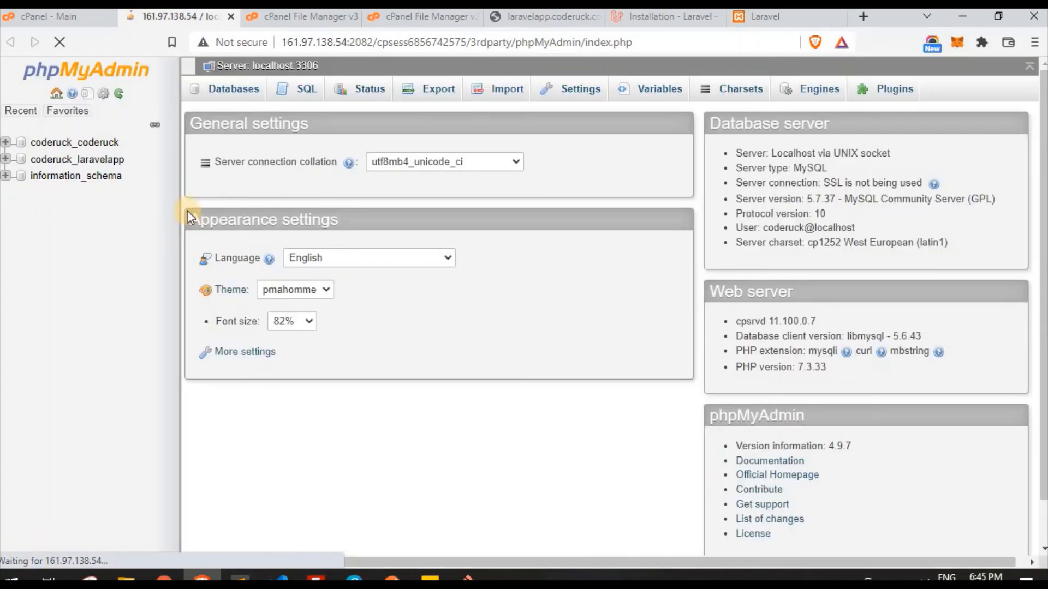
left_click(106, 161)
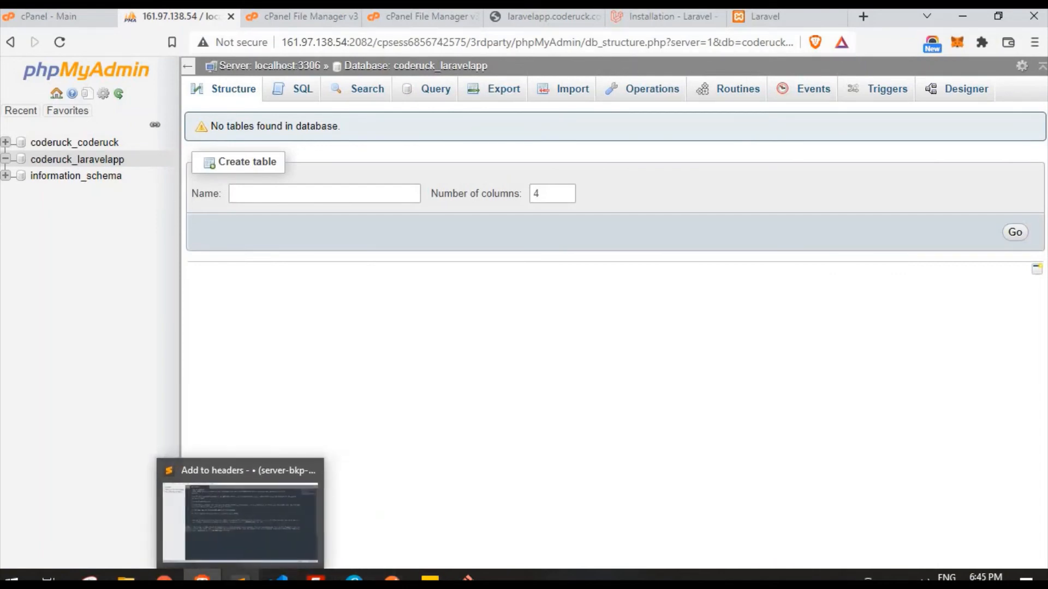
- Switch to Visual Studio Code, paste the copied database password into a new untitled file, and minimize the editor
left_click(278, 577)
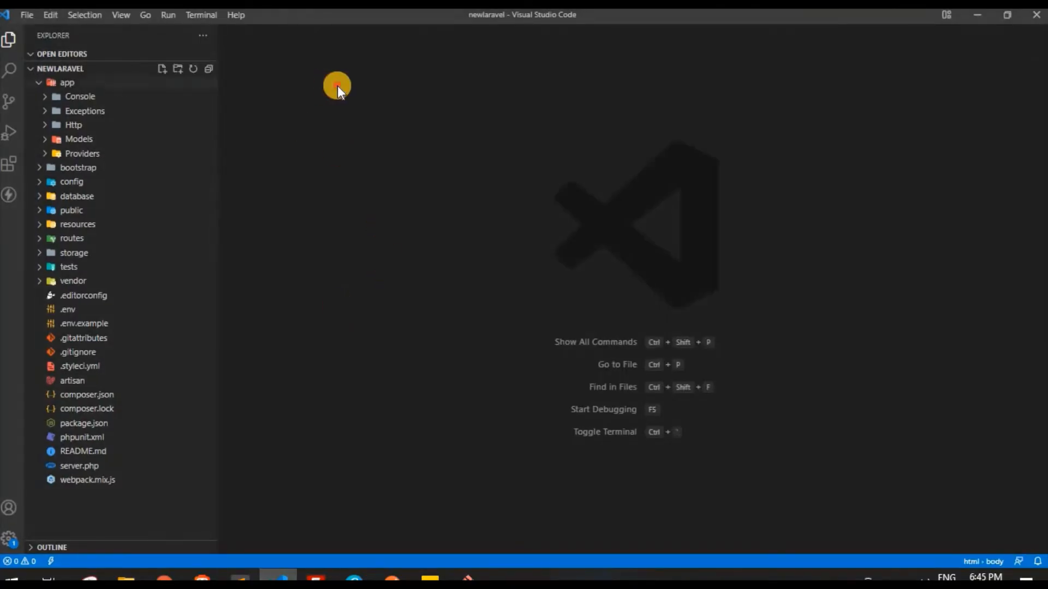
left_click(26, 14)
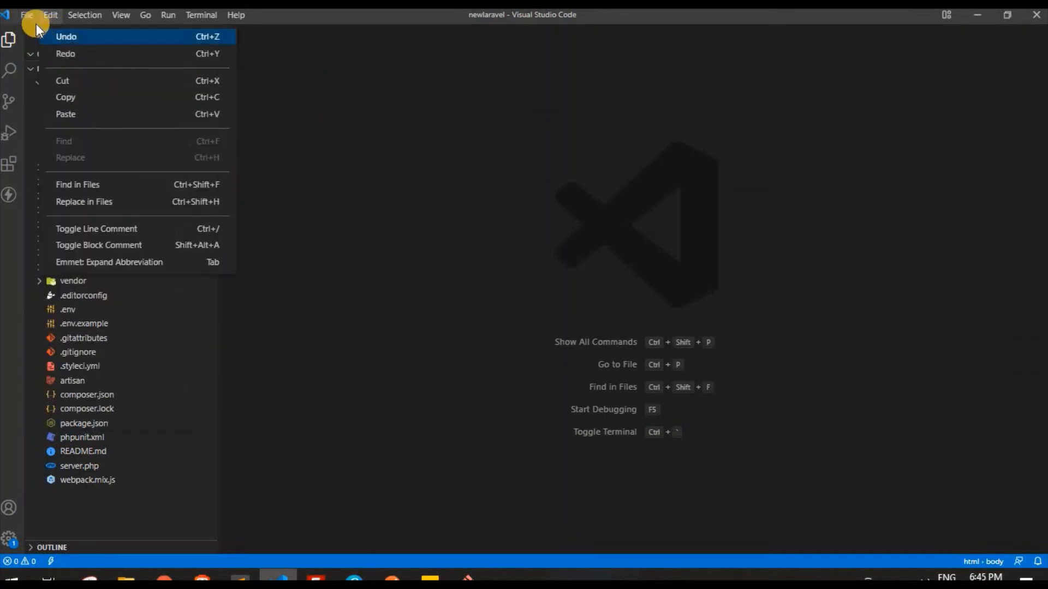
left_click(35, 36)
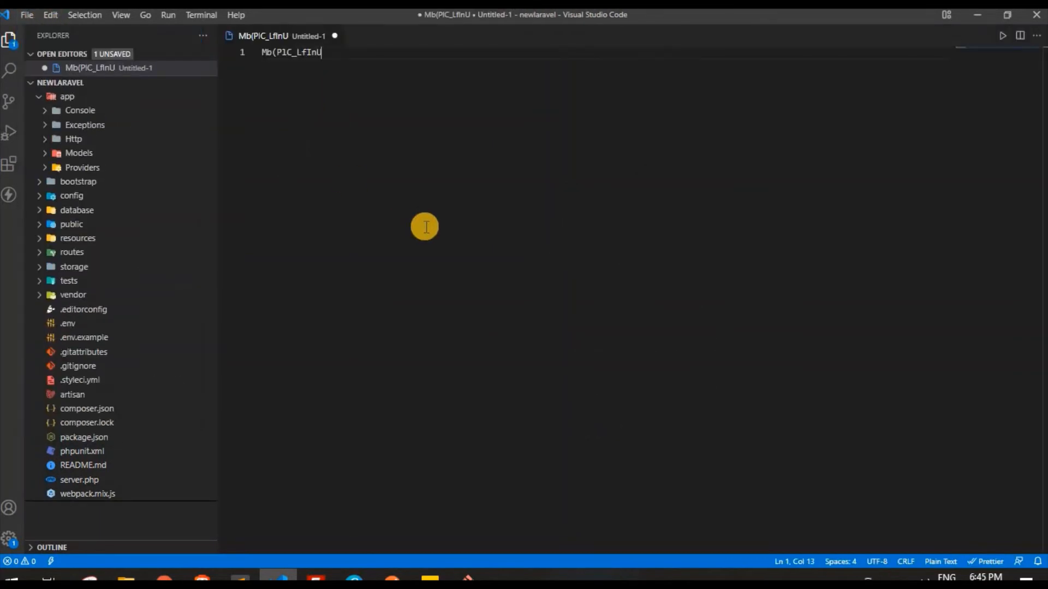
left_click(979, 18)
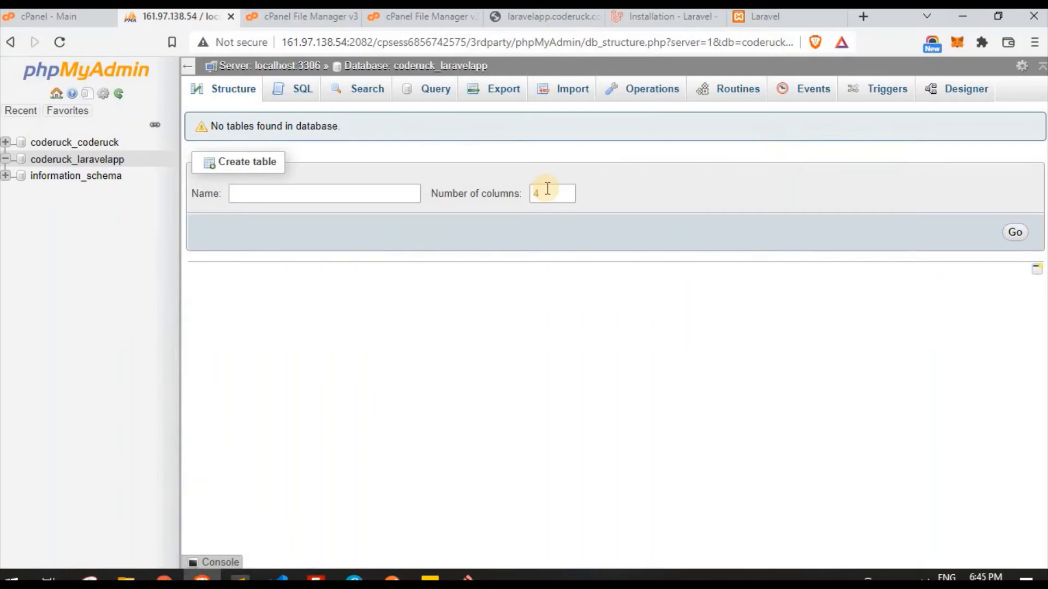
- Return from the finished file upload to the public_html/laravelapp folder in the File Manager
left_click(427, 22)
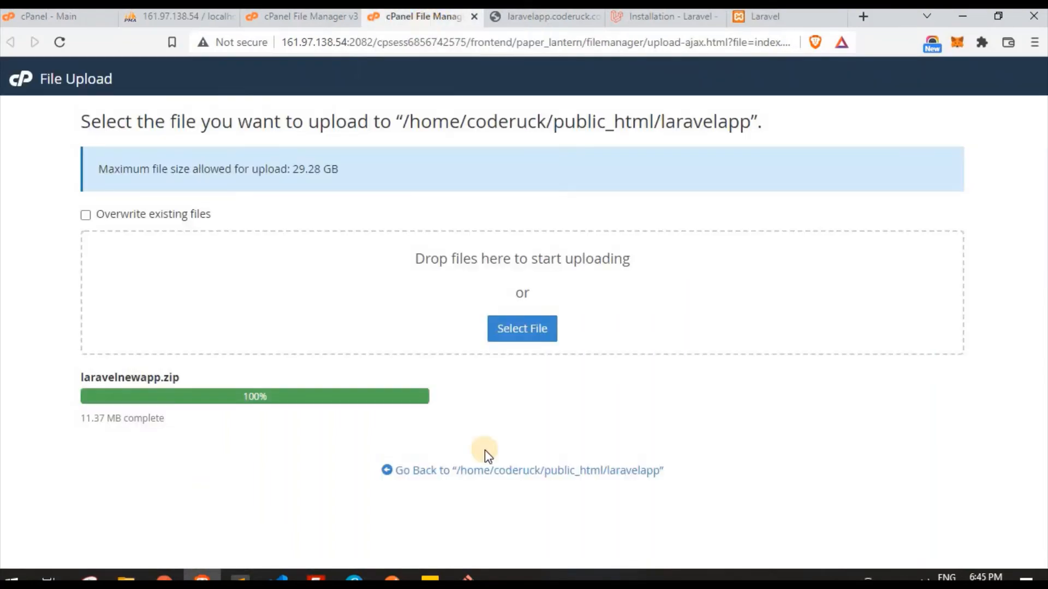
left_click(555, 470)
left_click(350, 17)
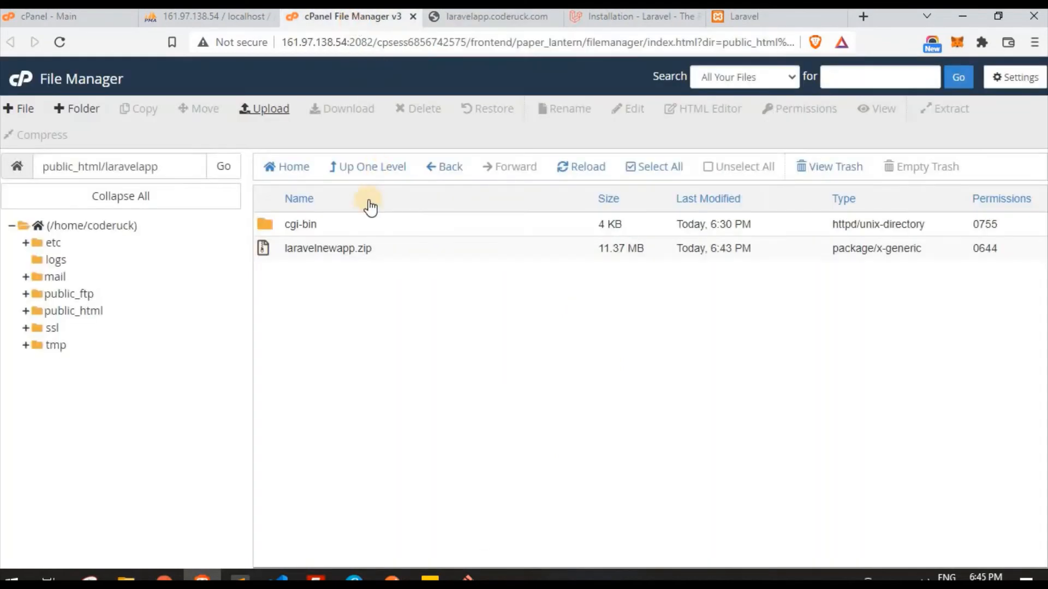
left_click(378, 173)
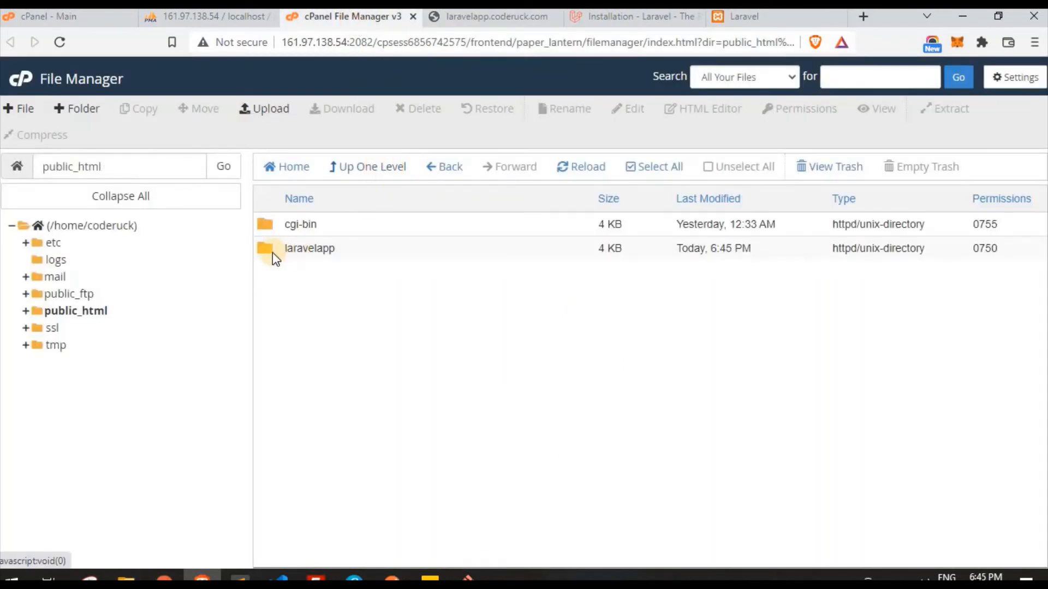
double_click(272, 252)
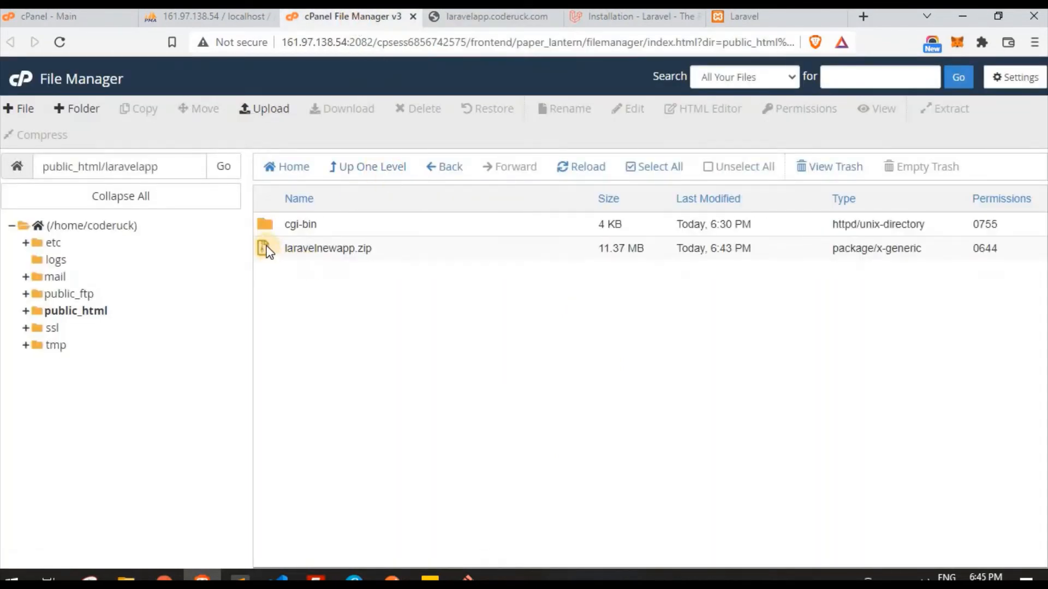
- Extract laravelnewapp.zip into /public_html/laravelapp and reload the folder listing
left_click(266, 249)
right_click(268, 245)
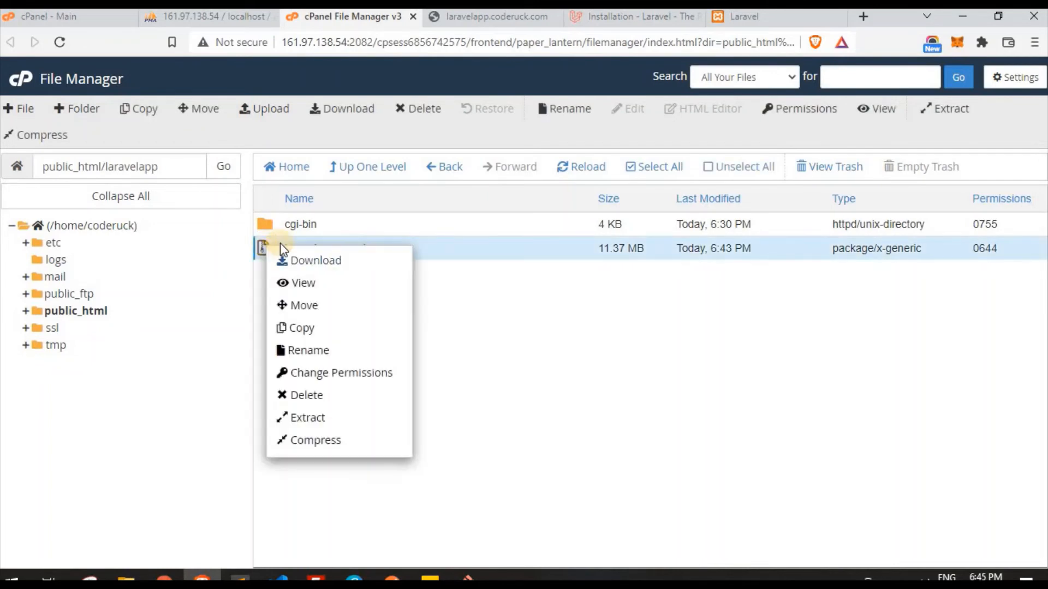
left_click(323, 415)
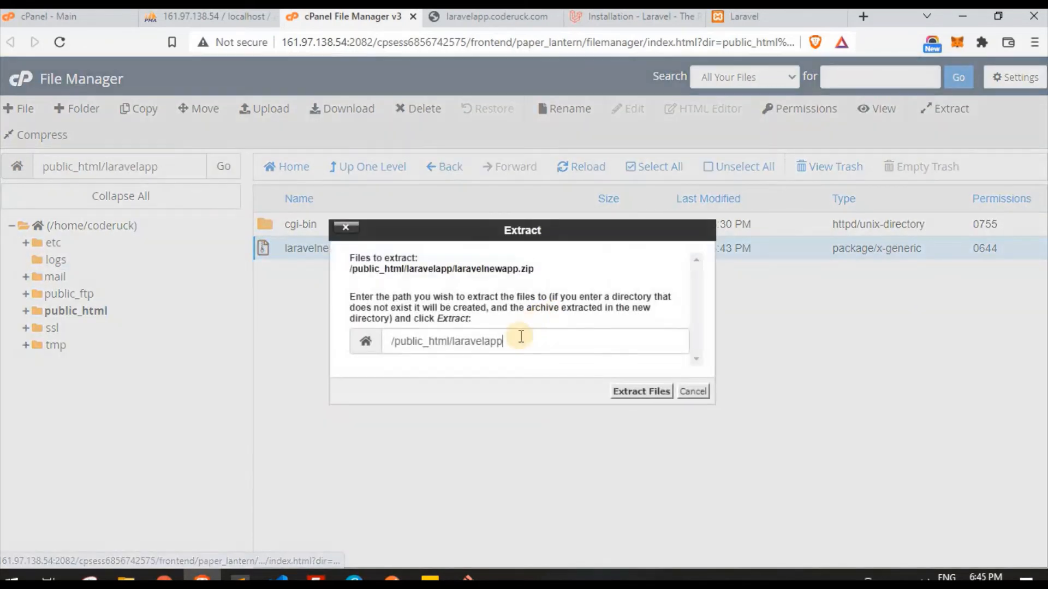
left_click(613, 392)
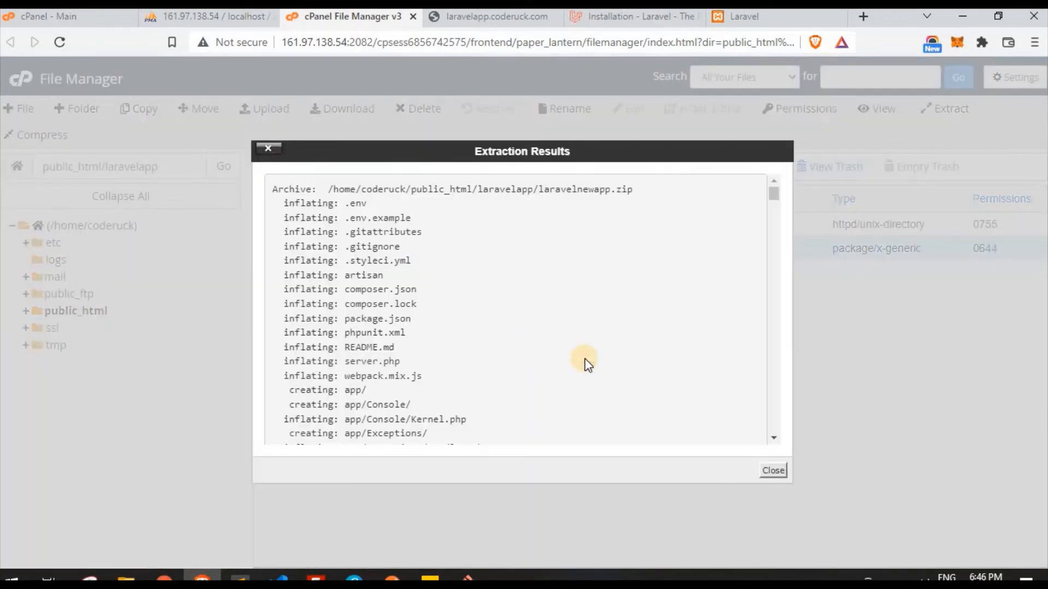
left_click(774, 471)
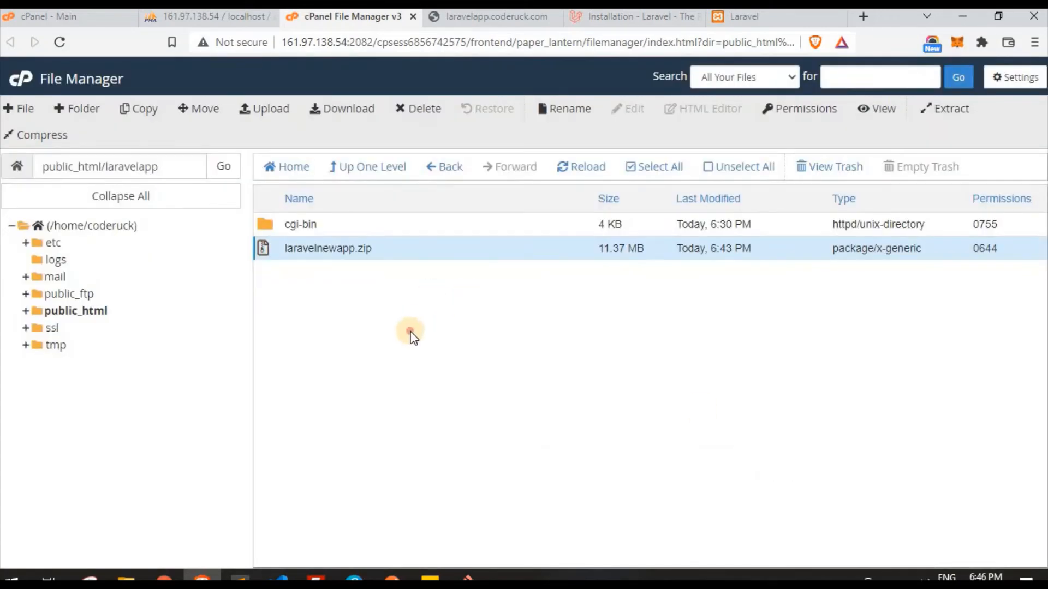
left_click(594, 167)
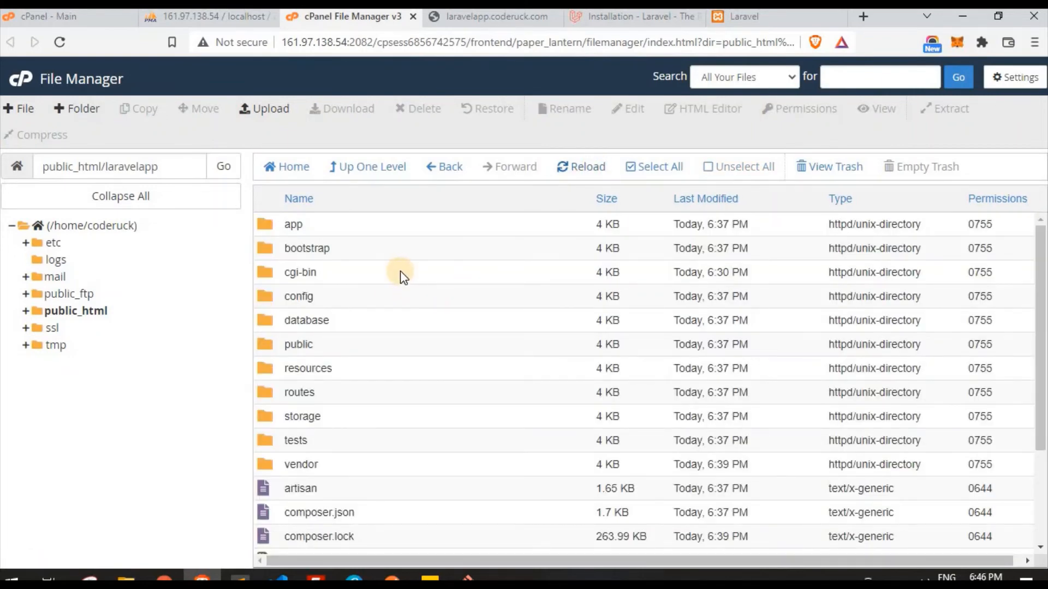
- Delete the laravelnewapp.zip archive from the laravelapp folder
scroll(372, 436, "down", 3)
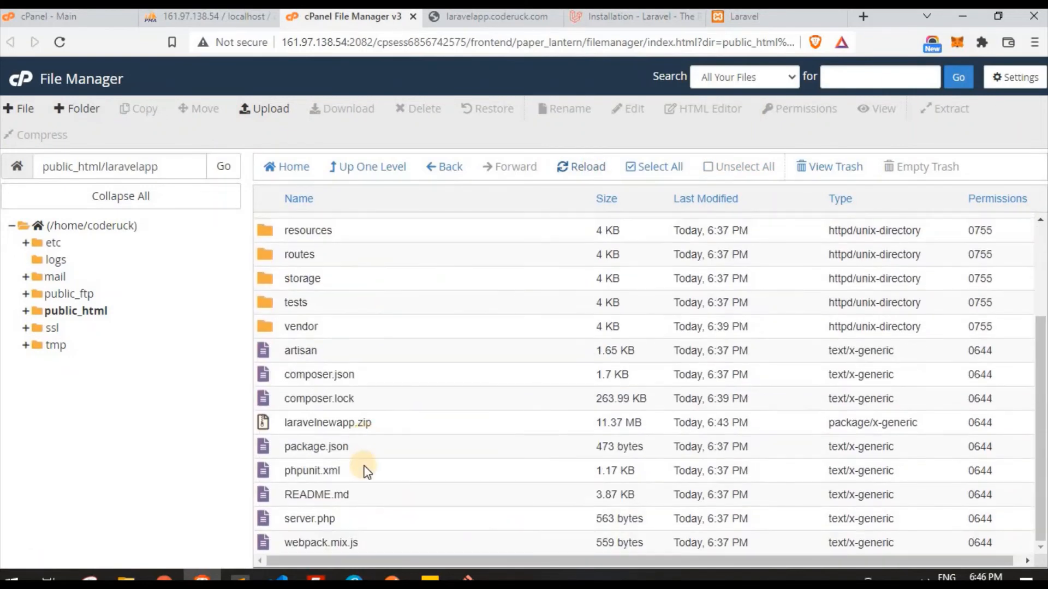
right_click(271, 428)
left_click(341, 498)
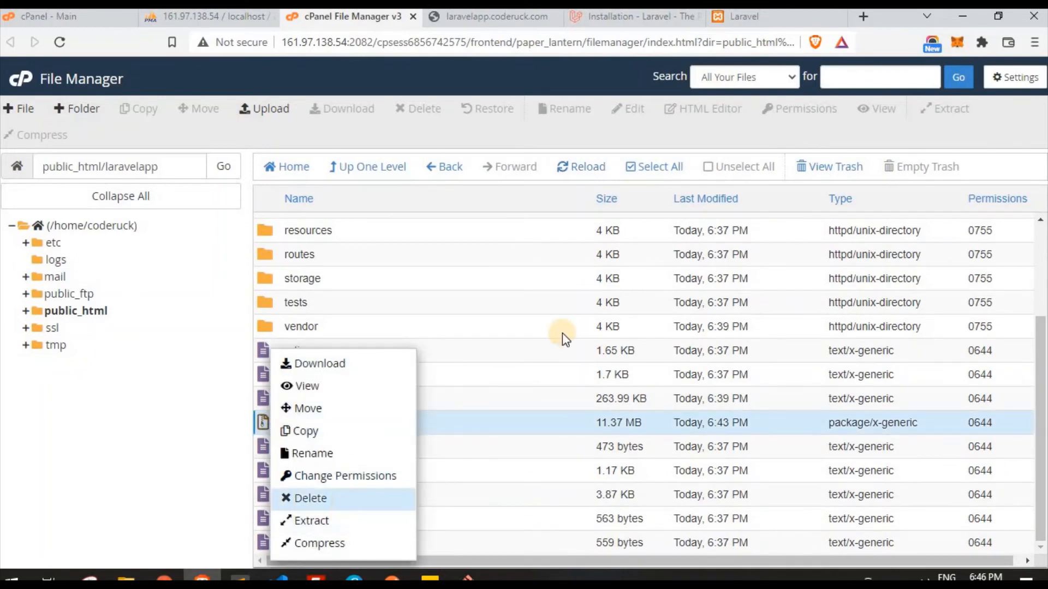
left_click(539, 327)
left_click(651, 361)
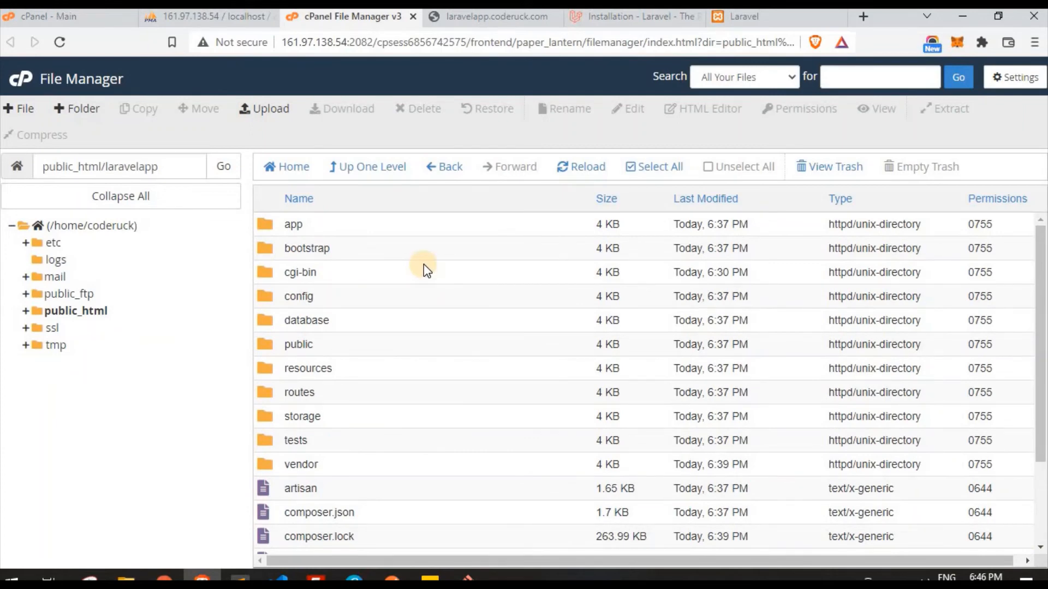
- Reload the laravelapp.coderuck.com site, dismiss the translation offer, and open laravelapp.coderuck.com/public
left_click(516, 15)
key("F5")
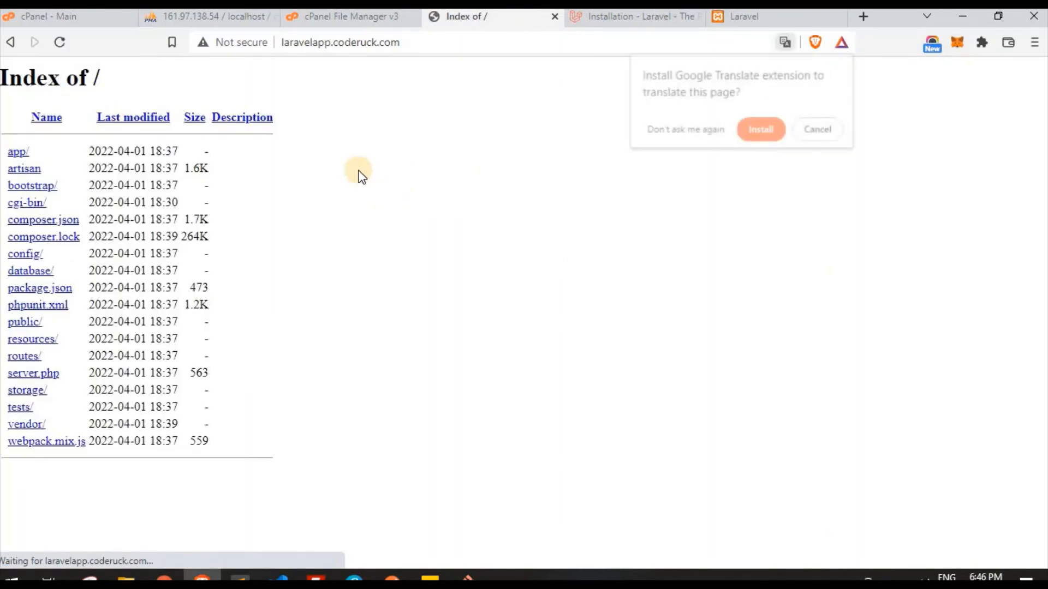
left_click(816, 133)
left_click(601, 42)
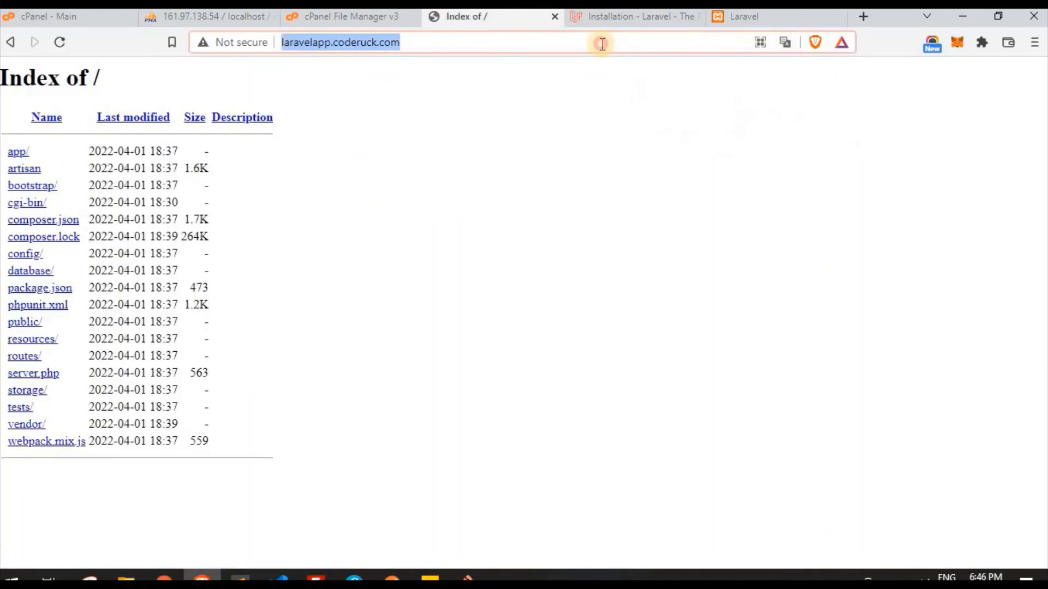
left_click(601, 42)
type("/public")
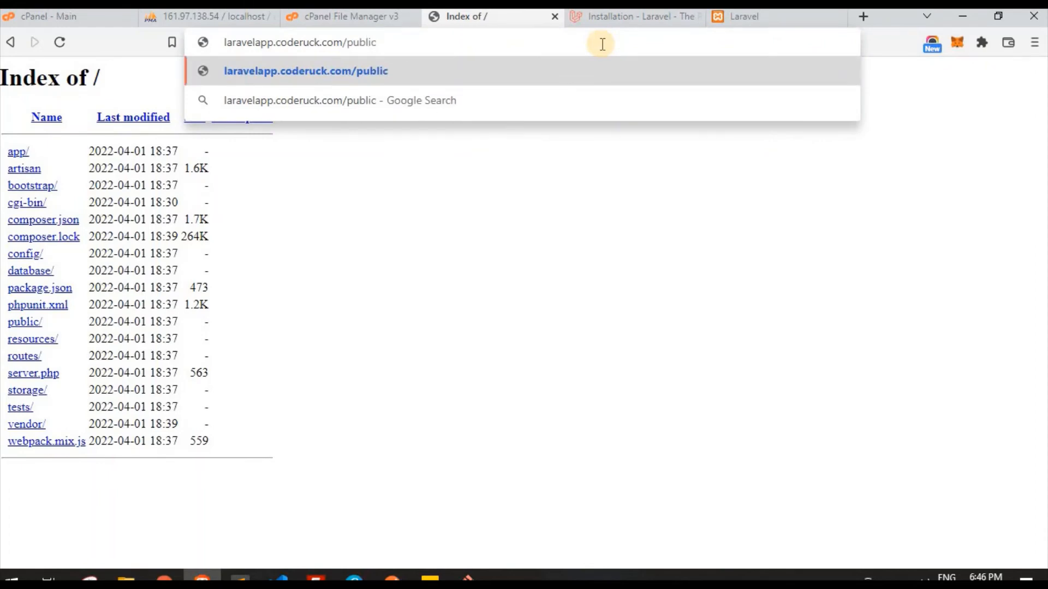
key("Return")
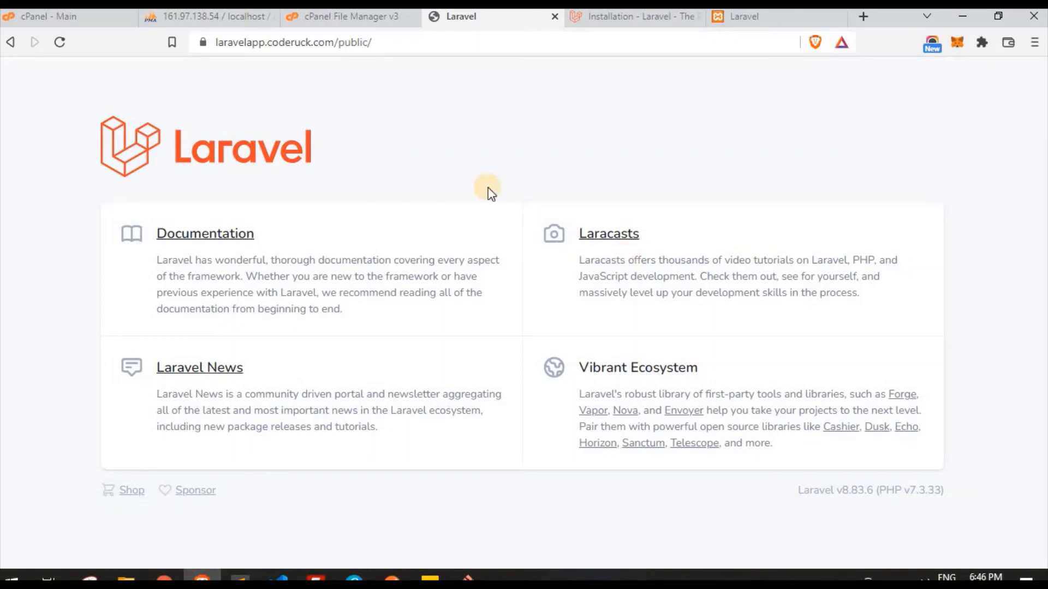
- Check the coderuck_laravelapp database in phpMyAdmin, and reload and look through the public_html/laravelapp folder listing in the File Manager
left_click(191, 14)
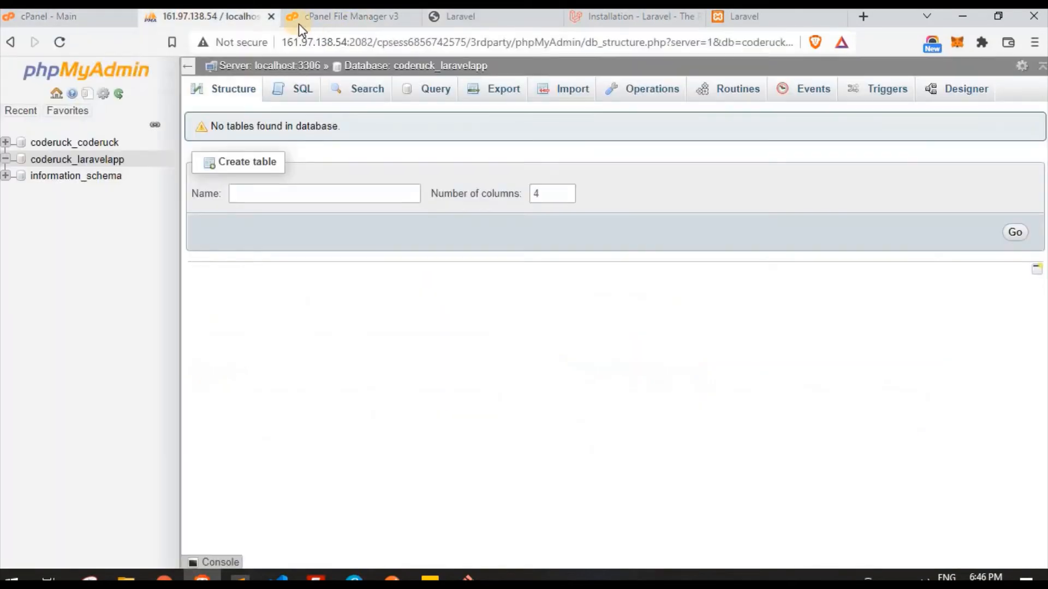
left_click(329, 17)
scroll(407, 355, "down", 2)
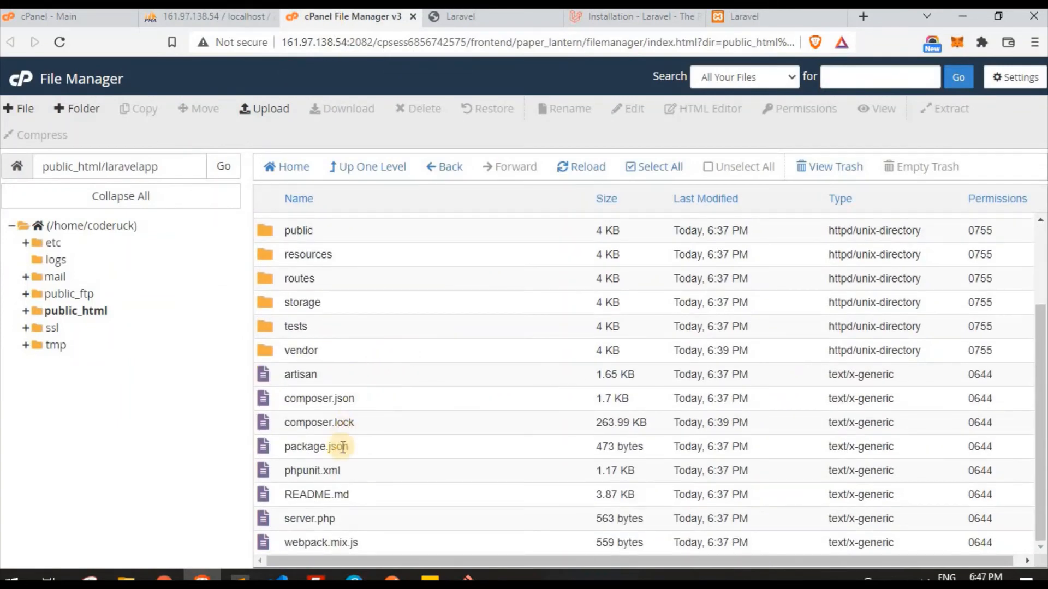
scroll(402, 386, "up", 3)
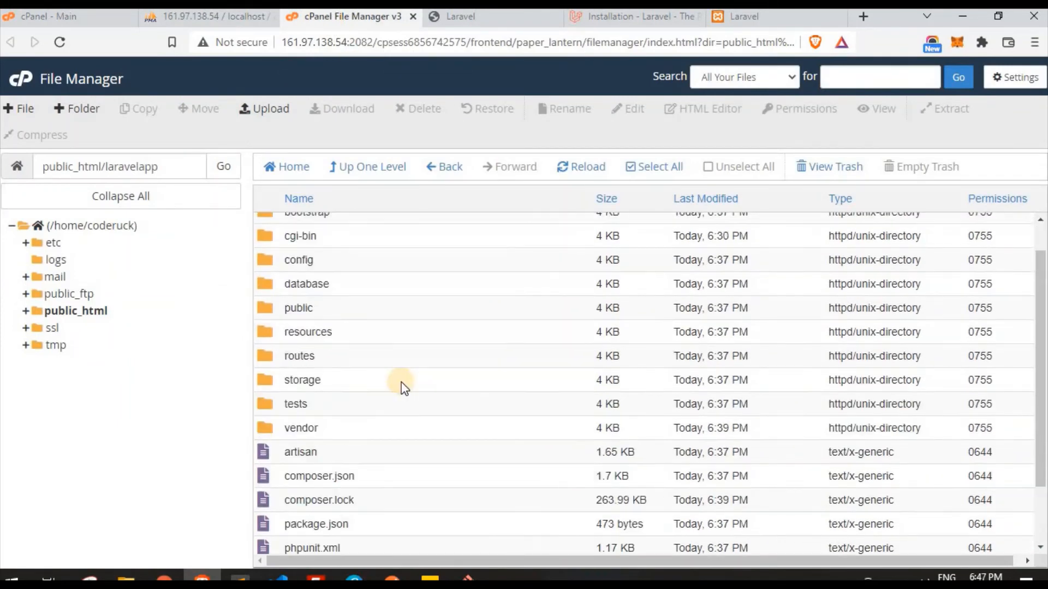
left_click(587, 167)
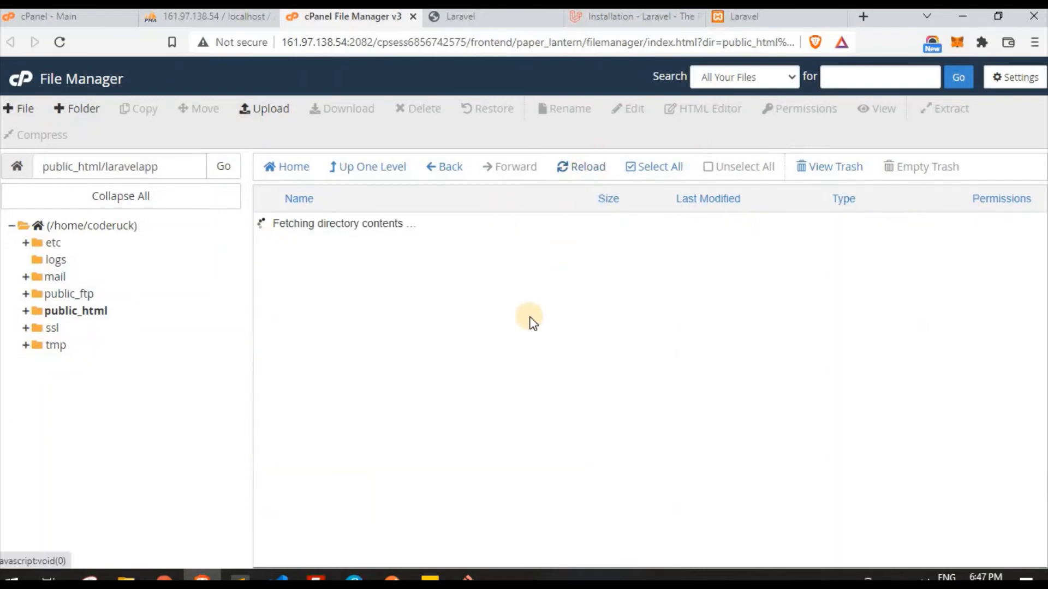
scroll(489, 337, "down", 2)
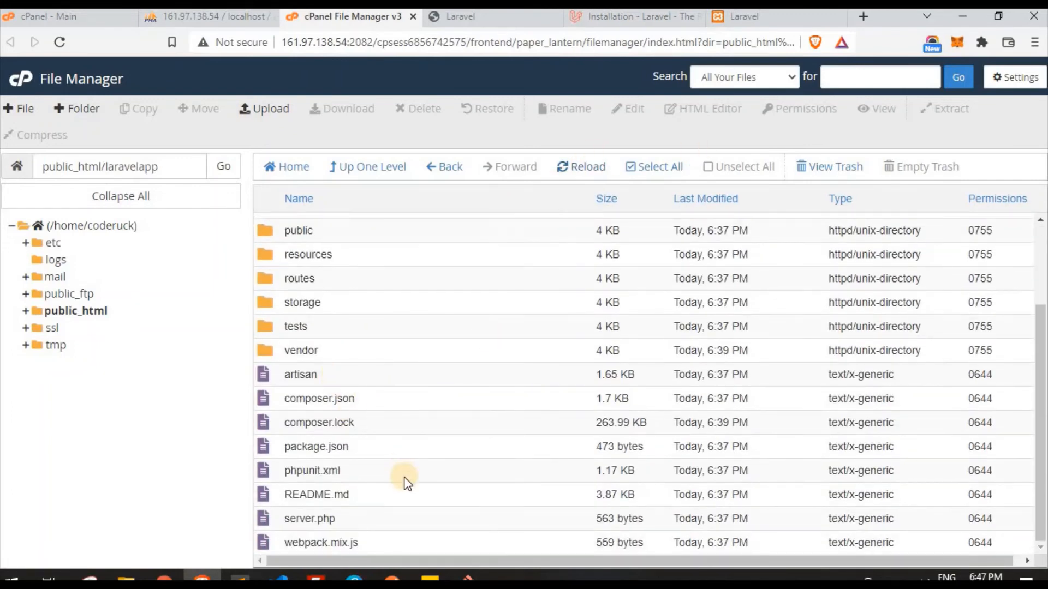
scroll(573, 304, "up", 2)
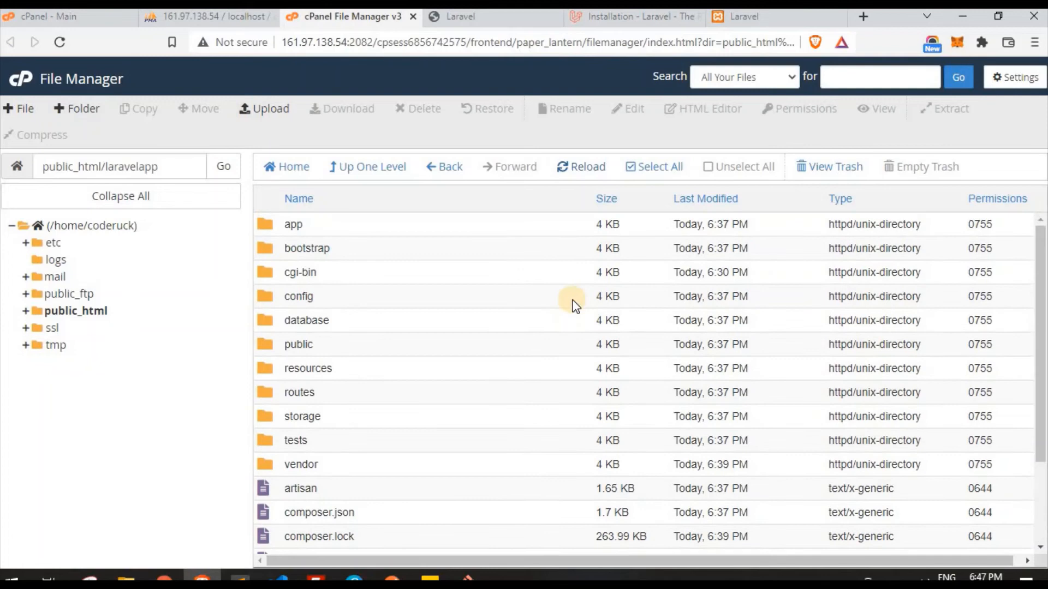
- Enable Show Hidden Files (dotfiles) in the File Manager preferences and save them
left_click(1009, 77)
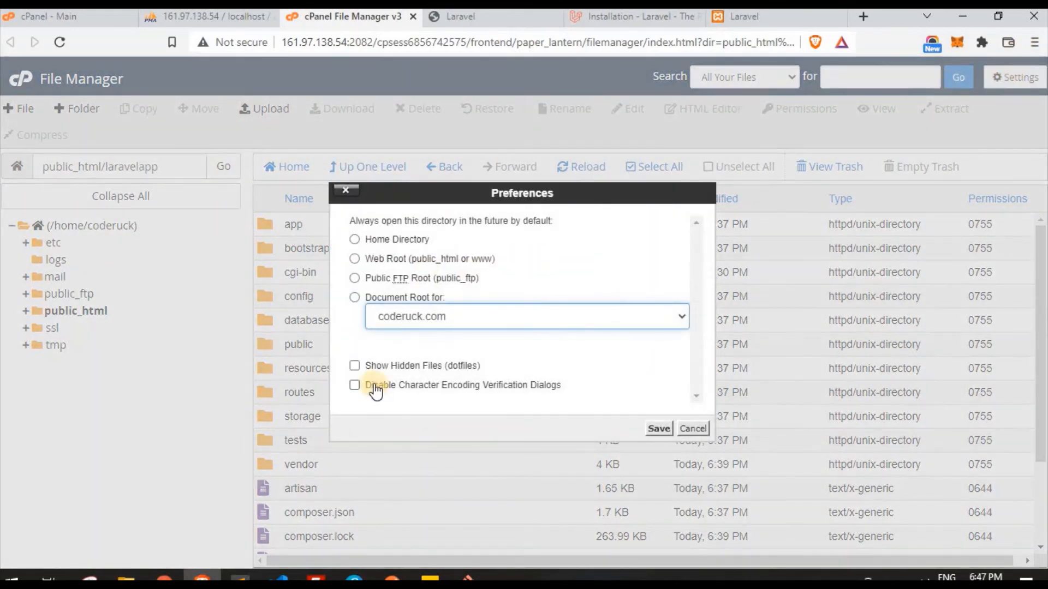
left_click(359, 369)
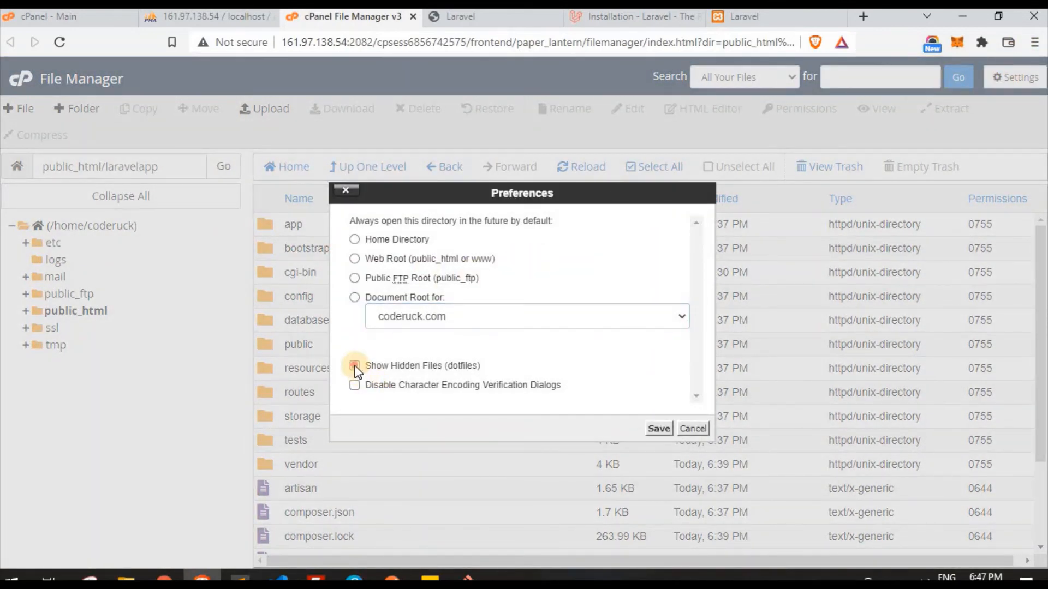
left_click(658, 430)
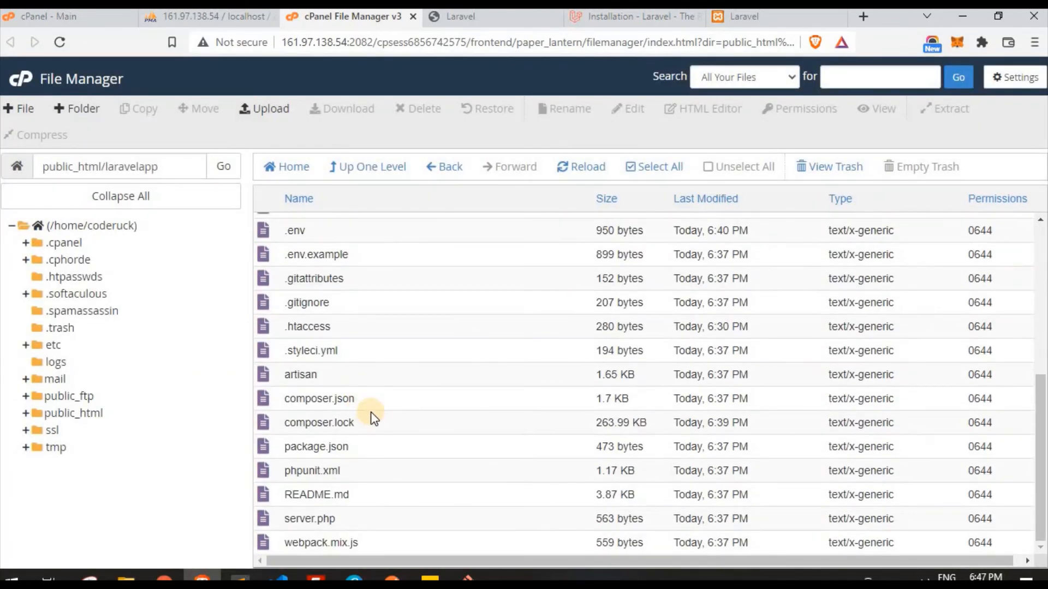
- View the .env file in the laravelapp folder, examine its database settings, and close the file view
scroll(374, 419, "up", 3)
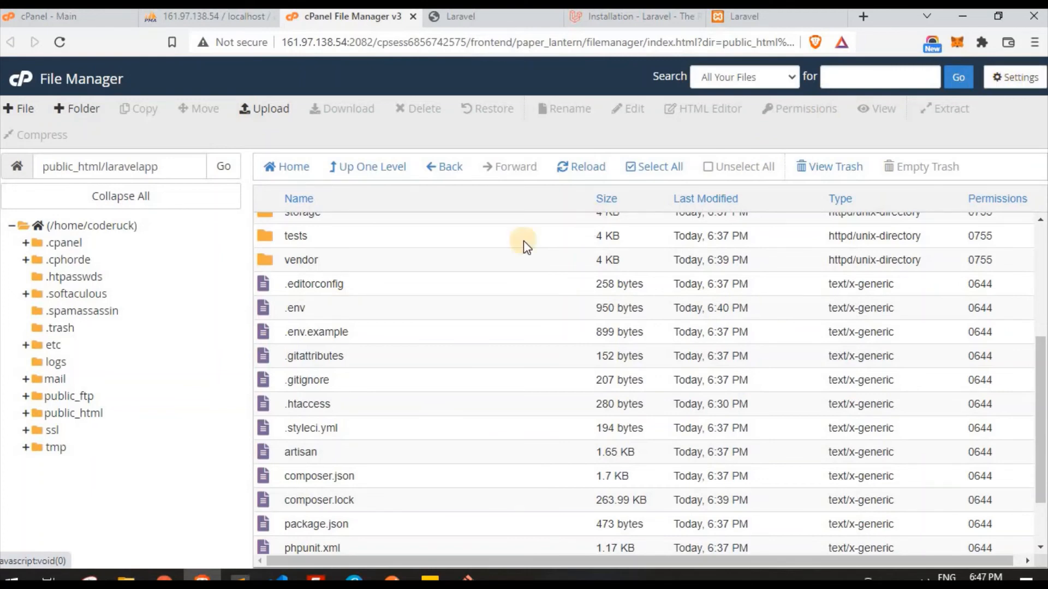
right_click(265, 308)
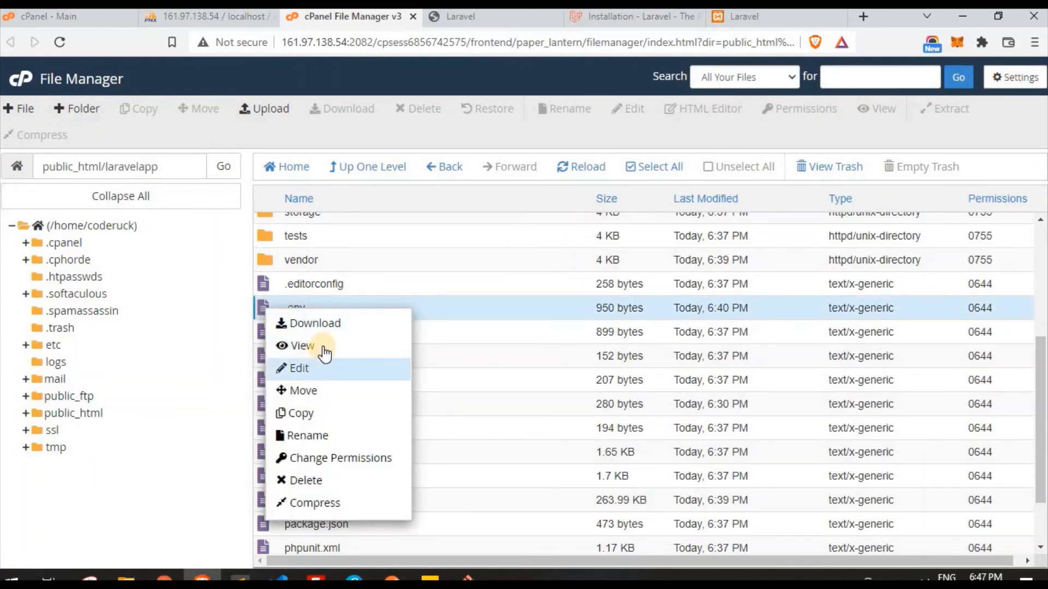
left_click(321, 346)
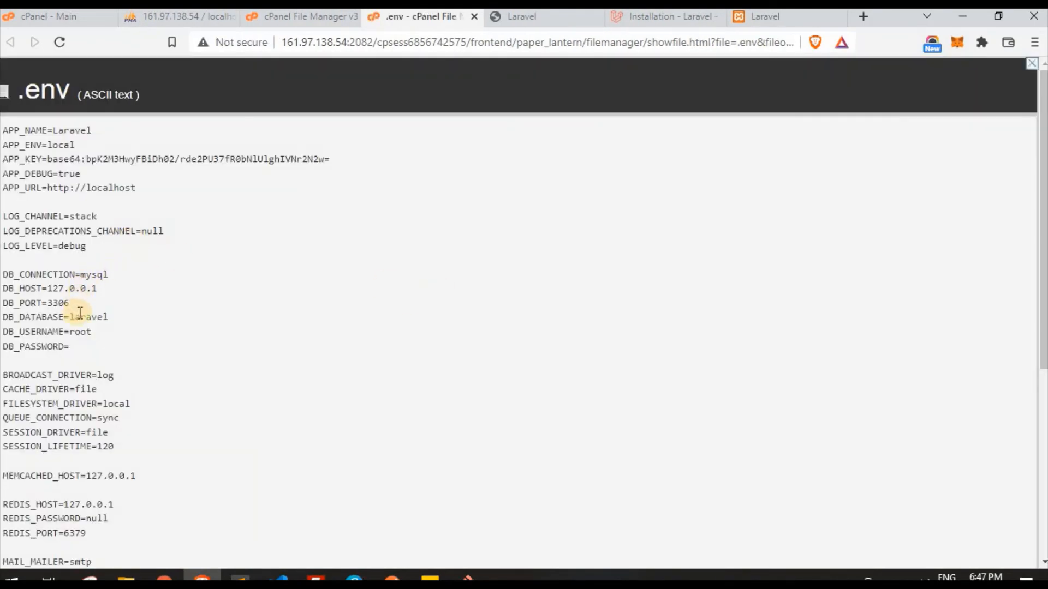
double_click(82, 316)
scroll(503, 424, "down", 5)
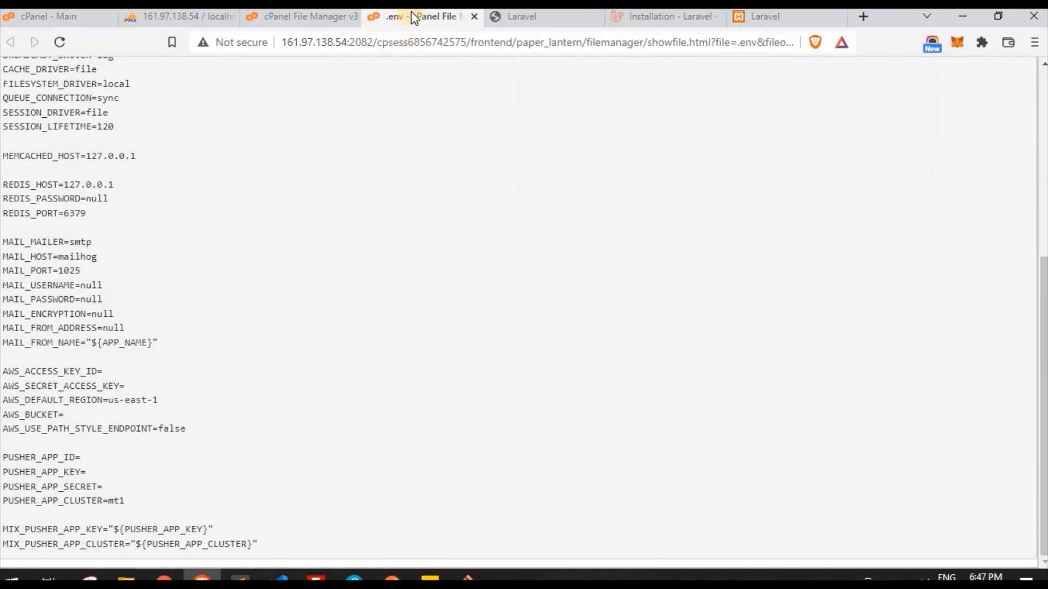
left_click(474, 16)
- Reload the Laravel welcome page at laravelapp.coderuck.com/public
left_click(451, 16)
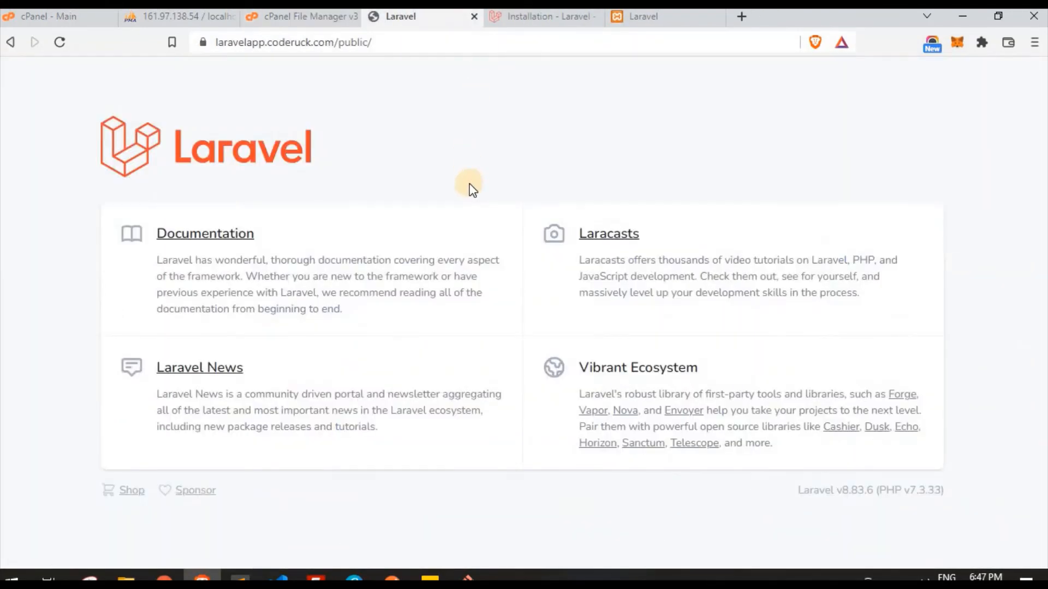
key("F5")
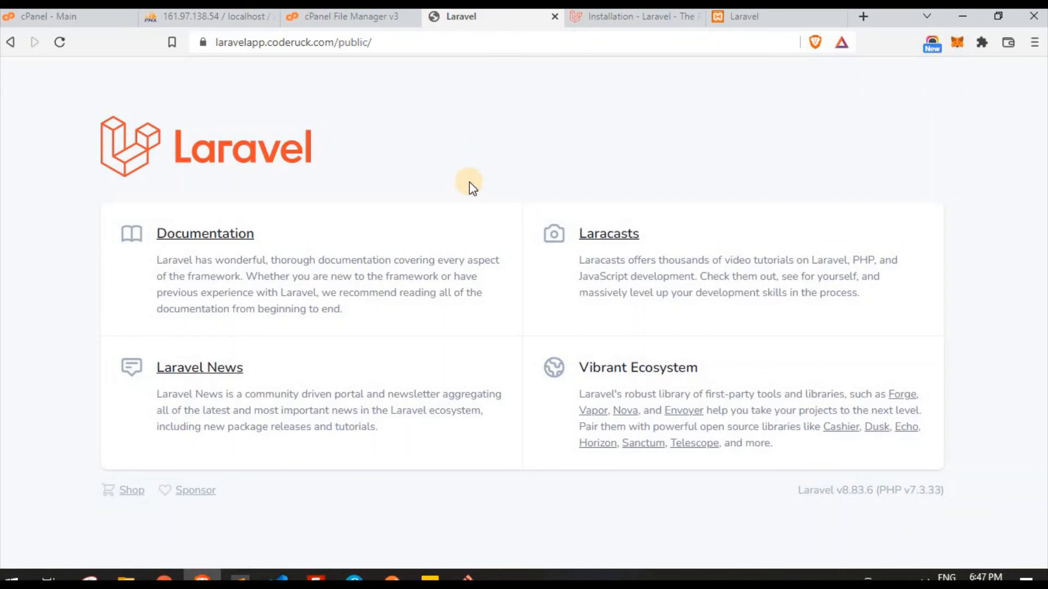
left_click(330, 17)
left_click(213, 16)
left_click(90, 16)
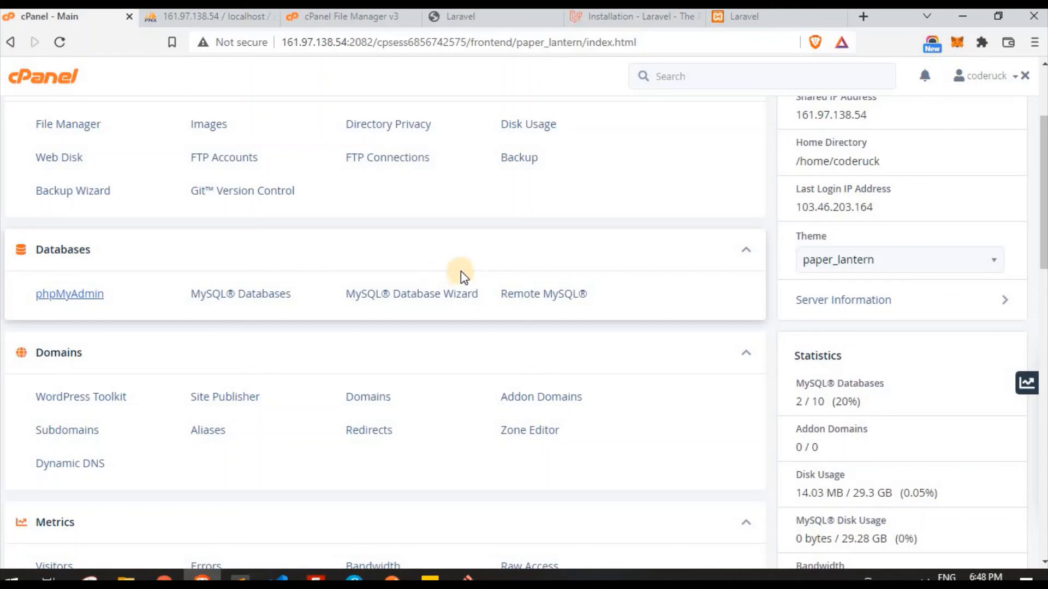
scroll(213, 284, "up", 3)
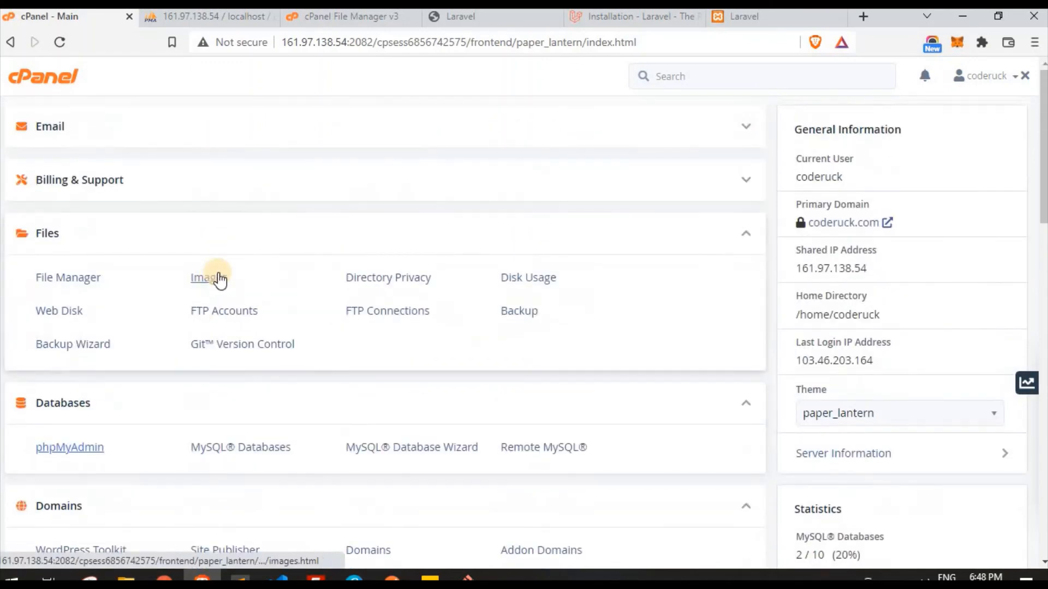
left_click(218, 16)
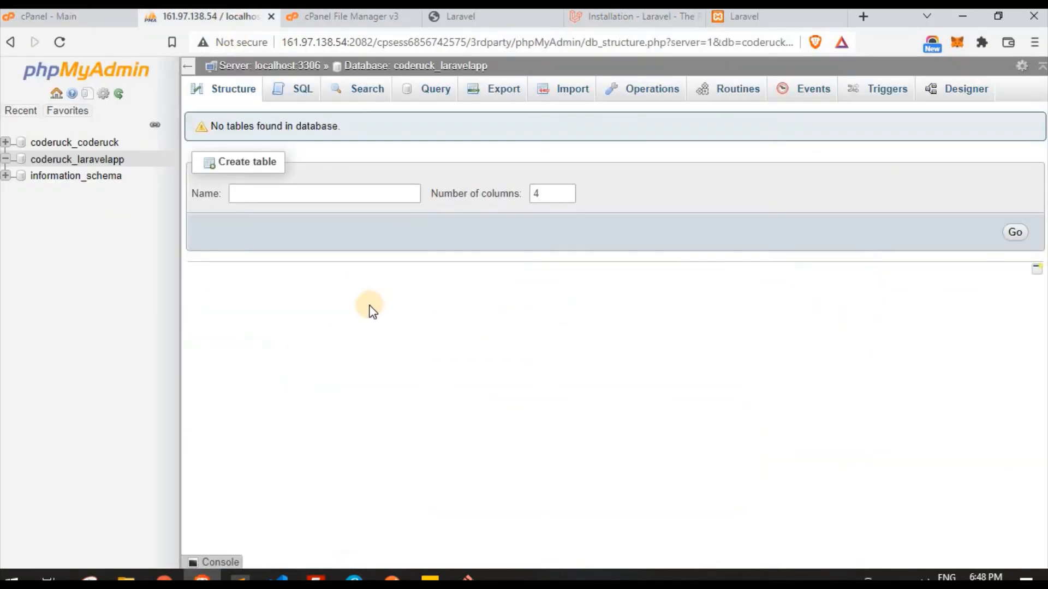
left_click(382, 22)
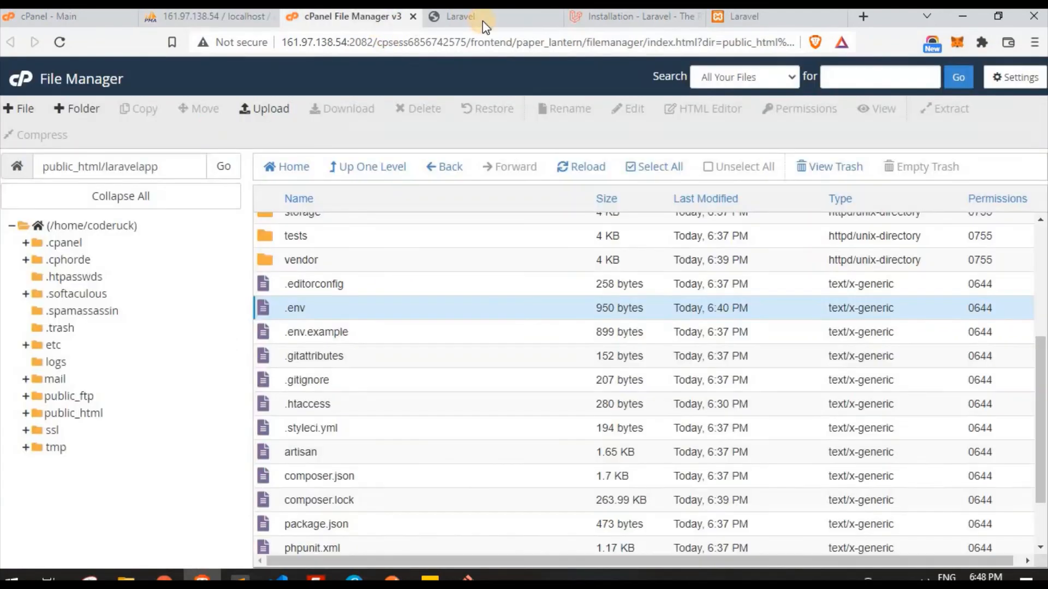
- Open the Subdomains page in cPanel, review the document root of laravelapp.coderuck.com, and return to the cPanel home page
left_click(66, 16)
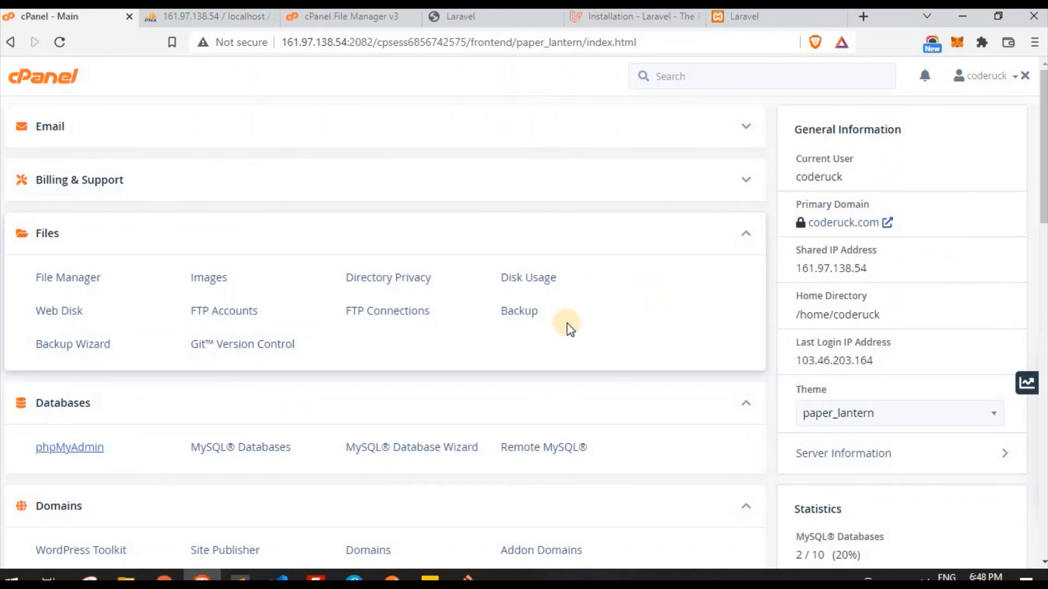
scroll(565, 330, "down", 4)
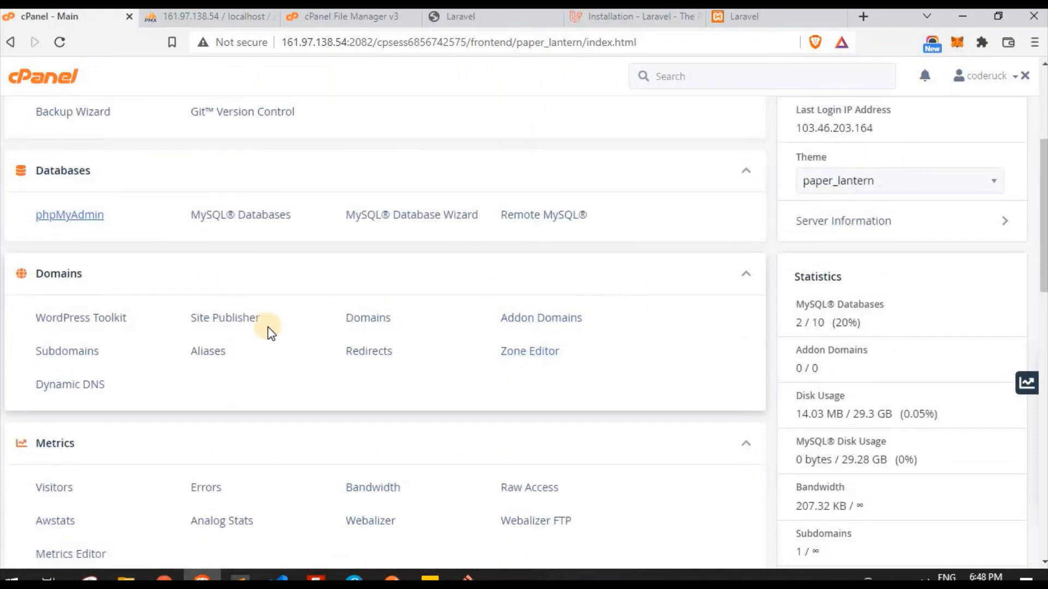
left_click(86, 367)
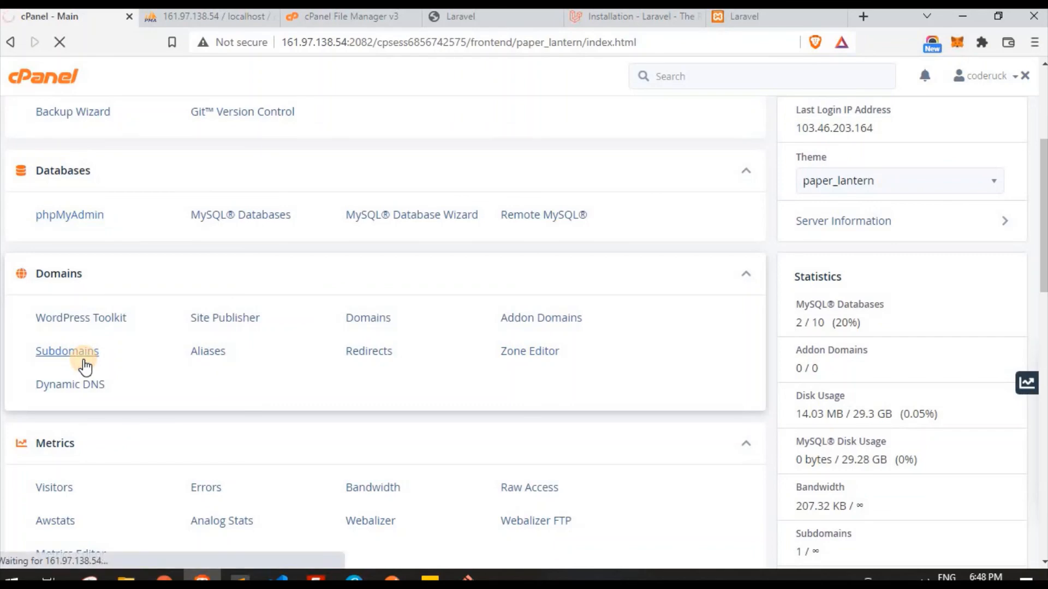
scroll(625, 349, "down", 3)
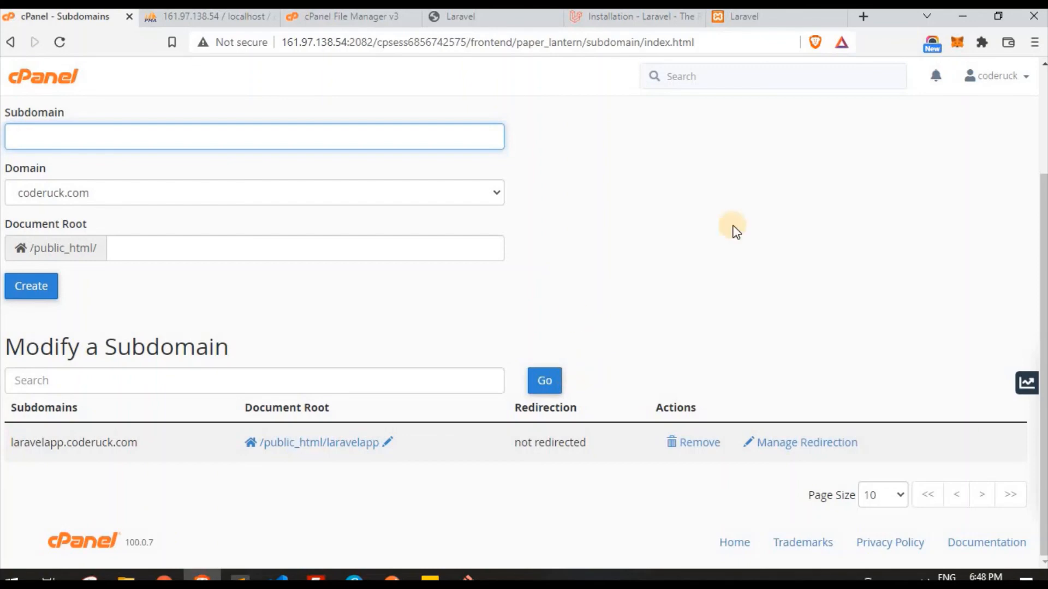
scroll(487, 179, "up", 3)
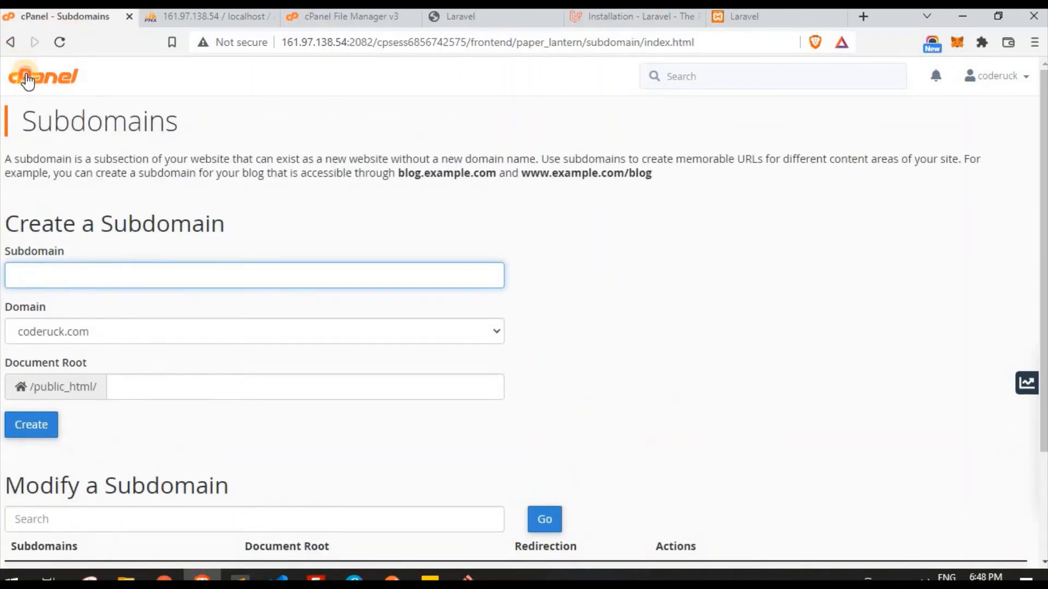
left_click(25, 77)
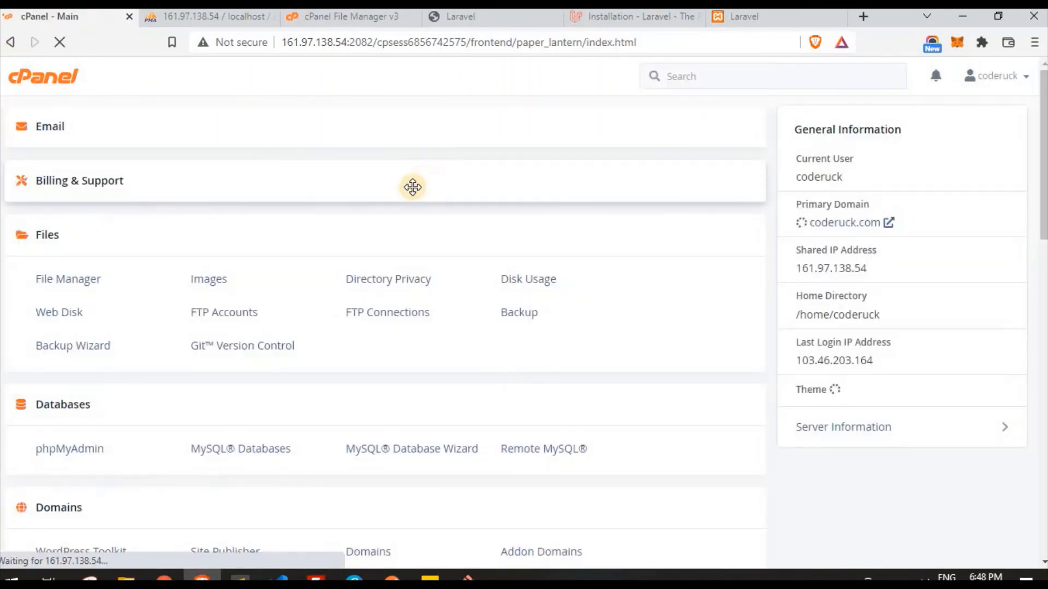
- Look through the tool sections on the cPanel home page
scroll(478, 235, "down", 10)
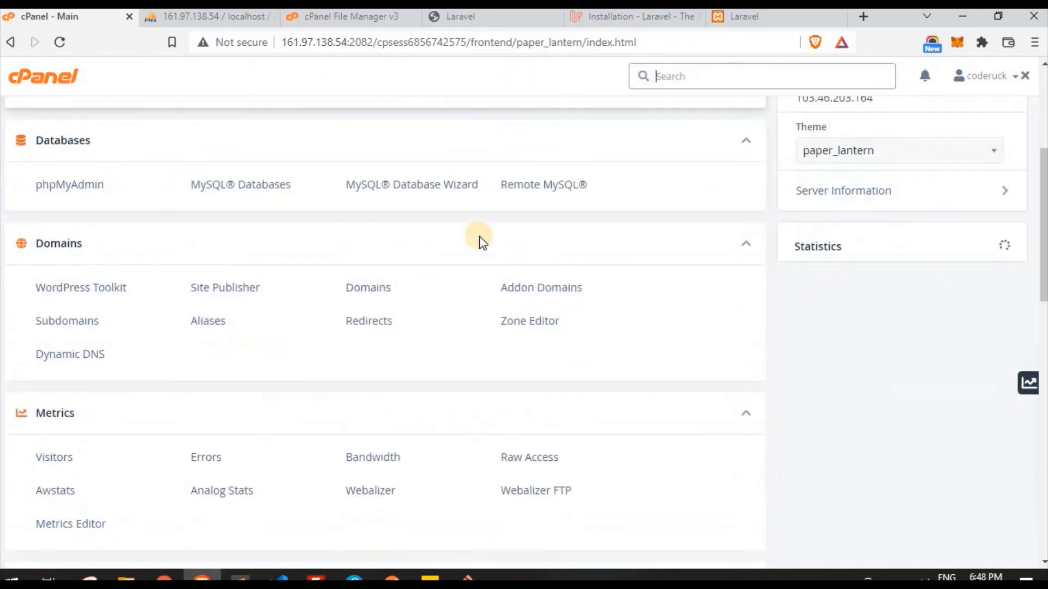
scroll(625, 303, "down", 5)
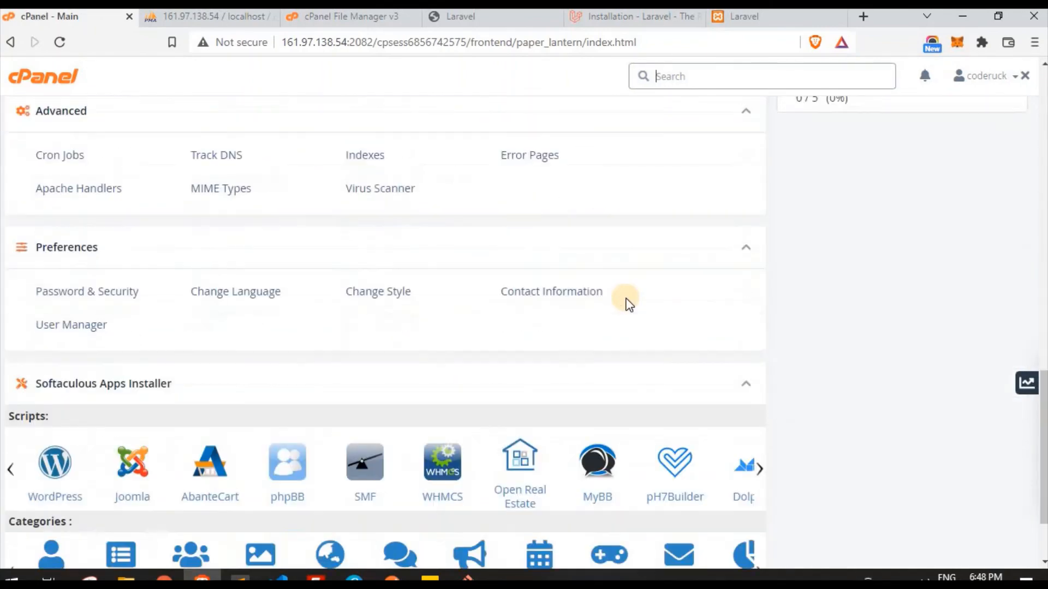
scroll(633, 300, "up", 15)
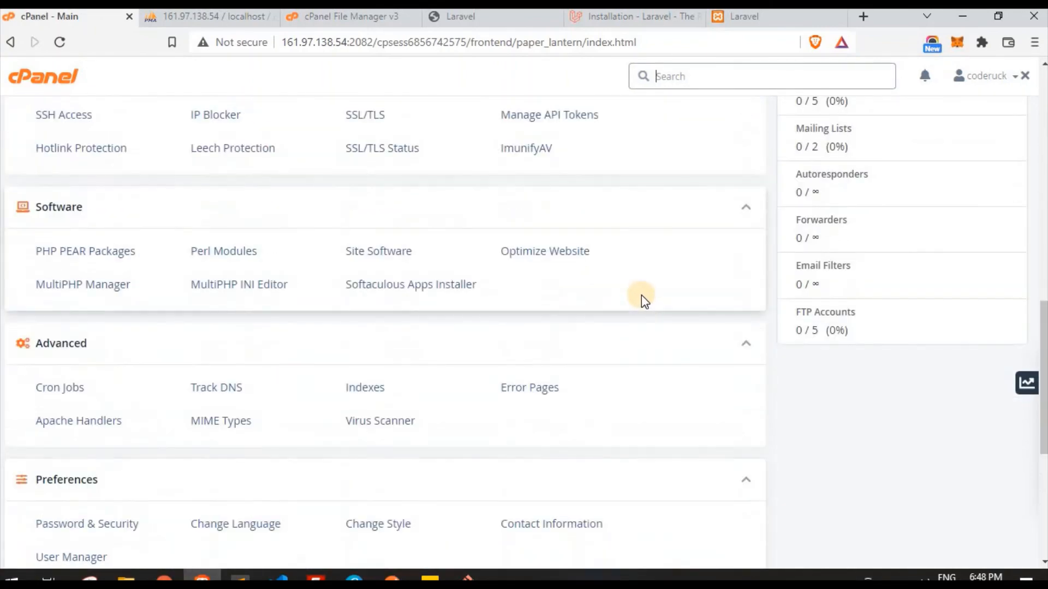